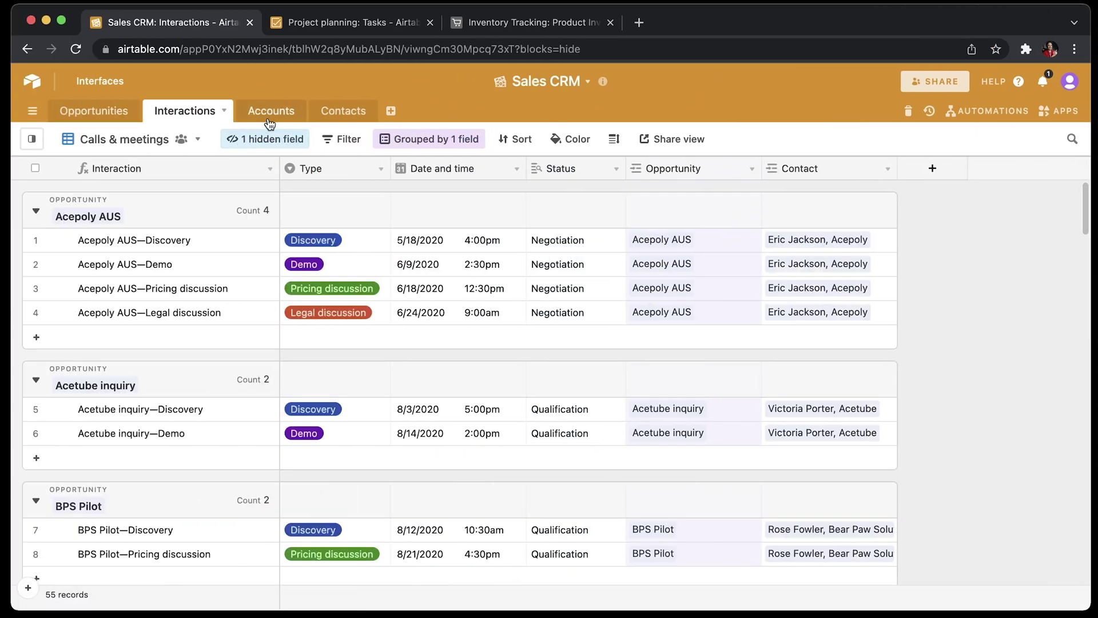
- Browse the Sales CRM Accounts table, then switch to the Inventory Tracking base
{"action": "left_click", "coordinate": [271, 110]}
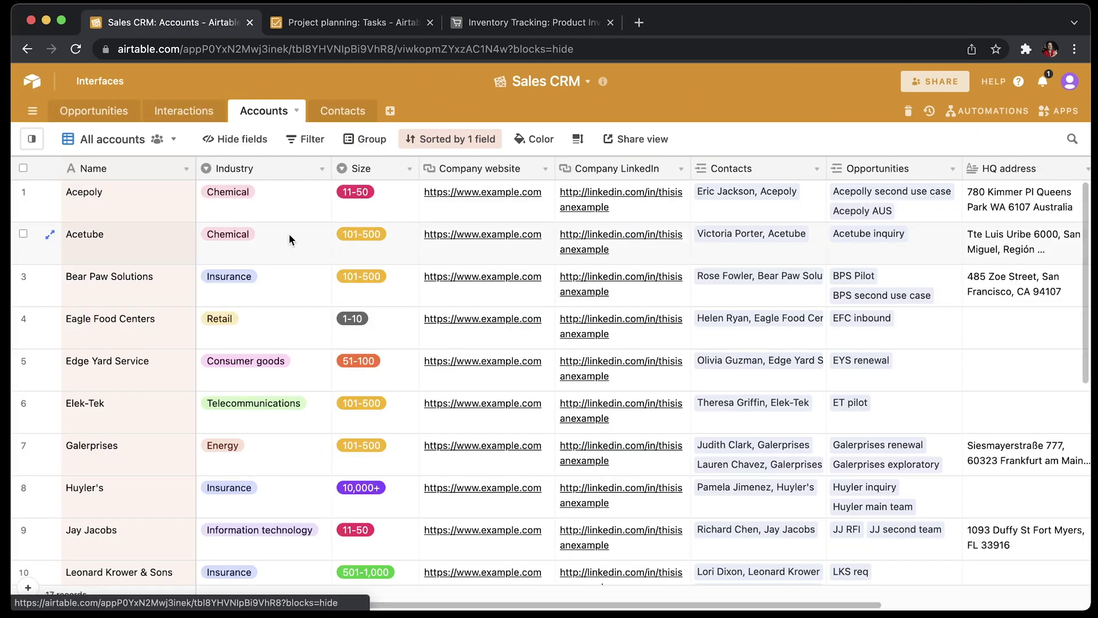
{"action": "scroll", "coordinate": [286, 235], "scroll_direction": "down", "scroll_amount": 2}
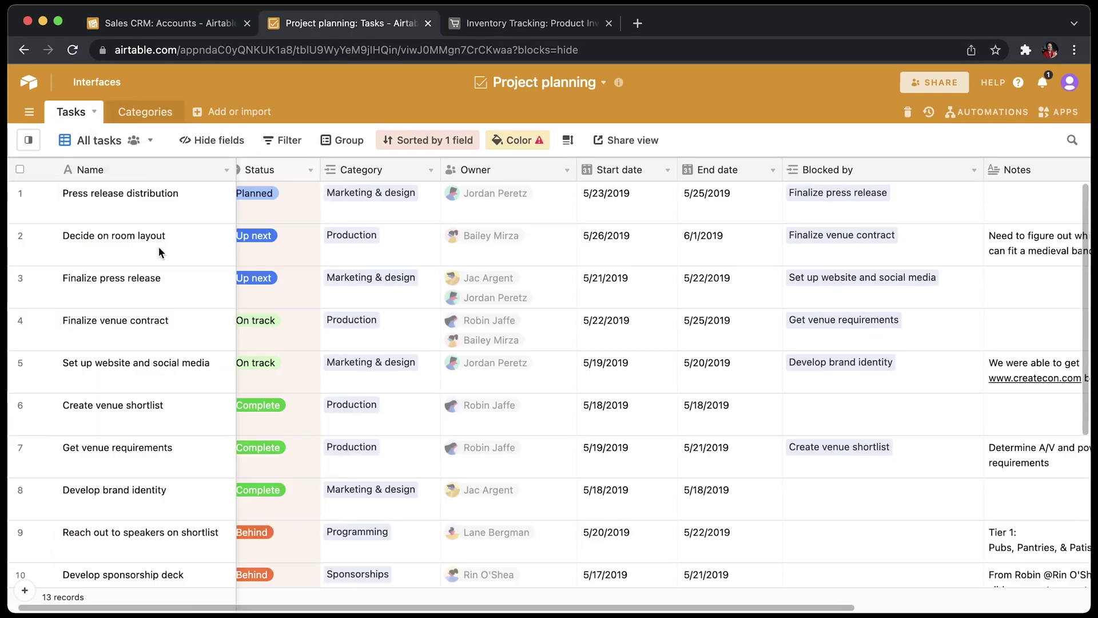
{"action": "scroll", "coordinate": [159, 253], "scroll_direction": "left", "scroll_amount": 1}
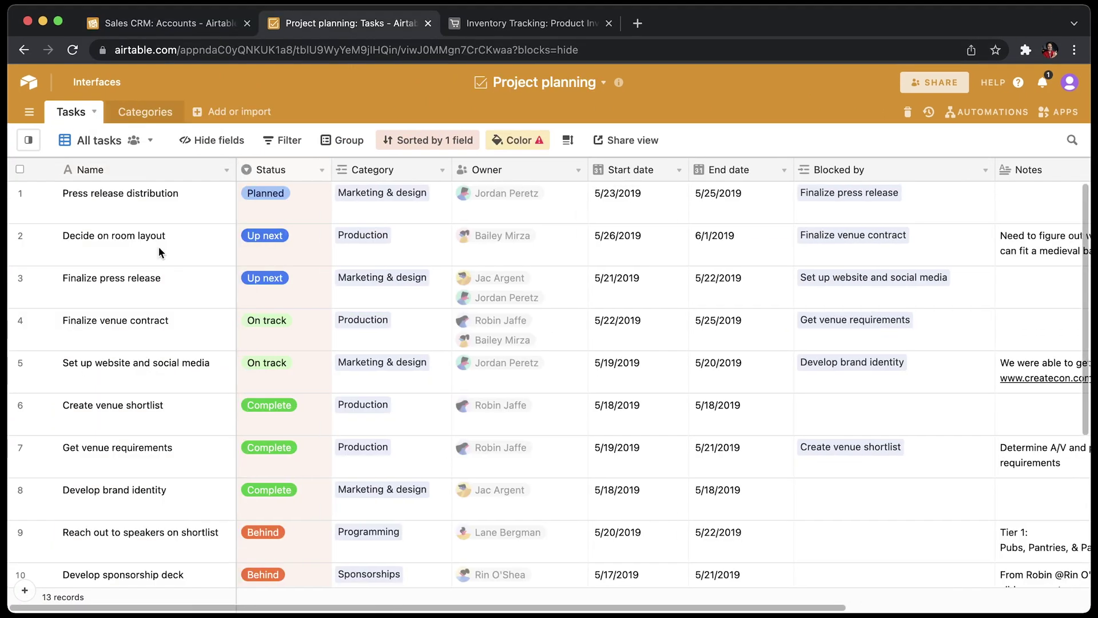
{"action": "scroll", "coordinate": [159, 247], "scroll_direction": "down", "scroll_amount": 3}
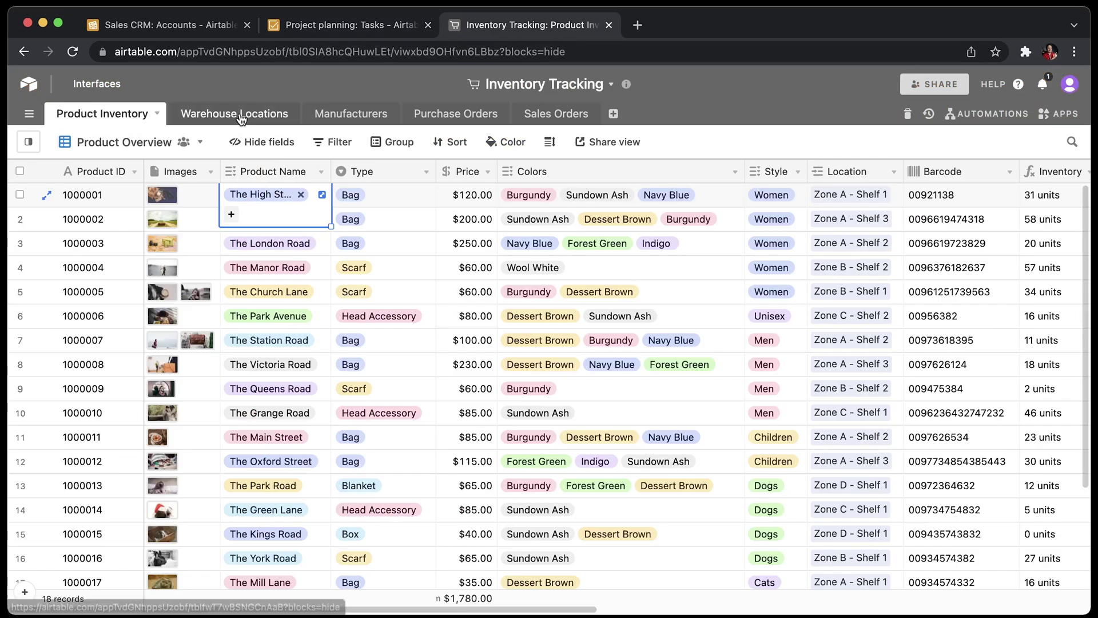
{"action": "left_click", "coordinate": [227, 112]}
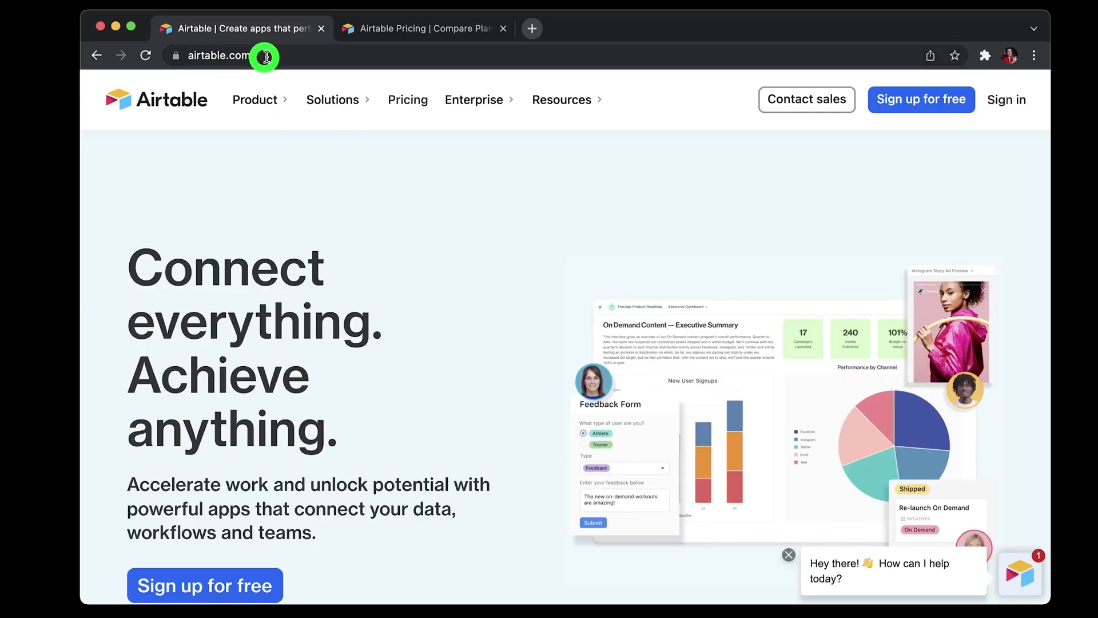
- Start a free Airtable account sign-up with a Google account
{"action": "left_click", "coordinate": [900, 101]}
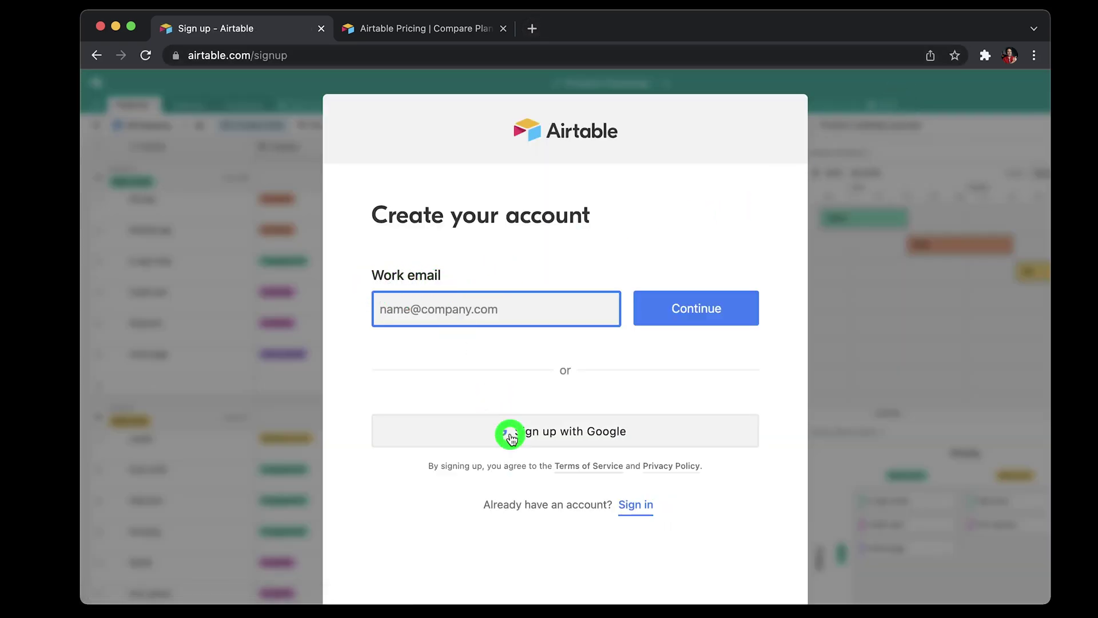
{"action": "left_click", "coordinate": [598, 436]}
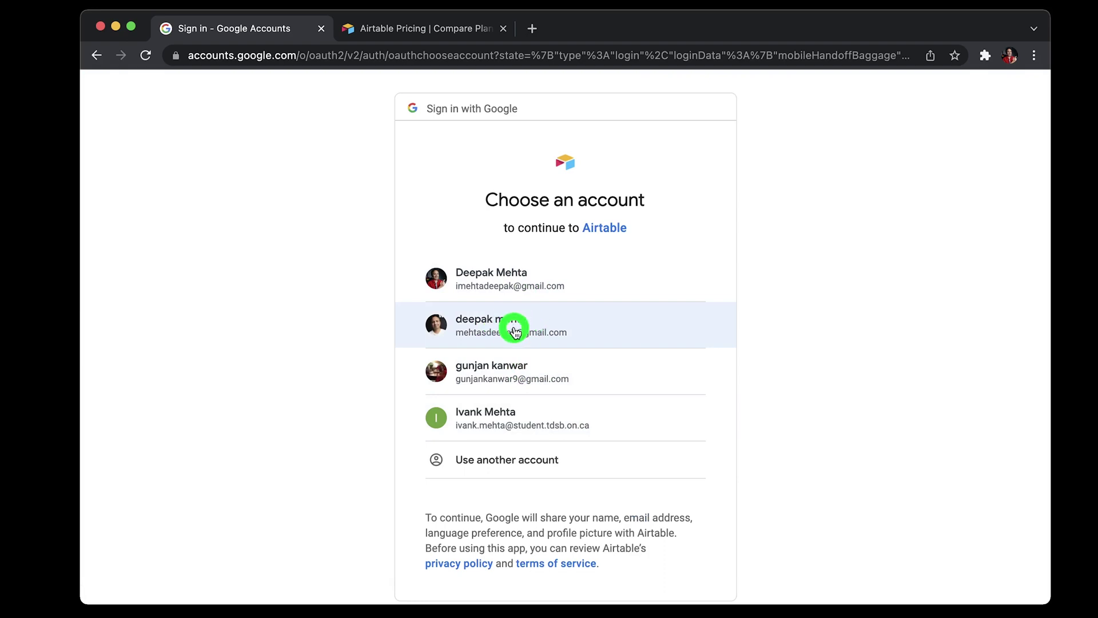
{"action": "left_click", "coordinate": [516, 326]}
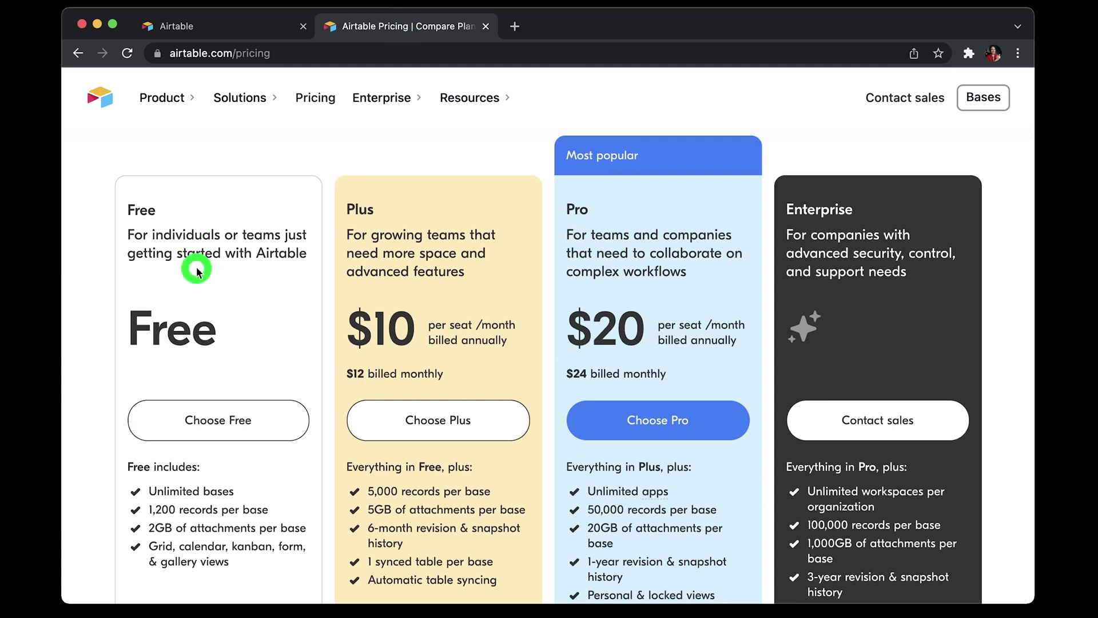
- Scroll the pricing page to compare the Free, Plus, Pro and Enterprise plans
{"action": "scroll", "coordinate": [196, 271], "scroll_direction": "down", "scroll_amount": 3}
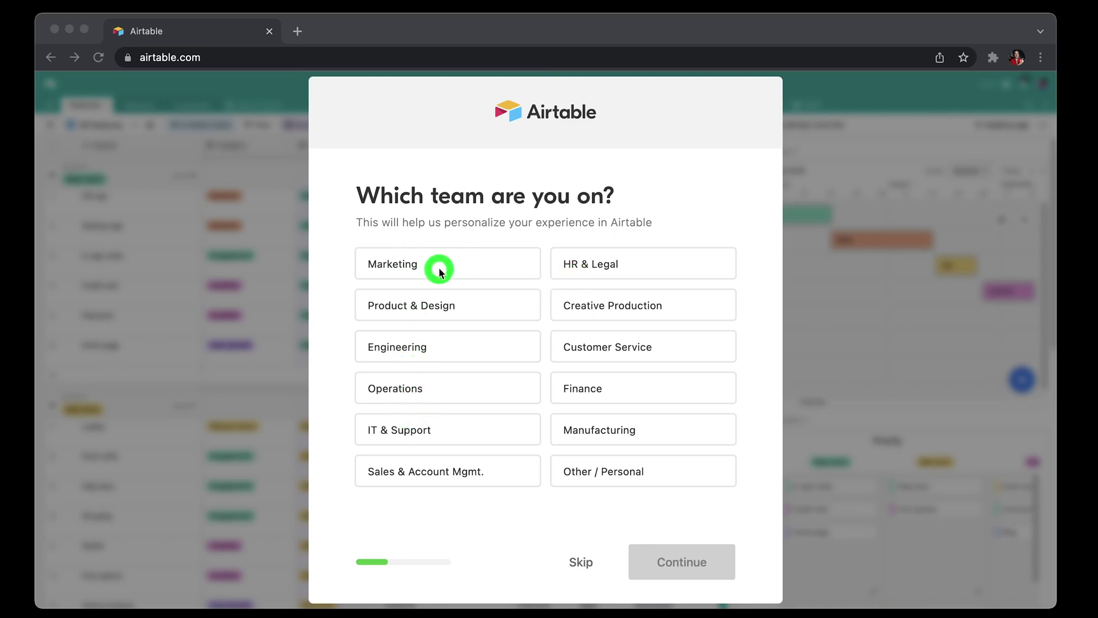
- Choose Marketing as the team, skip inviting coworkers and importing data, and start building
{"action": "left_click", "coordinate": [413, 264]}
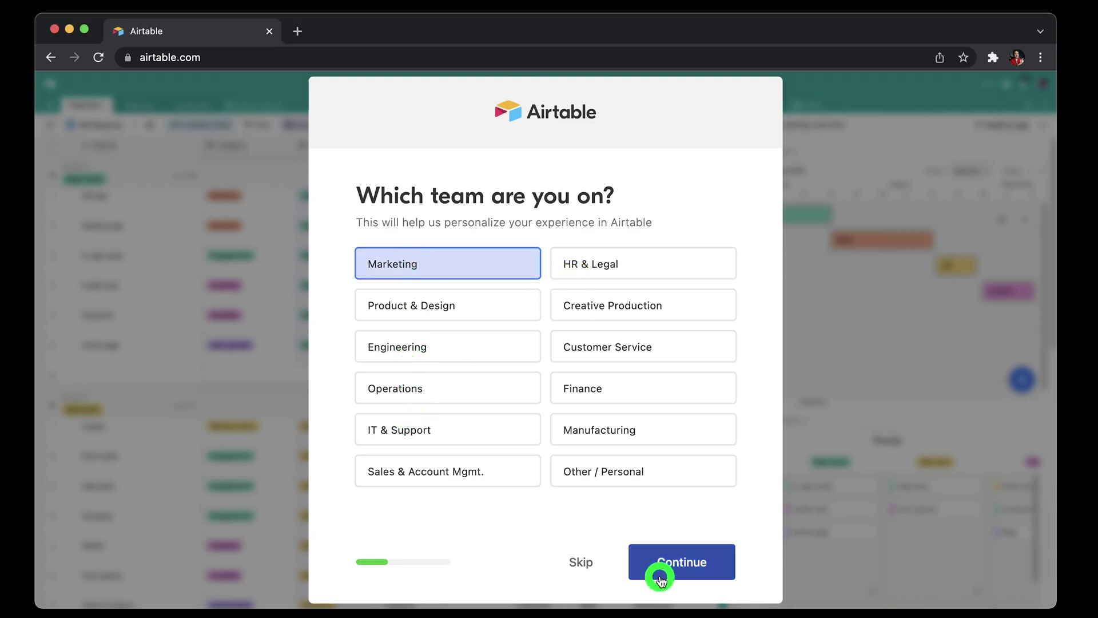
{"action": "left_click", "coordinate": [681, 562]}
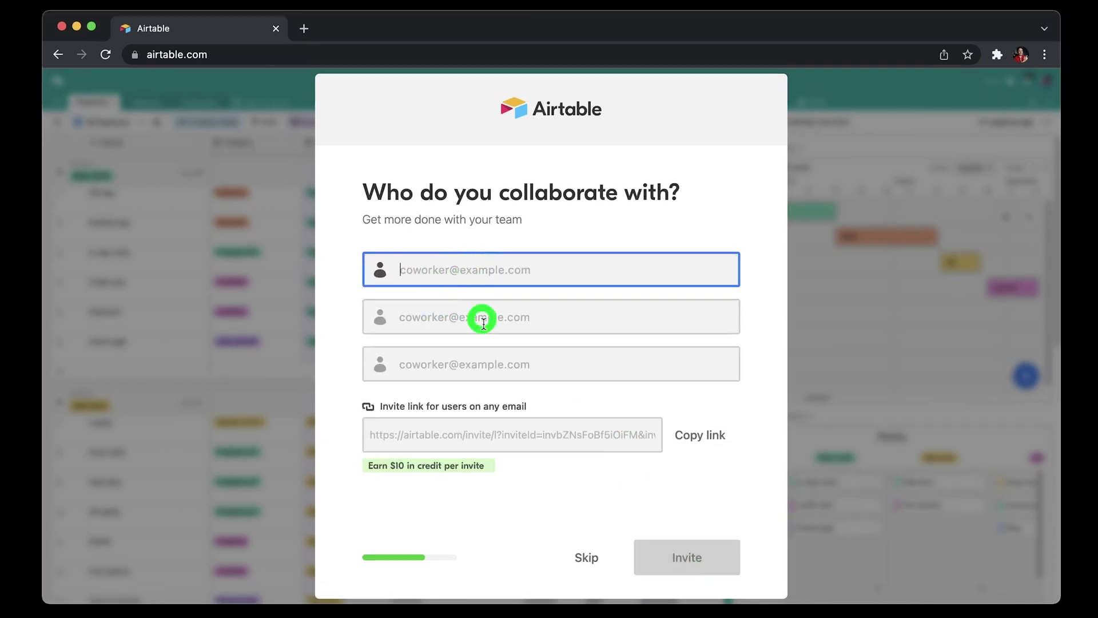
{"action": "left_click", "coordinate": [586, 557]}
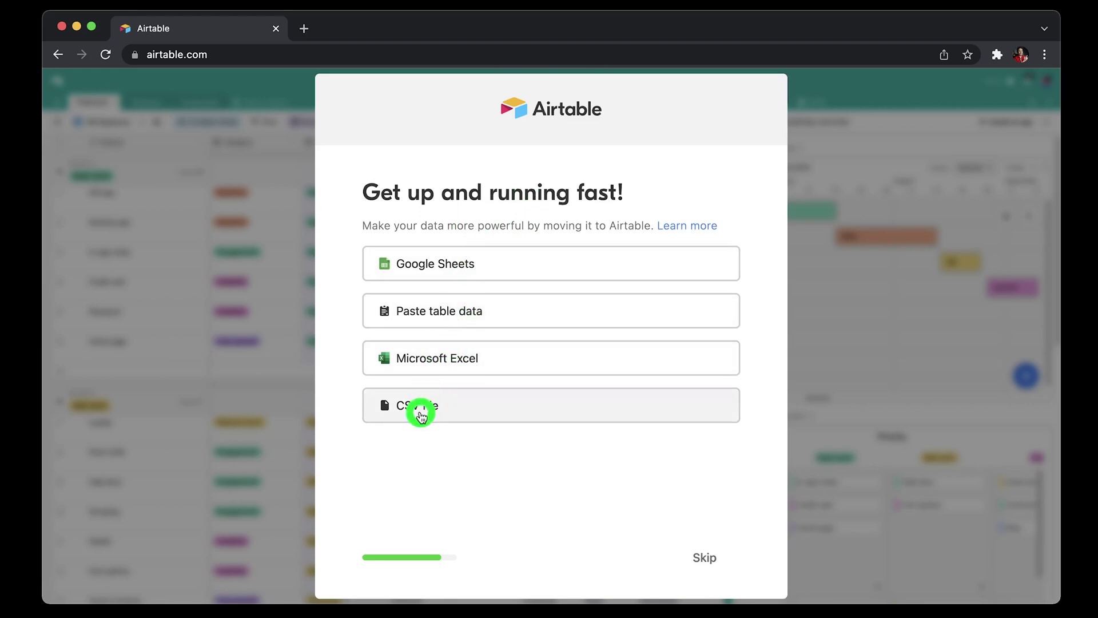
{"action": "left_click", "coordinate": [706, 557]}
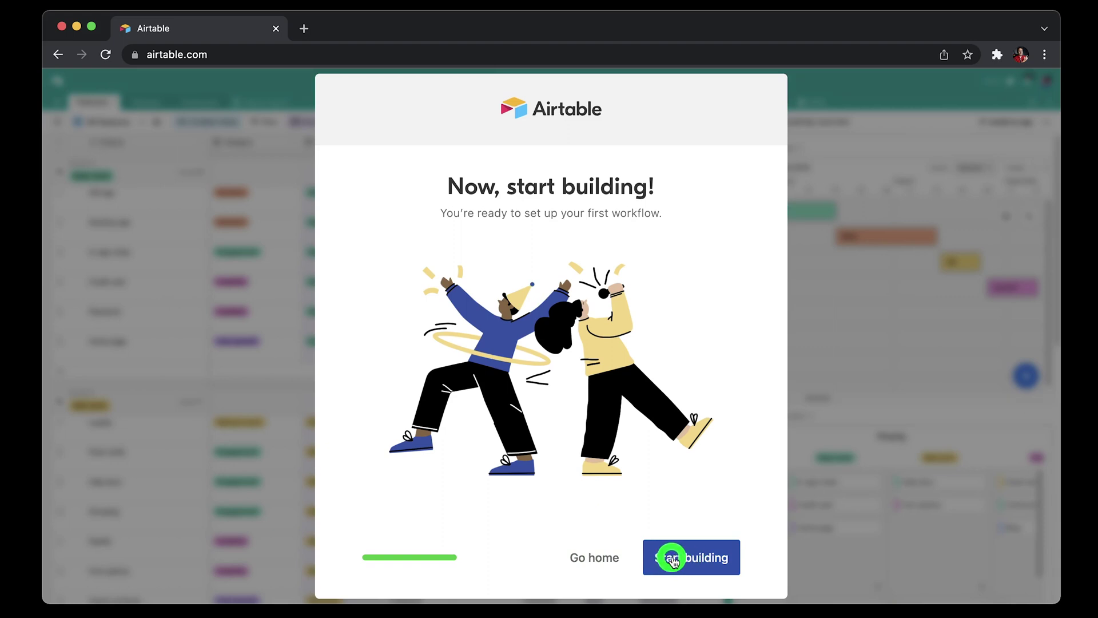
{"action": "left_click", "coordinate": [683, 558]}
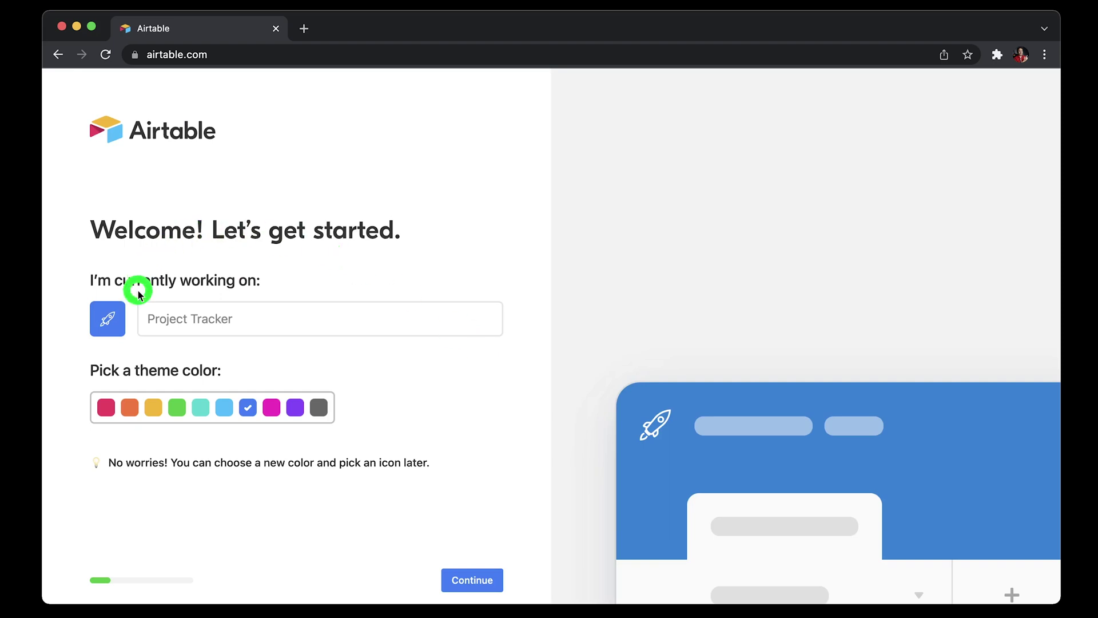
- Name the new base Youtube-video-tracker, give it a green theme, and continue
{"action": "left_click", "coordinate": [201, 315]}
{"action": "type", "text": "Youtube-video-tracker"}
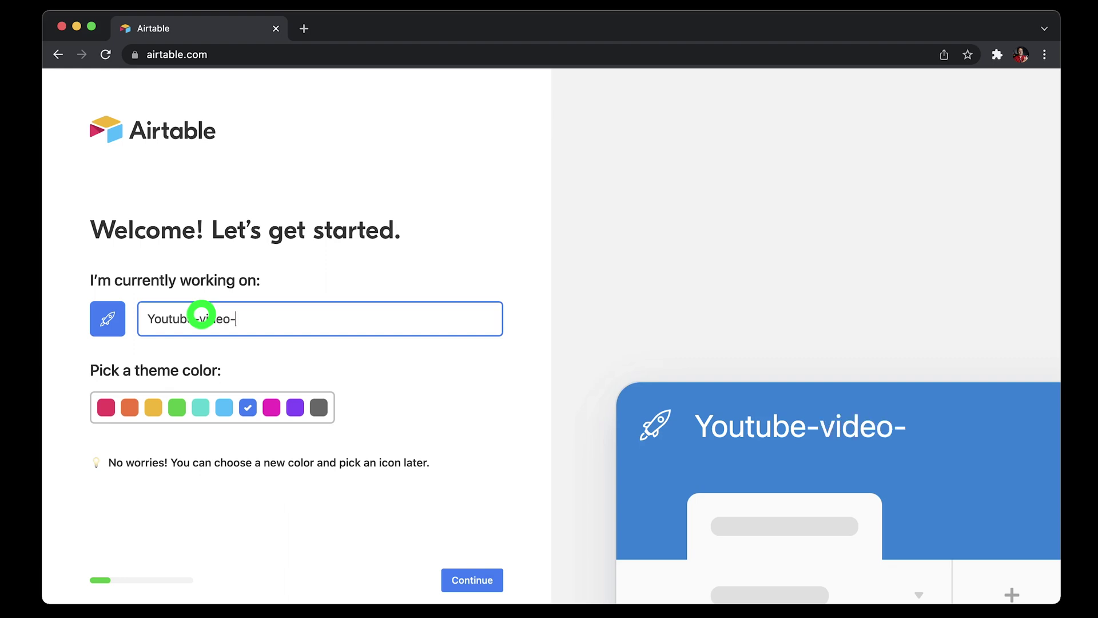
{"action": "left_click", "coordinate": [179, 407]}
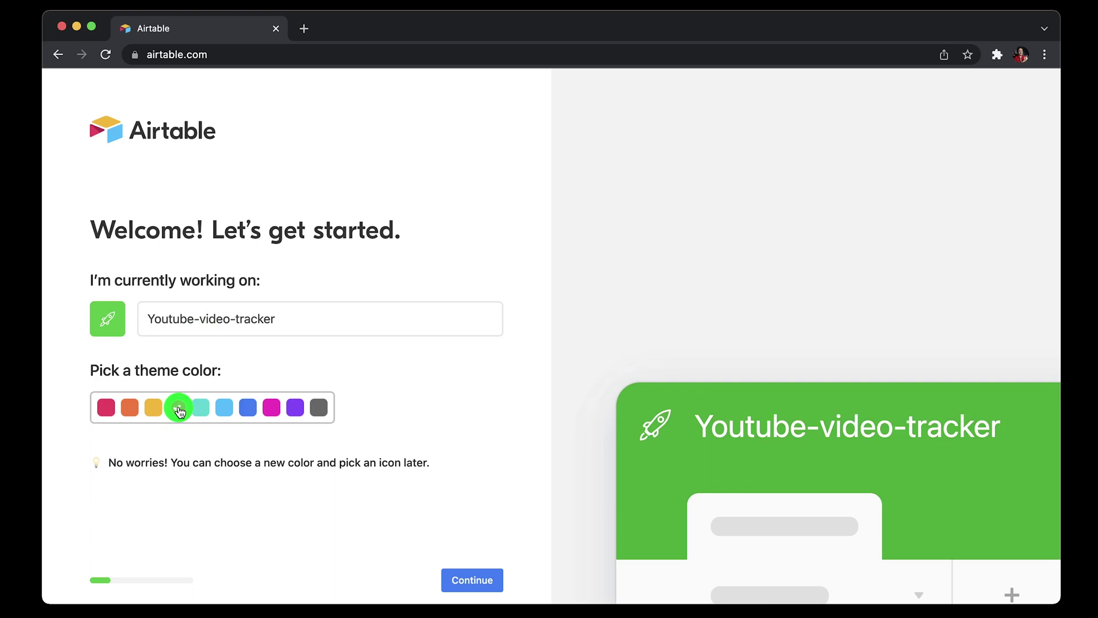
{"action": "left_click", "coordinate": [471, 581]}
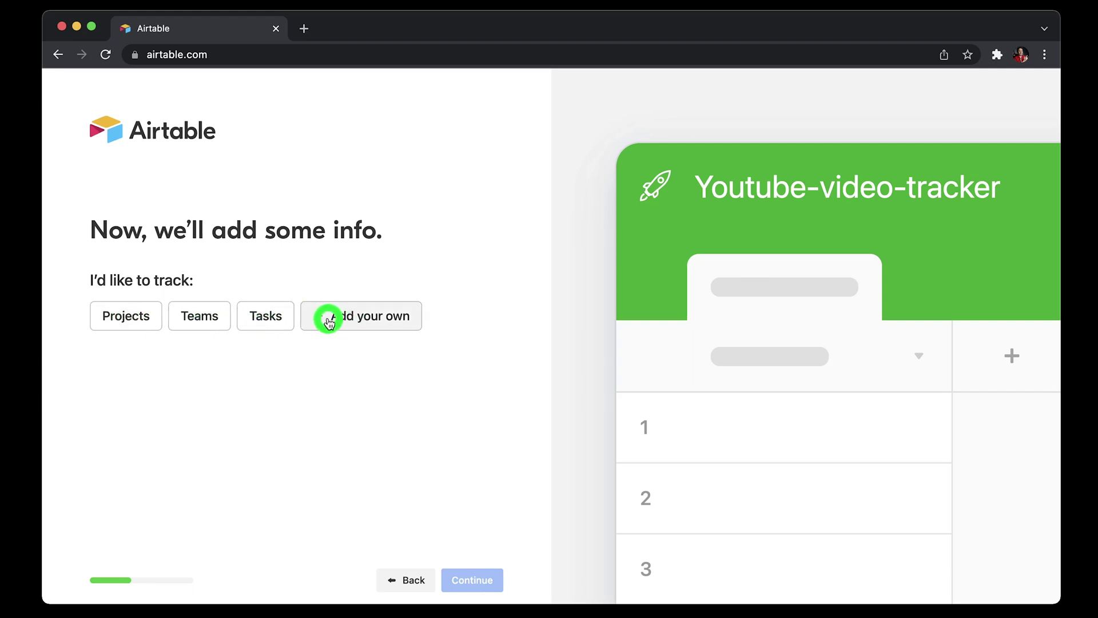
- Track Tasks, renaming the samples to How to use Todoist, Airtable and Loom
{"action": "left_click", "coordinate": [268, 316]}
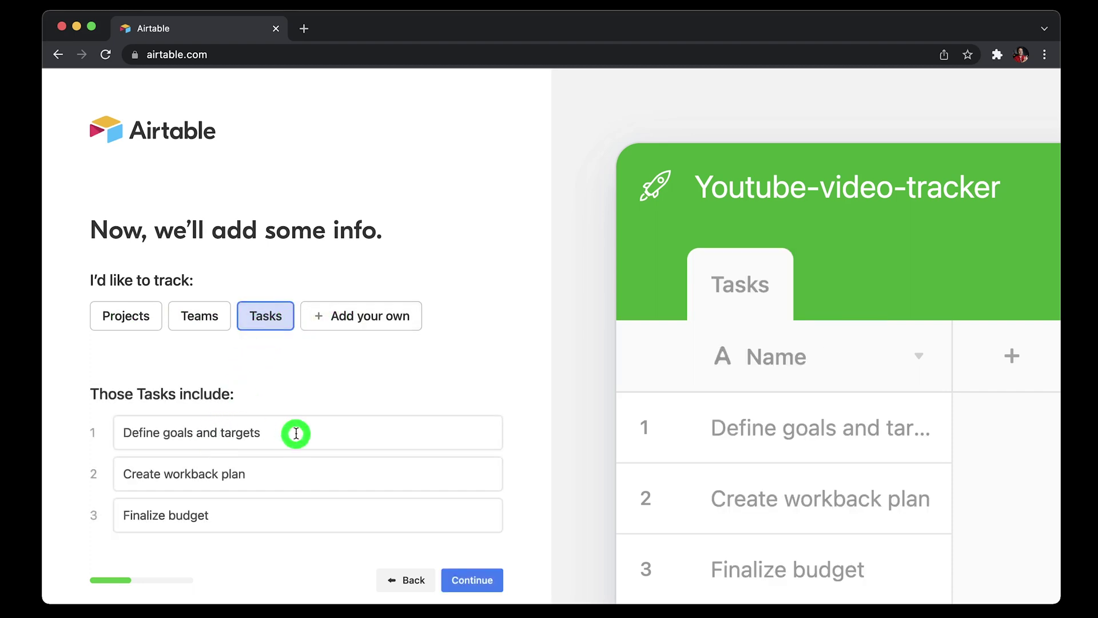
{"action": "left_click", "coordinate": [274, 432]}
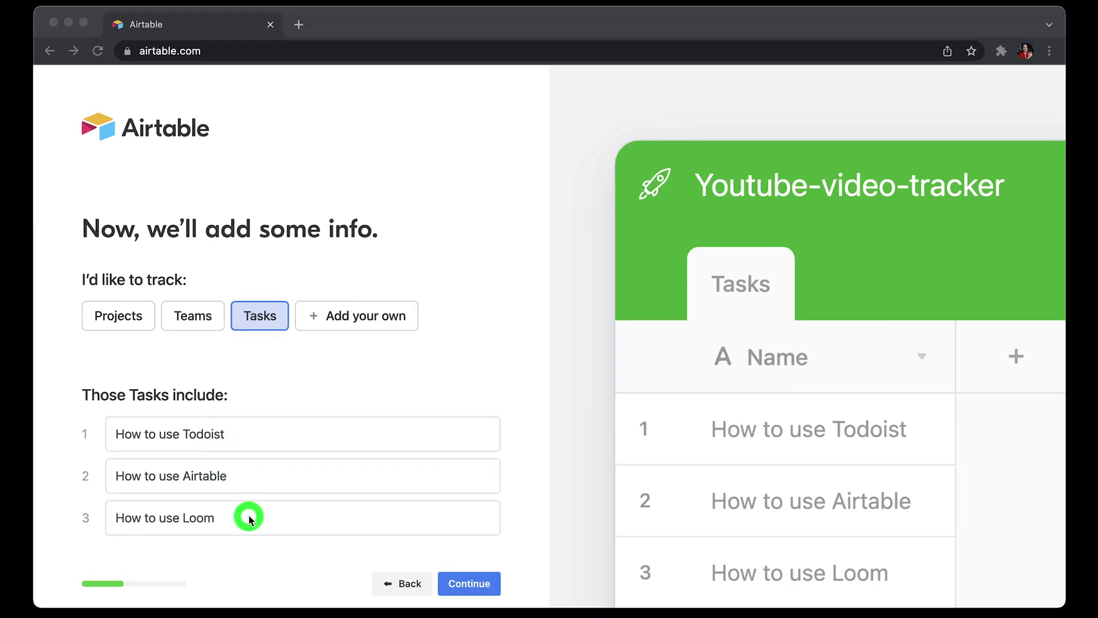
{"action": "left_click", "coordinate": [468, 583]}
{"action": "left_click", "coordinate": [469, 585]}
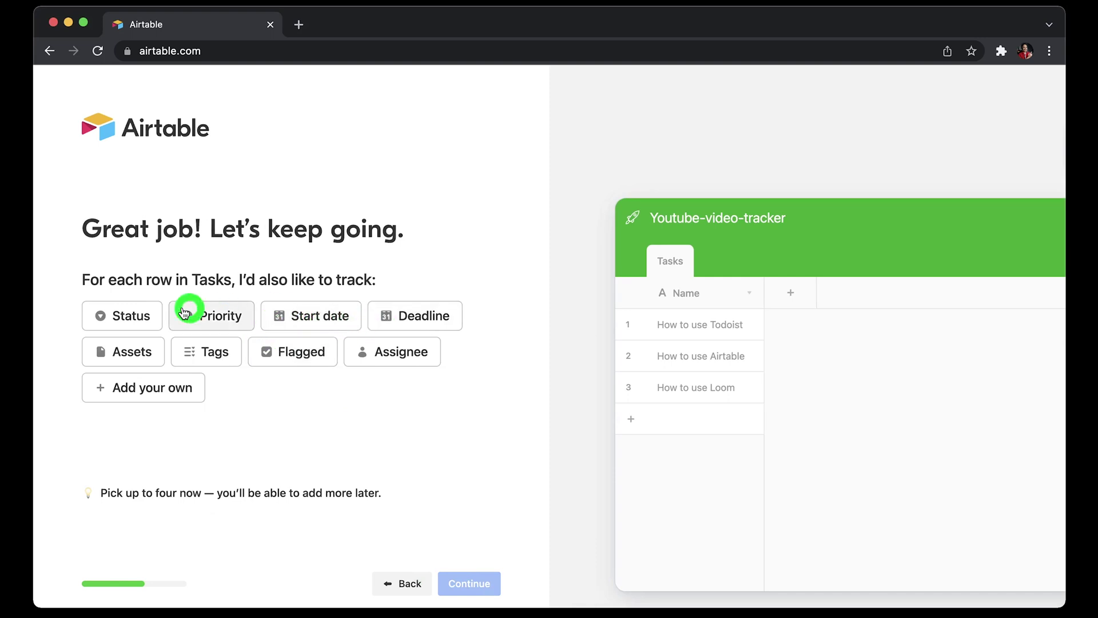
- Give each task Status, Start date and Deadline fields, leaving out Assignee
{"action": "left_click", "coordinate": [130, 319]}
{"action": "left_click", "coordinate": [309, 319]}
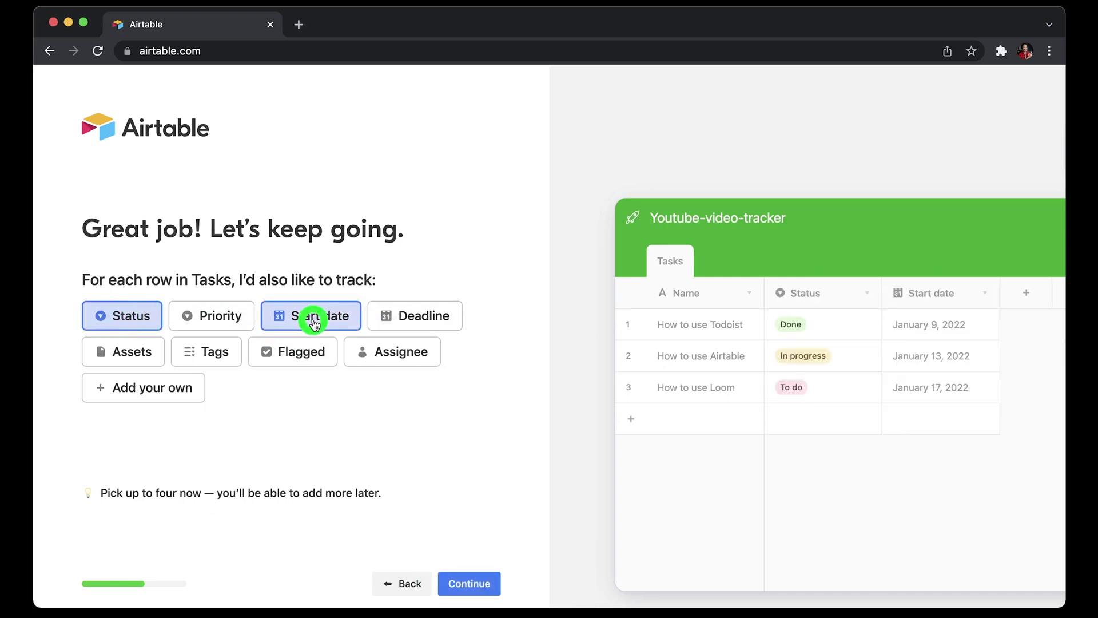
{"action": "left_click", "coordinate": [416, 323]}
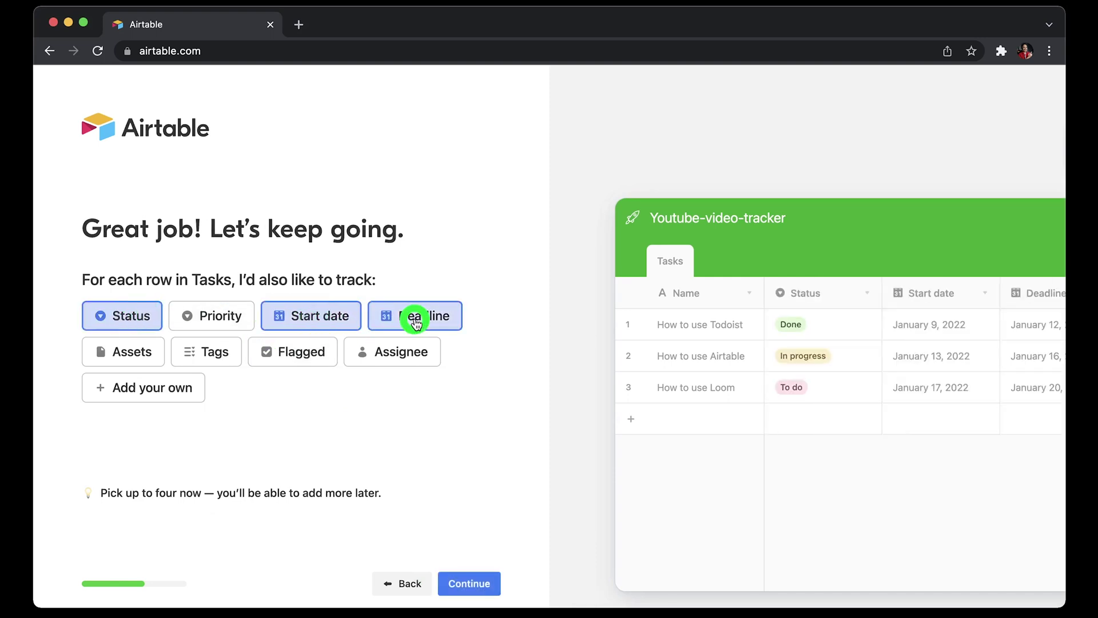
{"action": "left_click", "coordinate": [383, 361]}
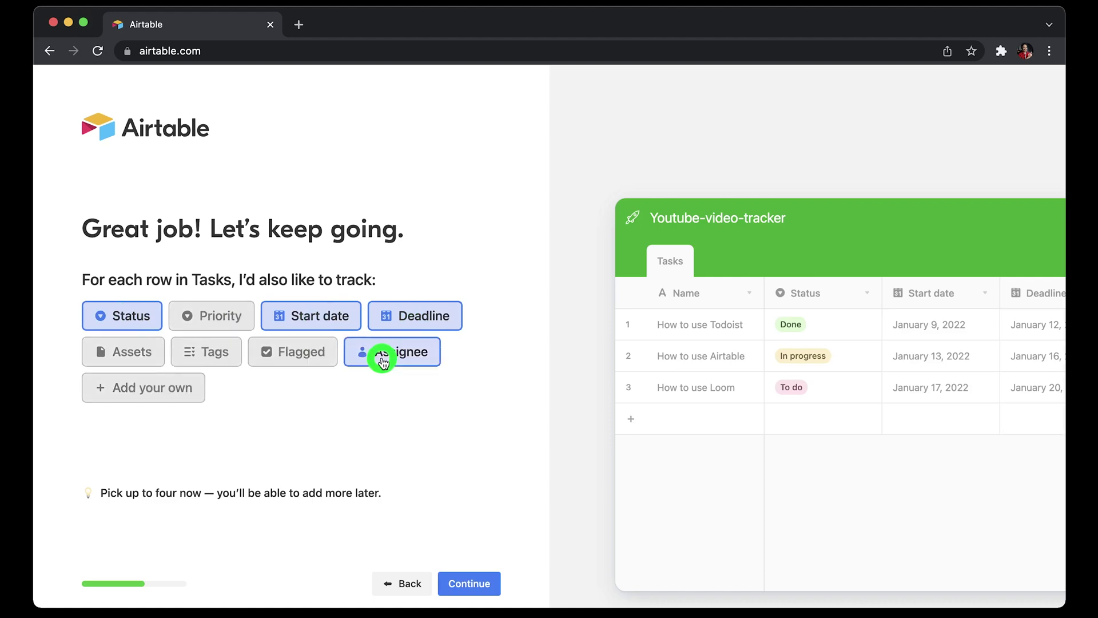
{"action": "left_click", "coordinate": [383, 360]}
- Add a custom single line text field named 'application name' and continue
{"action": "left_click", "coordinate": [155, 390]}
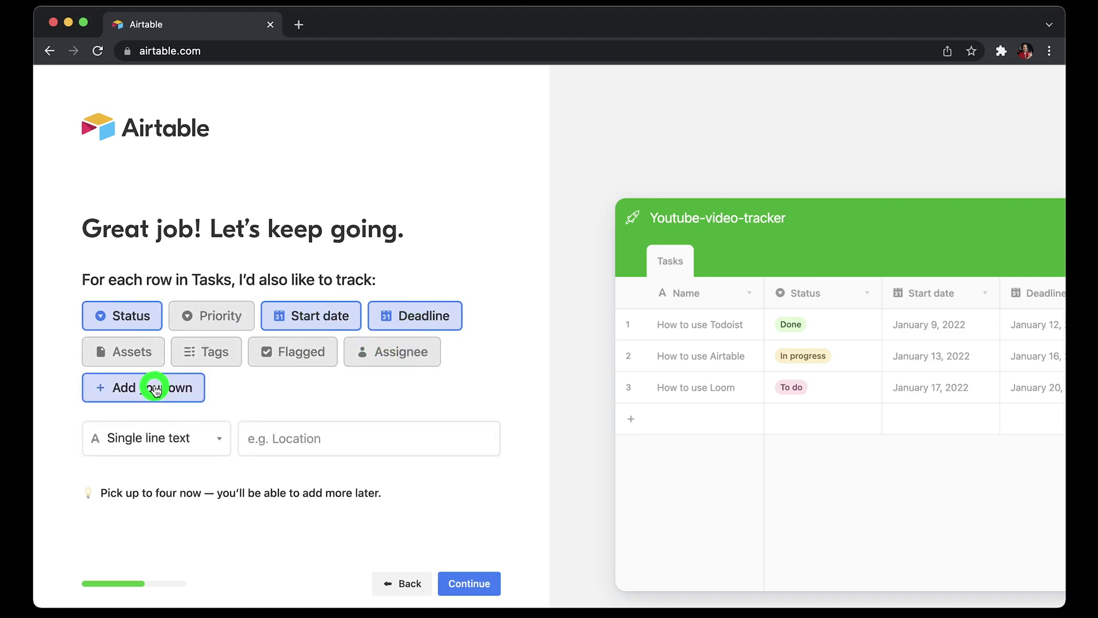
{"action": "left_click", "coordinate": [200, 437]}
{"action": "scroll", "coordinate": [191, 383], "scroll_direction": "down", "scroll_amount": 2}
{"action": "scroll", "coordinate": [176, 335], "scroll_direction": "down", "scroll_amount": 2}
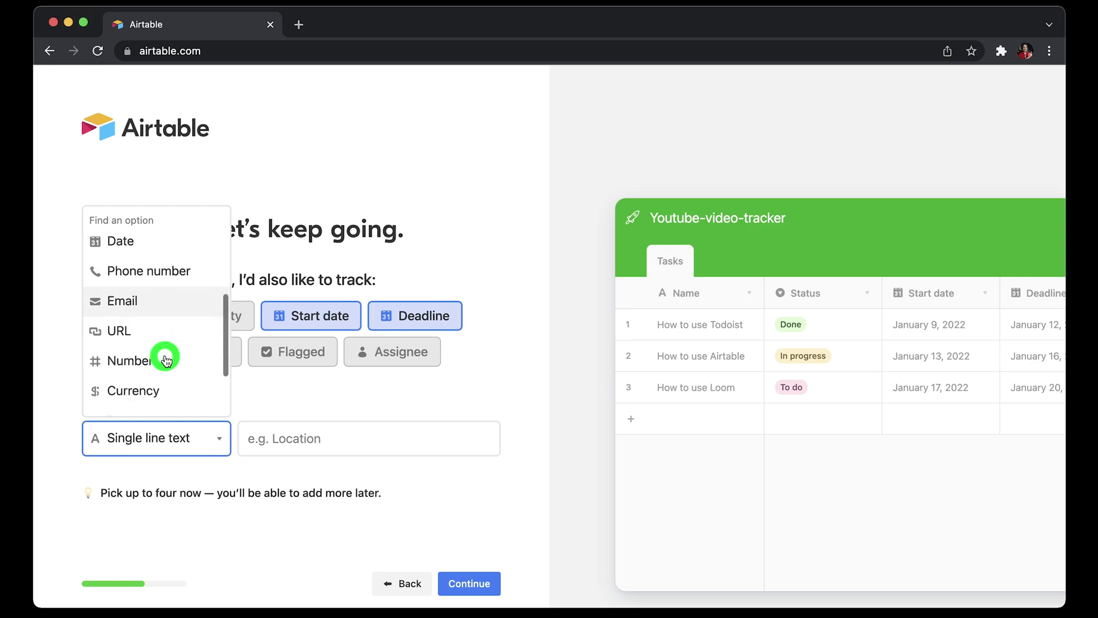
{"action": "scroll", "coordinate": [165, 356], "scroll_direction": "up", "scroll_amount": 4}
{"action": "left_click", "coordinate": [177, 255]}
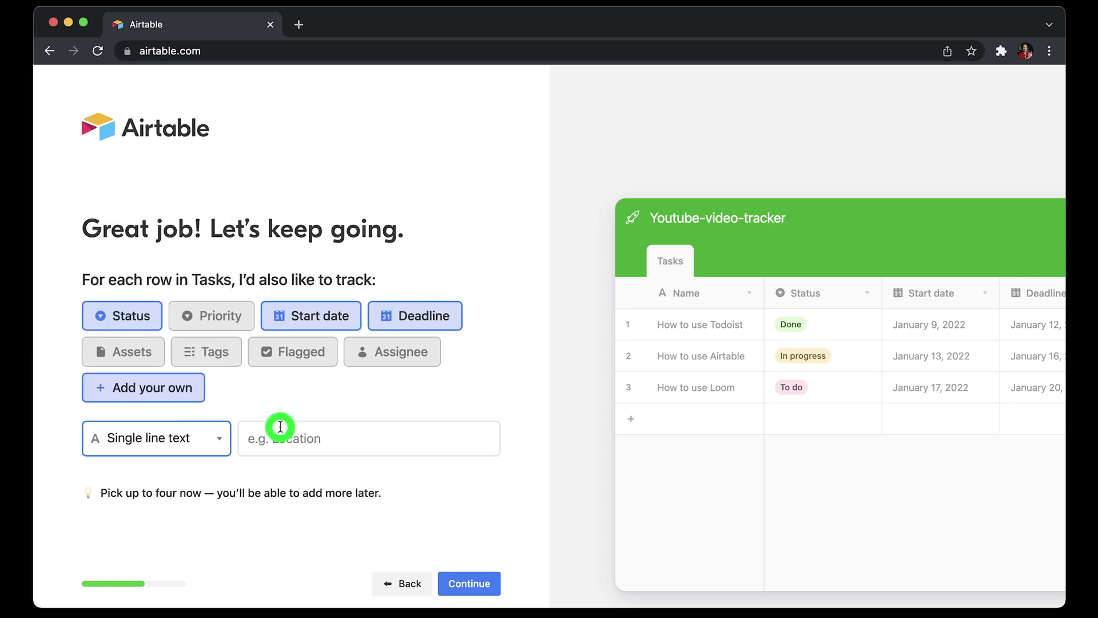
{"action": "left_click", "coordinate": [281, 430]}
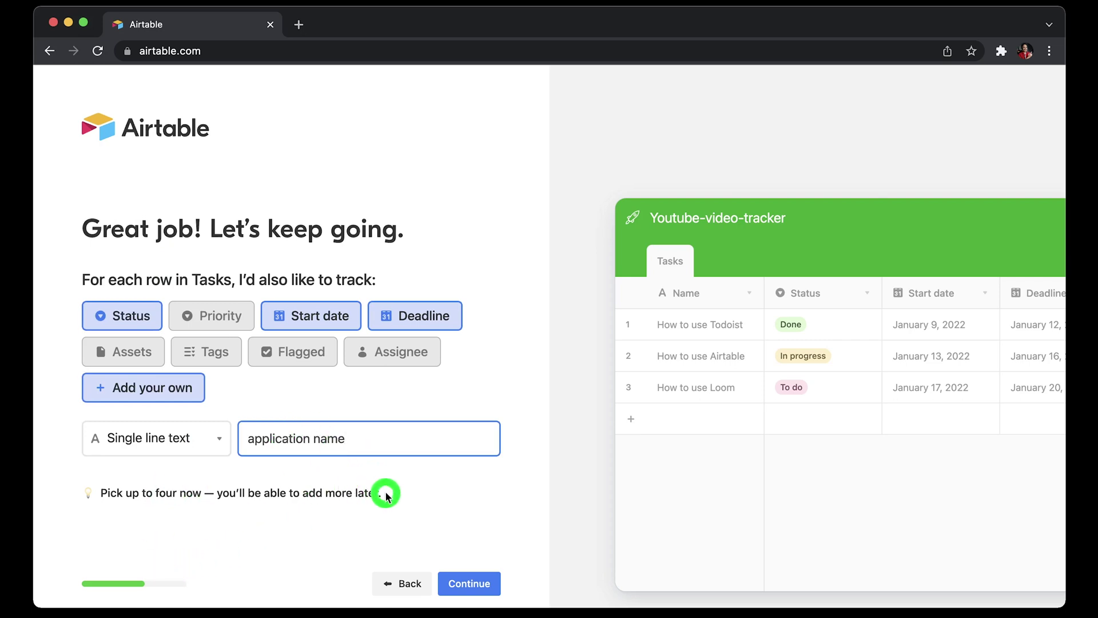
{"action": "left_click", "coordinate": [468, 589]}
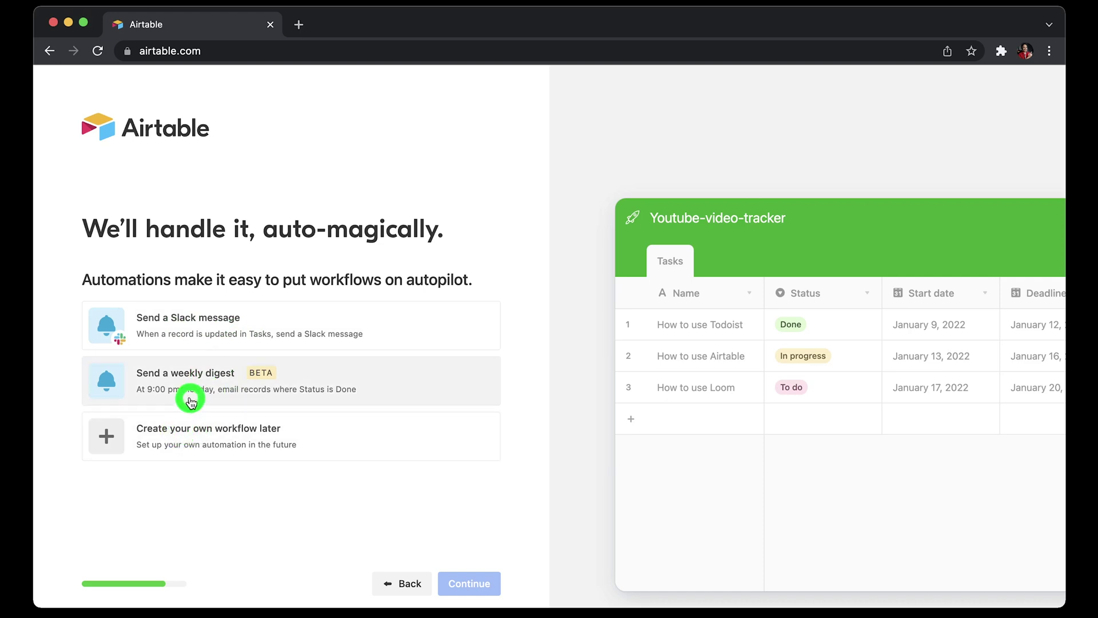
- Leave automations for later and choose to view the data as a grid only
{"action": "left_click", "coordinate": [210, 436]}
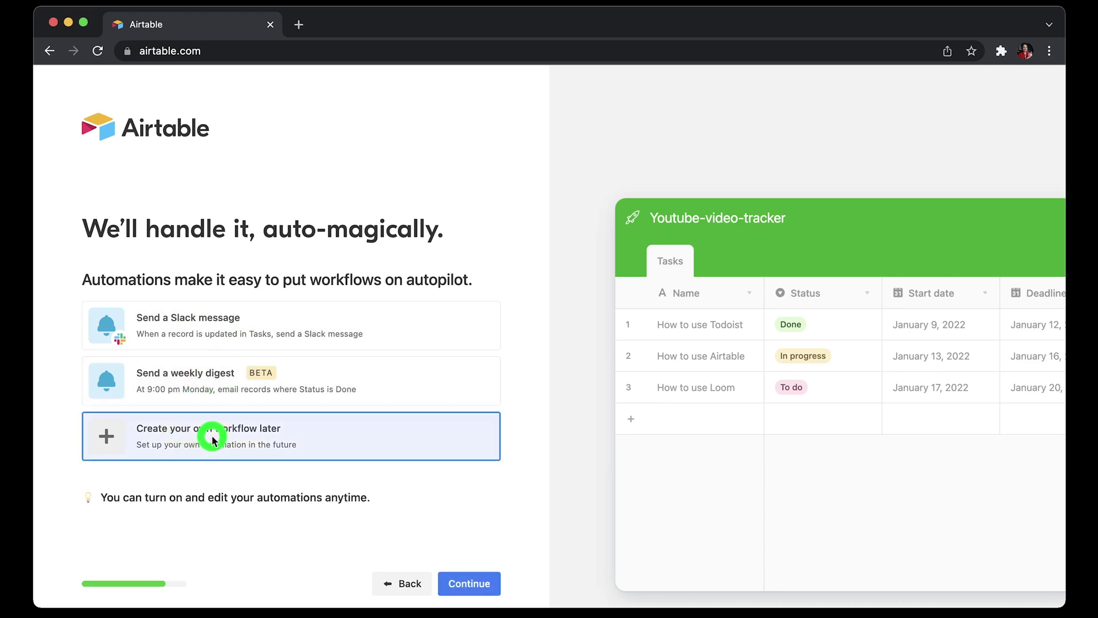
{"action": "left_click", "coordinate": [460, 589]}
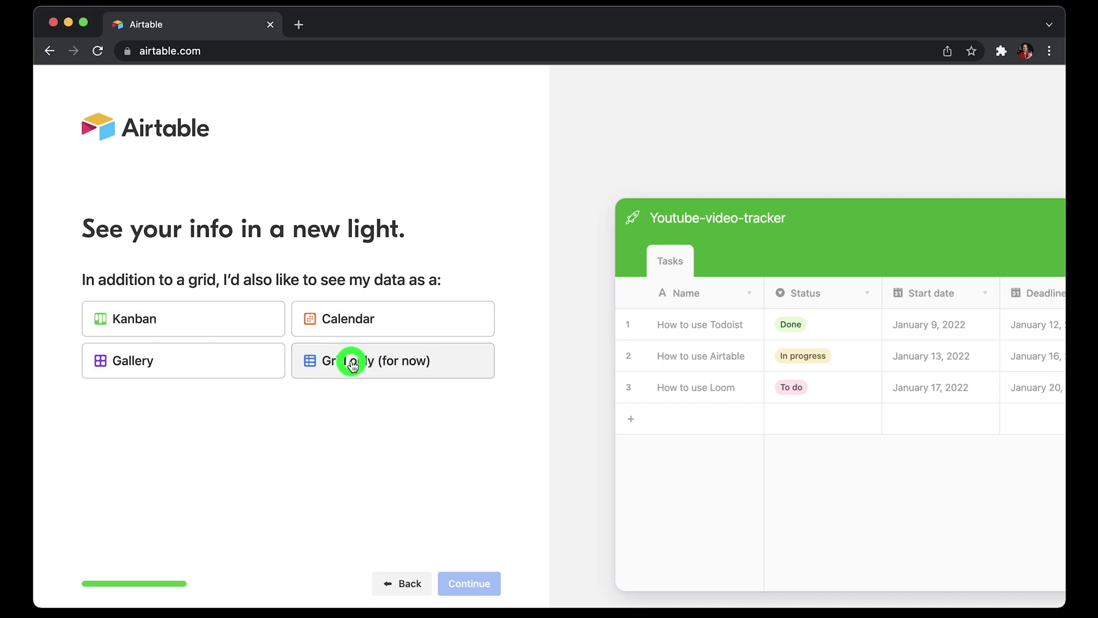
{"action": "left_click", "coordinate": [380, 364]}
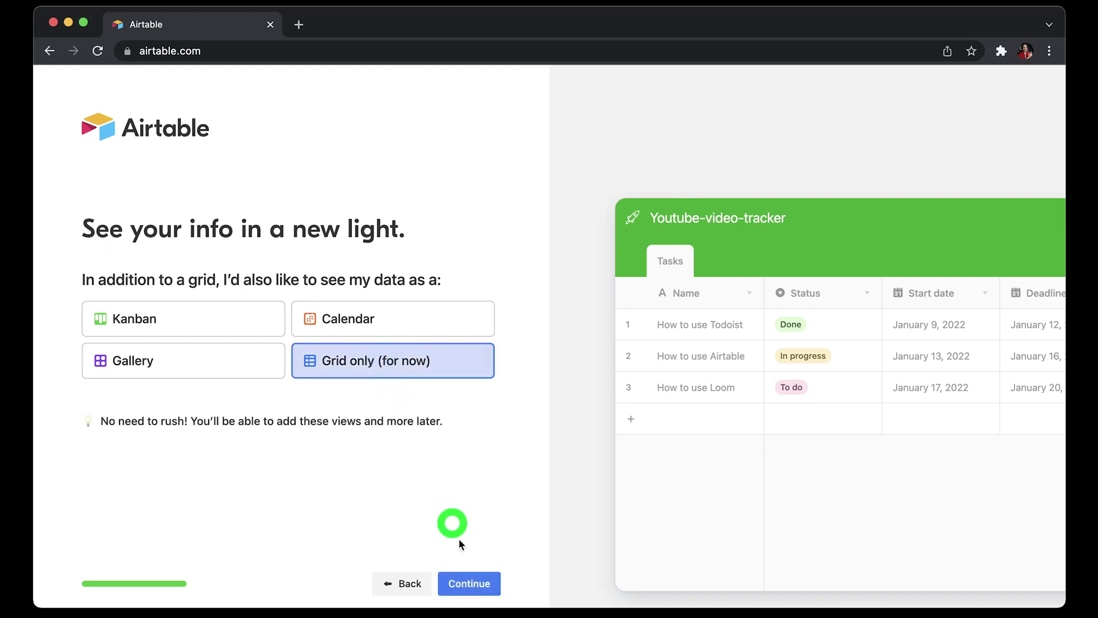
- Finish onboarding to create the base and dismiss its welcome message
{"action": "left_click", "coordinate": [464, 585]}
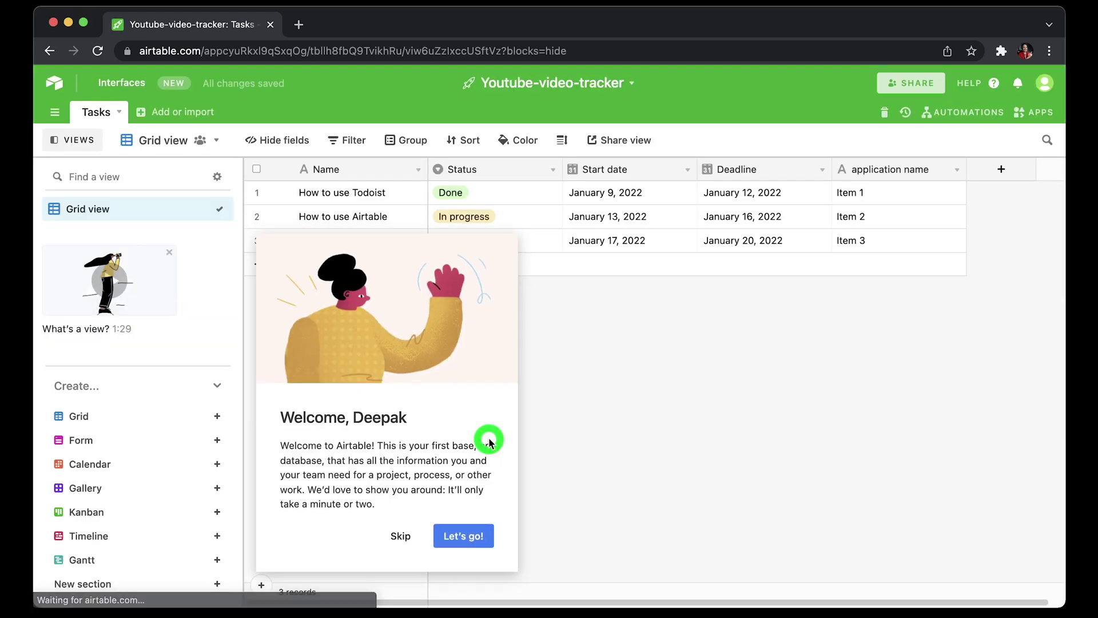
{"action": "left_click", "coordinate": [488, 437]}
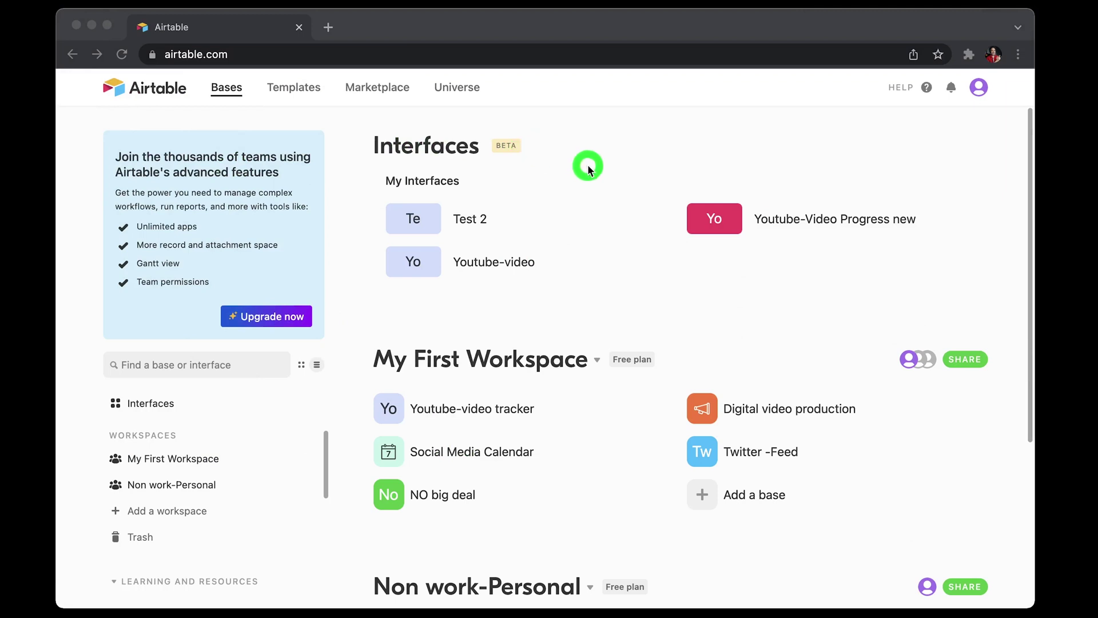
{"action": "scroll", "coordinate": [582, 177], "scroll_direction": "down", "scroll_amount": 1}
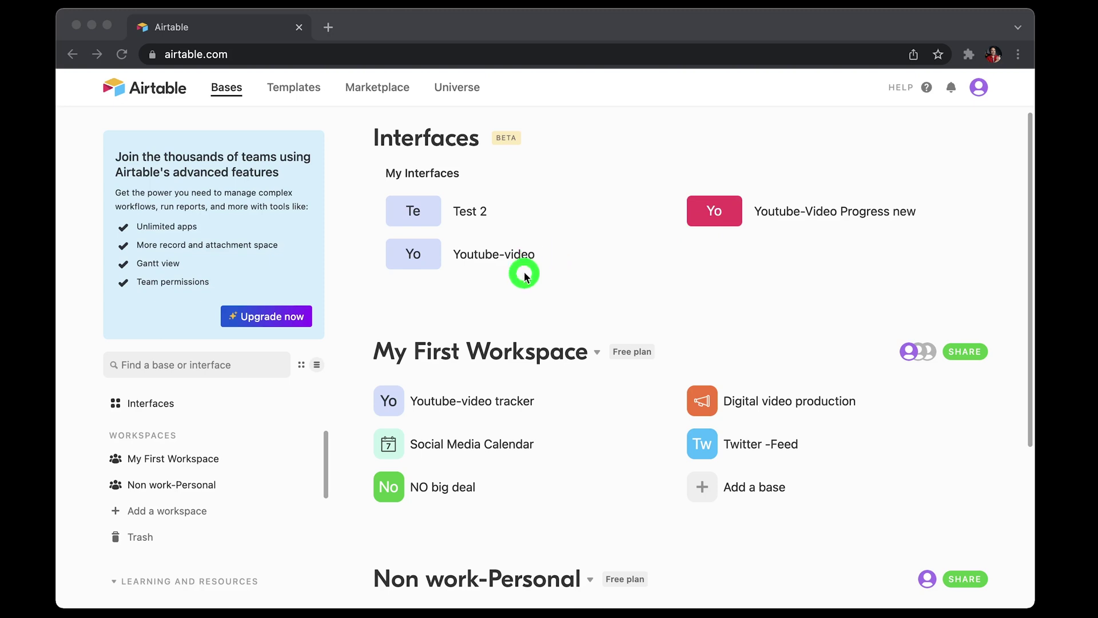
{"action": "left_click", "coordinate": [169, 460]}
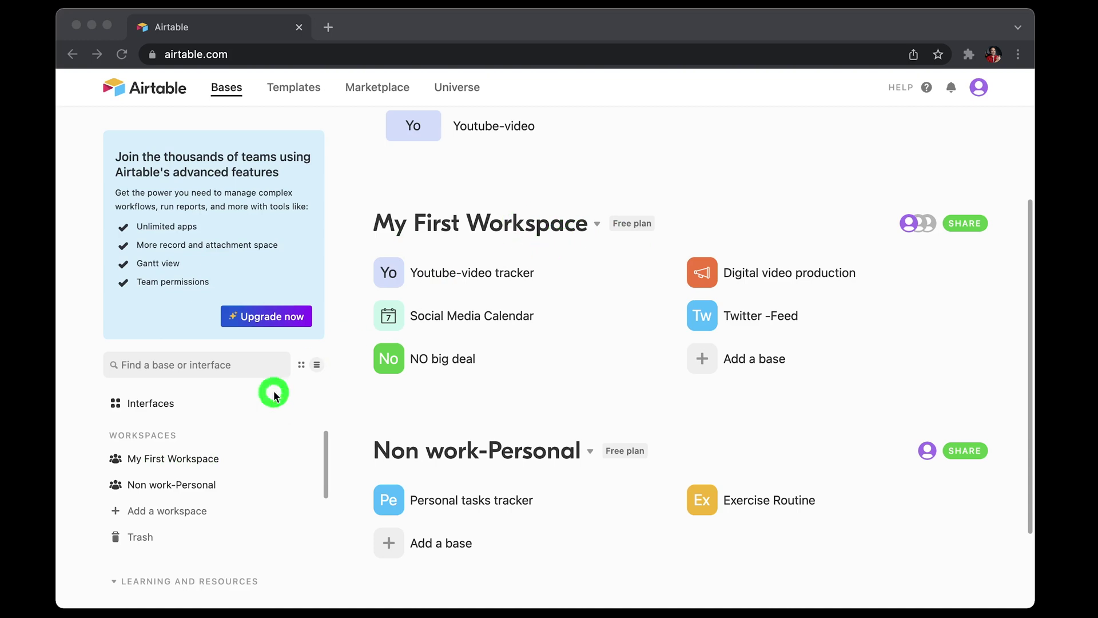
{"action": "left_click", "coordinate": [181, 458]}
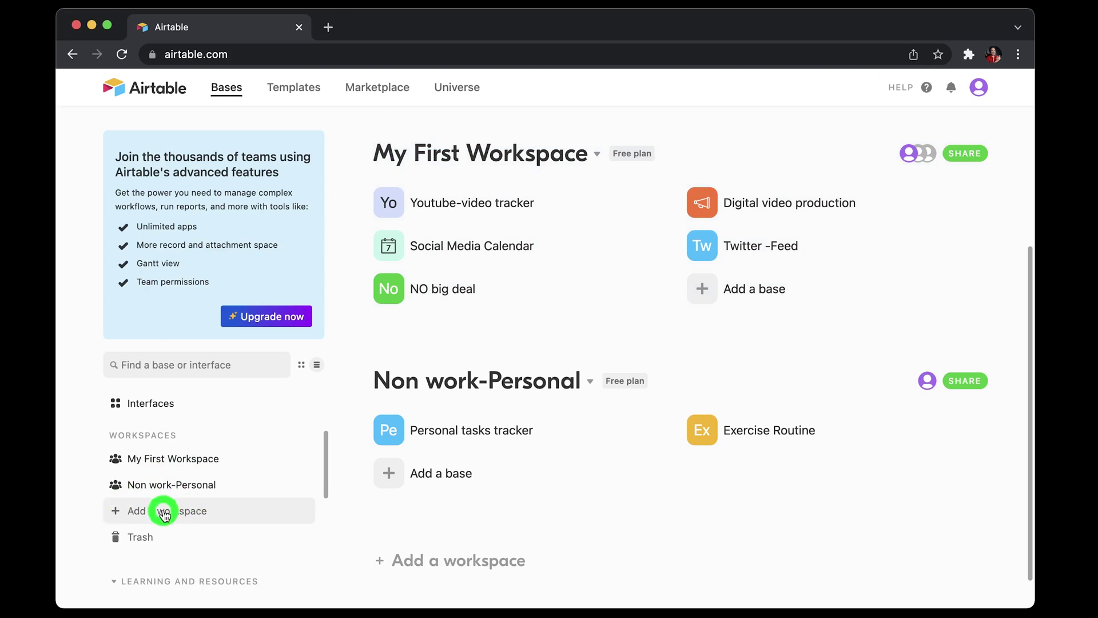
{"action": "left_click", "coordinate": [117, 511]}
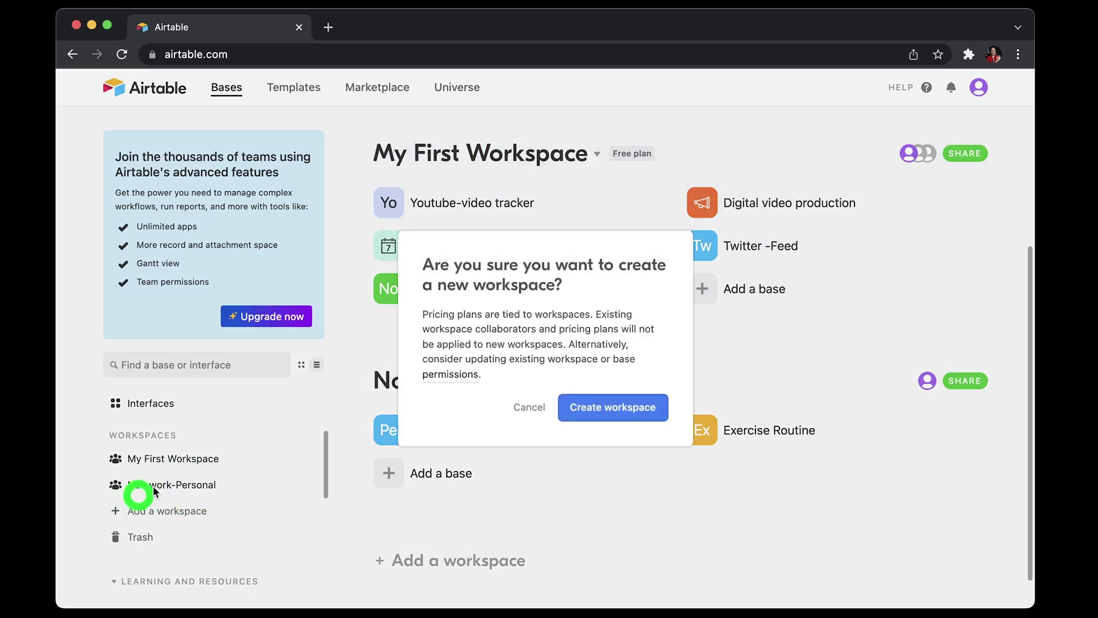
{"action": "left_click", "coordinate": [531, 409]}
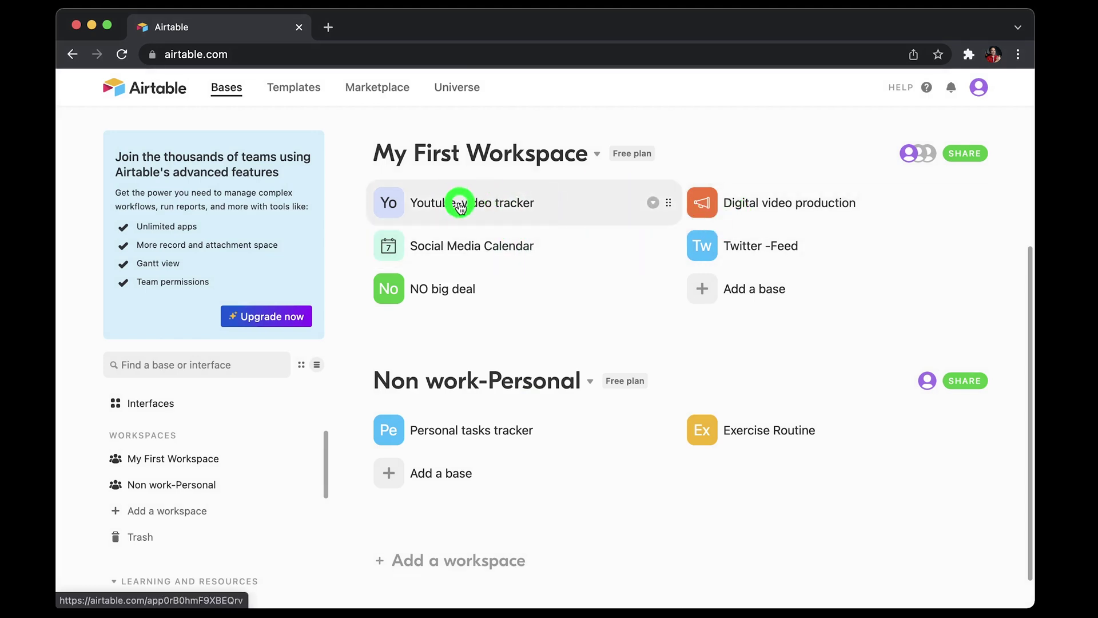
- Open Youtube-video tracker, check its Roadmap and Video-Progress tables, then return home
{"action": "left_click", "coordinate": [460, 204]}
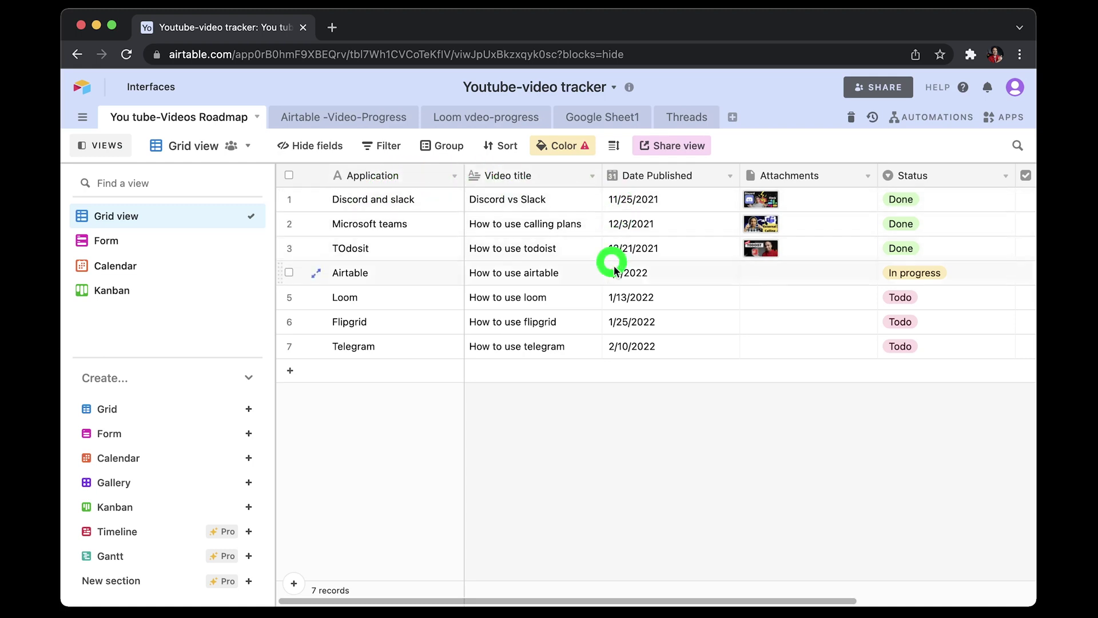
{"action": "scroll", "coordinate": [760, 438], "scroll_direction": "right", "scroll_amount": 5}
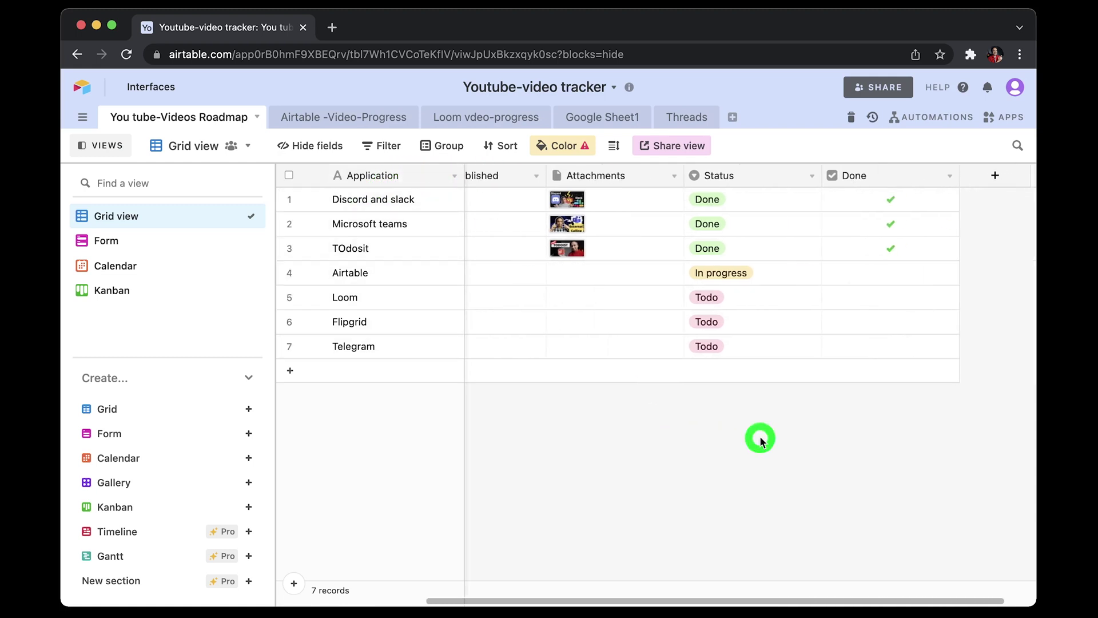
{"action": "scroll", "coordinate": [760, 438], "scroll_direction": "left", "scroll_amount": 5}
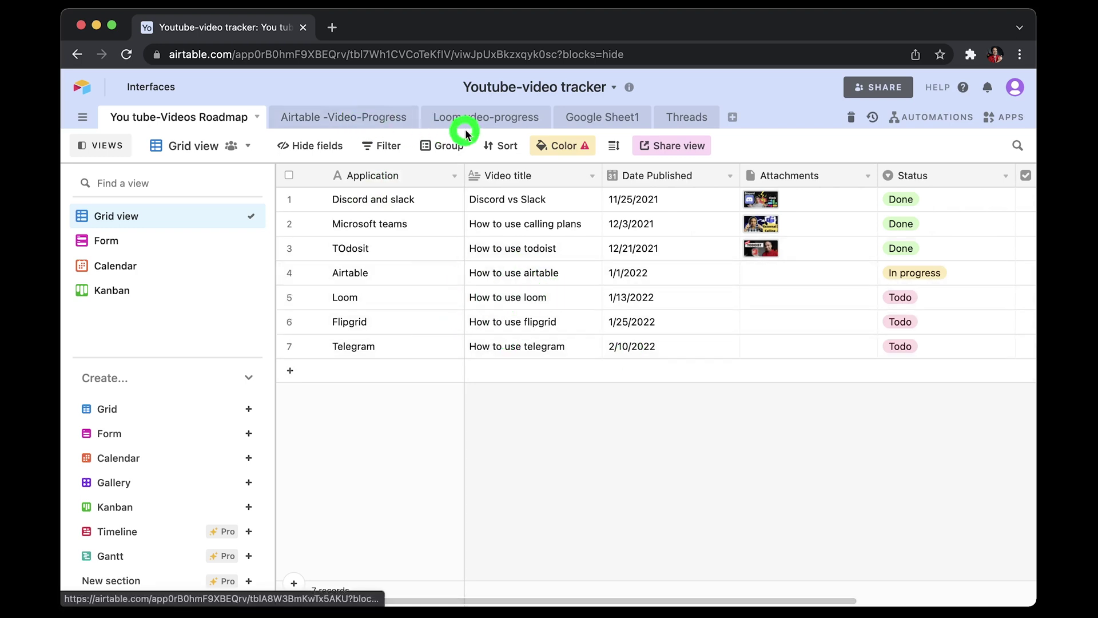
{"action": "left_click", "coordinate": [351, 116]}
{"action": "left_click", "coordinate": [226, 115]}
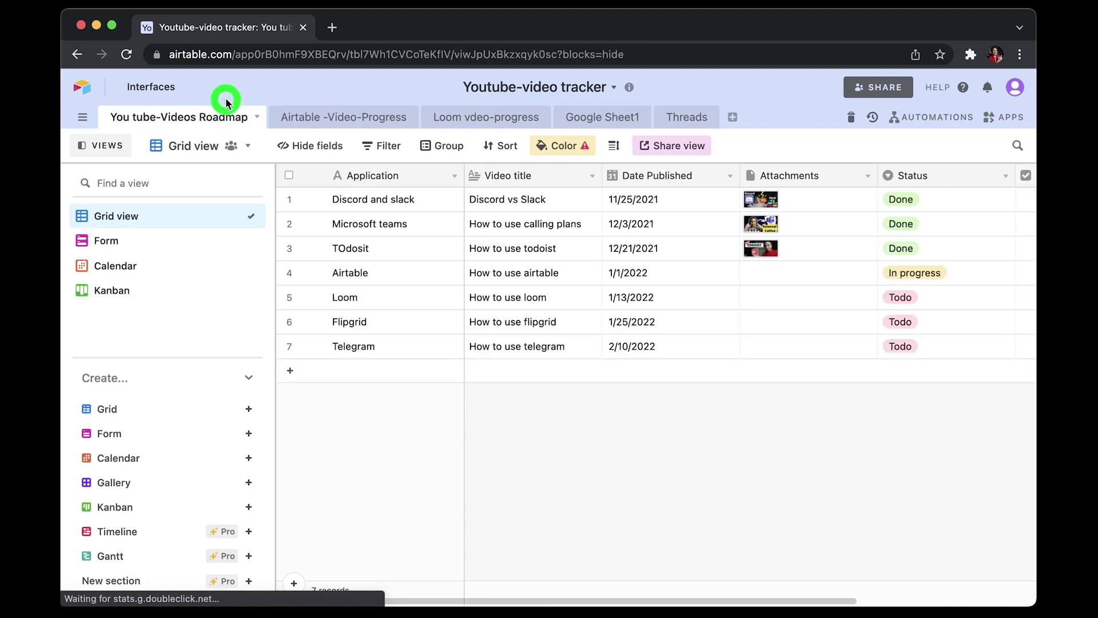
{"action": "left_click", "coordinate": [82, 87]}
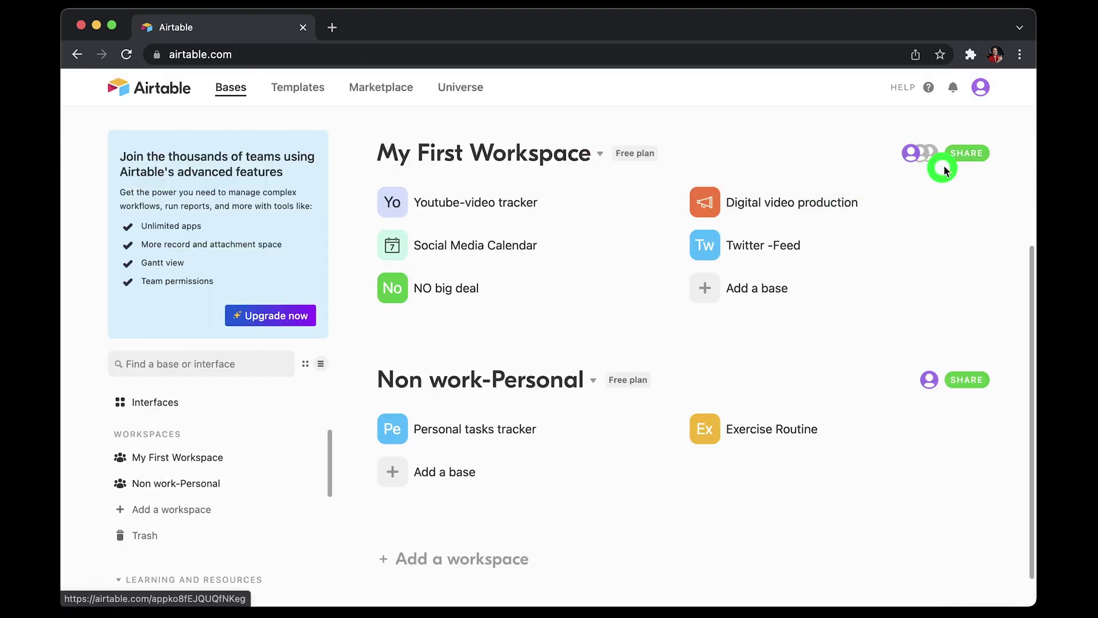
- Open My First Workspace sharing, try the invite link, then view the email-invite roles
{"action": "left_click", "coordinate": [963, 158]}
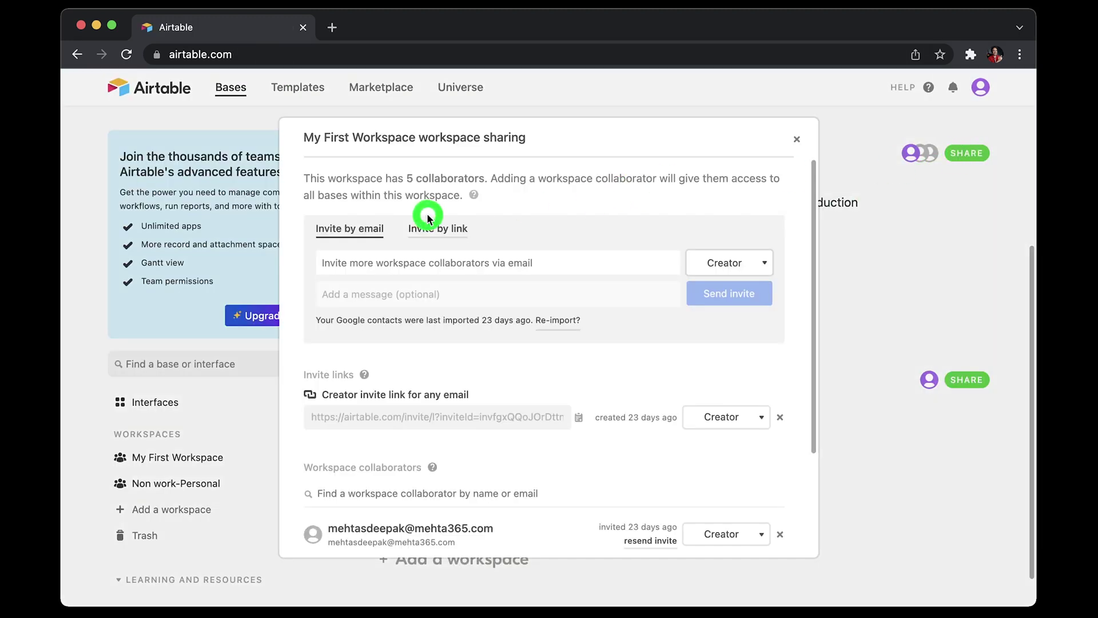
{"action": "left_click", "coordinate": [382, 263]}
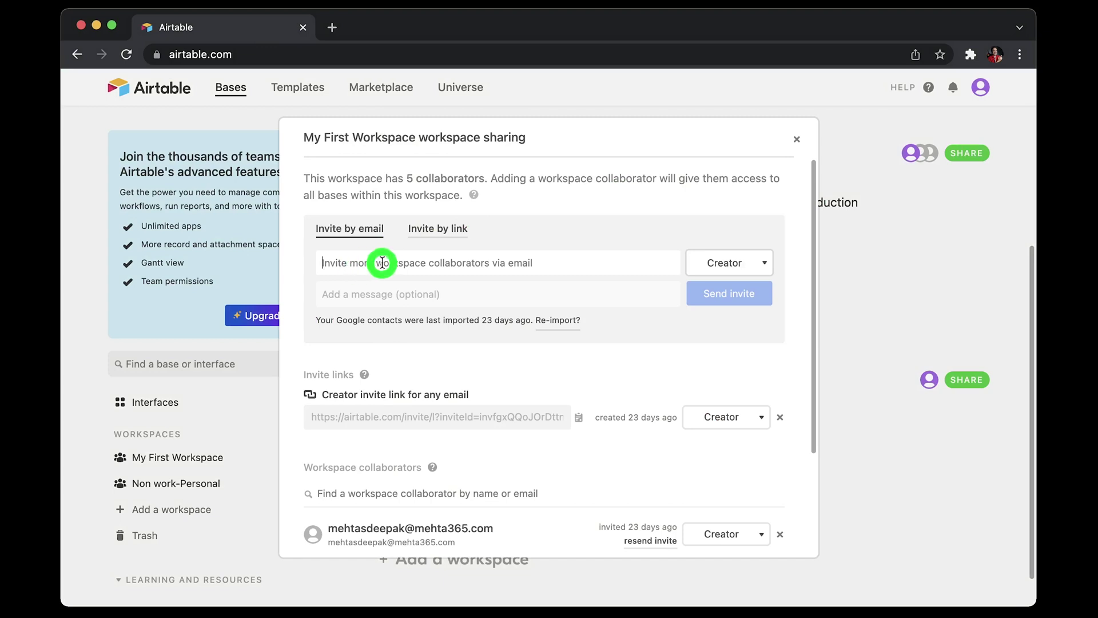
{"action": "left_click", "coordinate": [450, 229]}
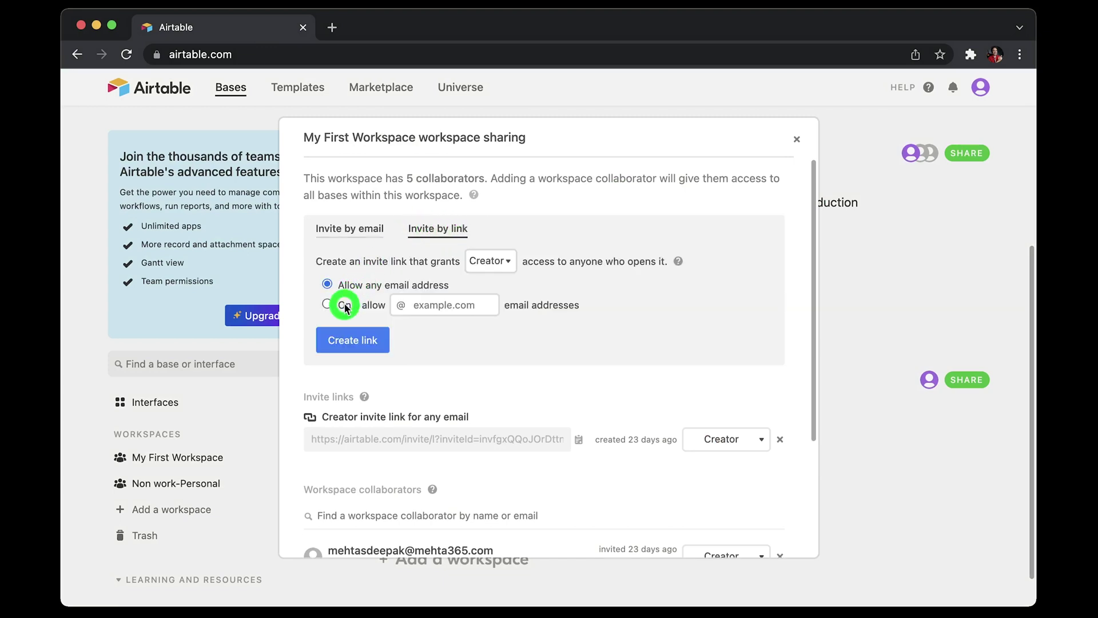
{"action": "left_click", "coordinate": [363, 230]}
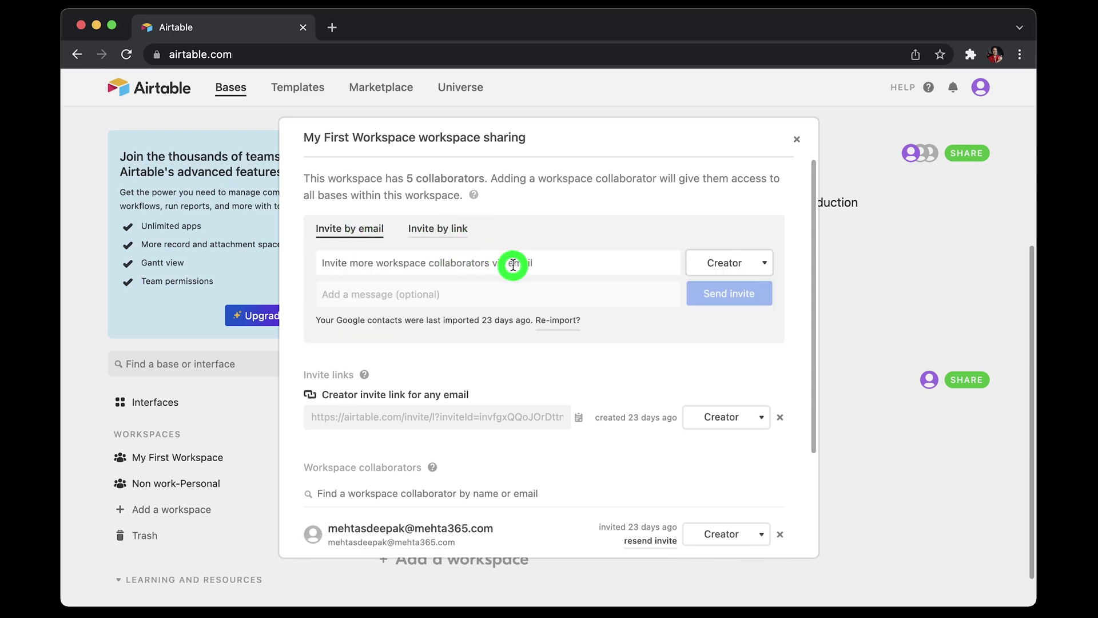
{"action": "left_click", "coordinate": [743, 262]}
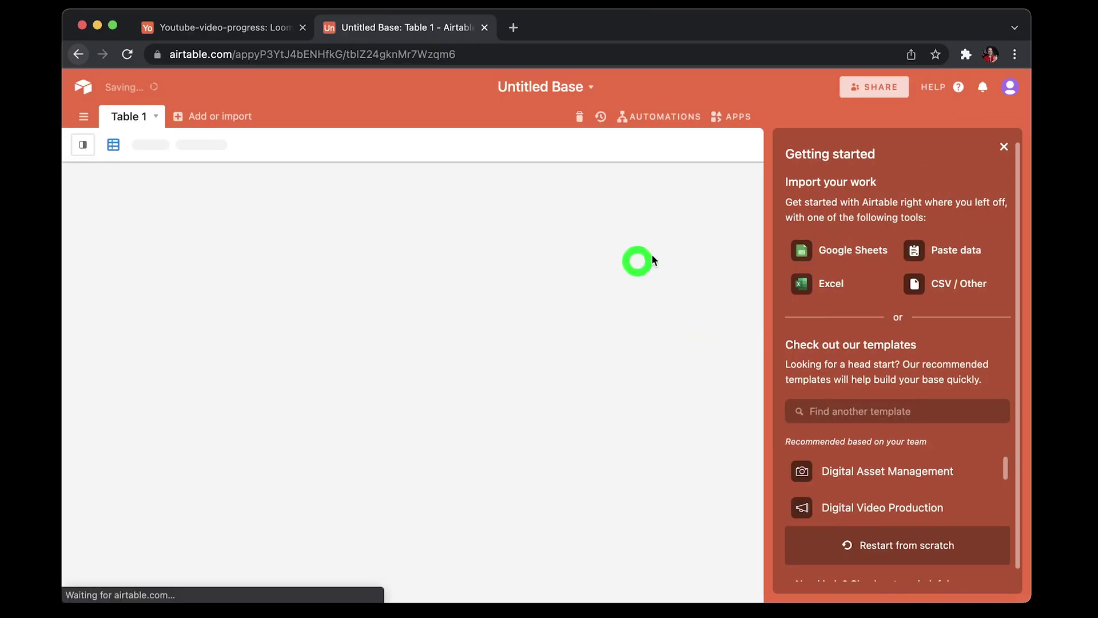
- Dismiss the Getting started panel and name popup, then browse the Add or import sources
{"action": "left_click", "coordinate": [1005, 150]}
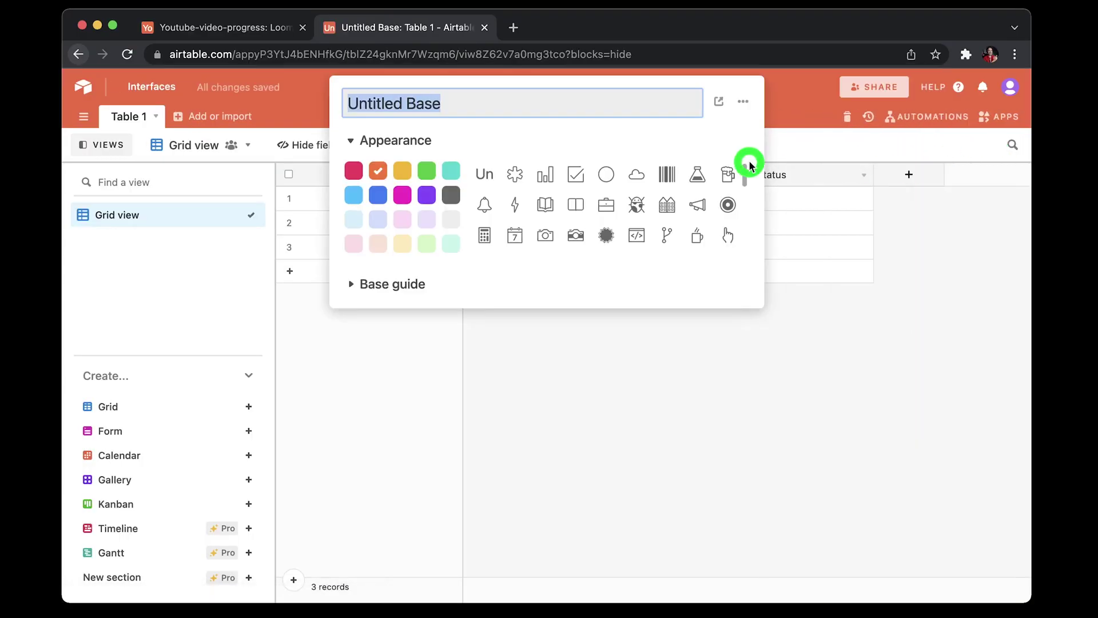
{"action": "left_click", "coordinate": [413, 403]}
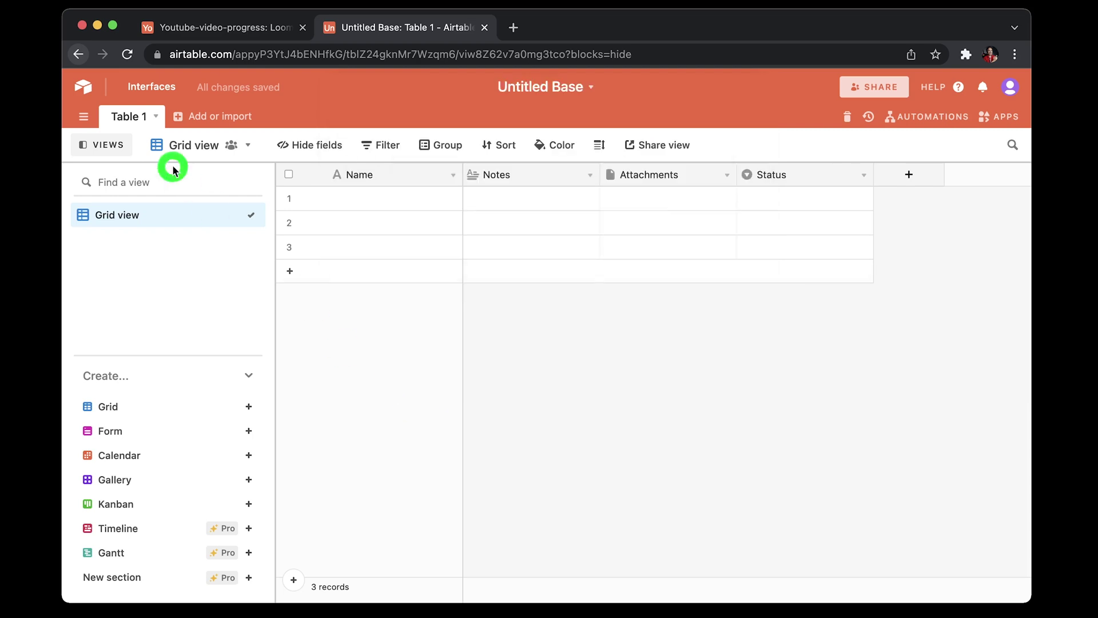
{"action": "left_click", "coordinate": [217, 121]}
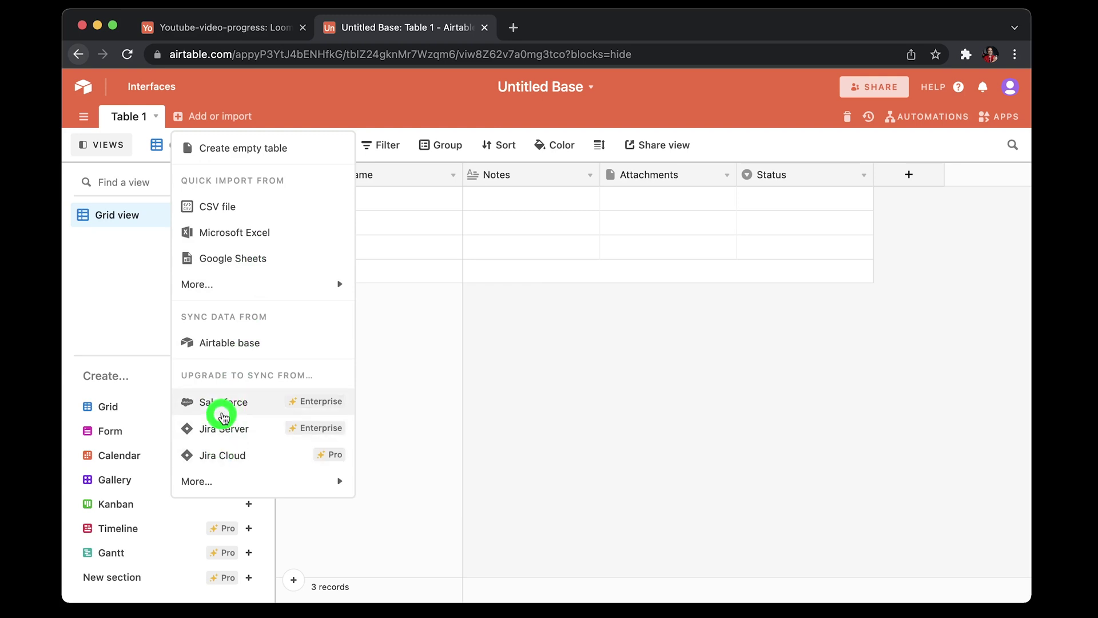
{"action": "mouse_move", "coordinate": [281, 289]}
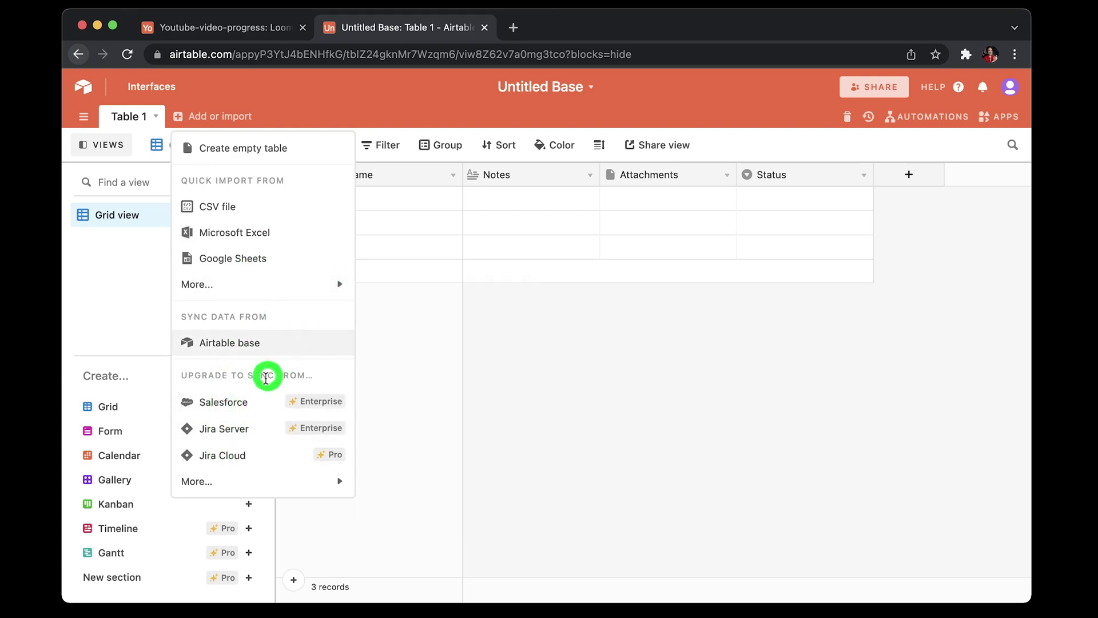
{"action": "mouse_move", "coordinate": [335, 481]}
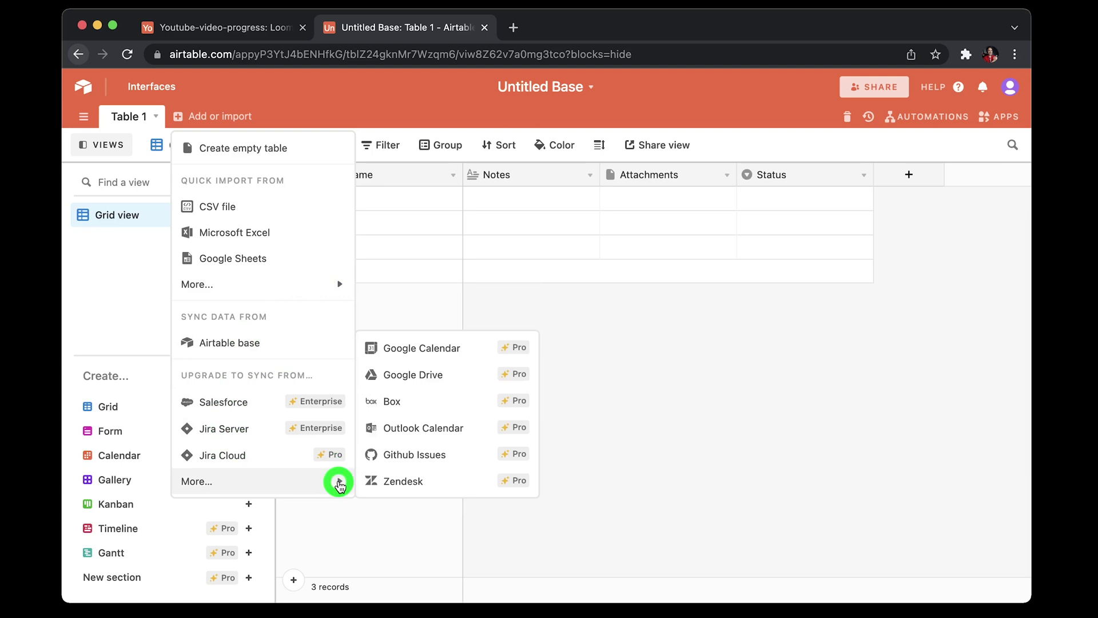
{"action": "left_click", "coordinate": [617, 321]}
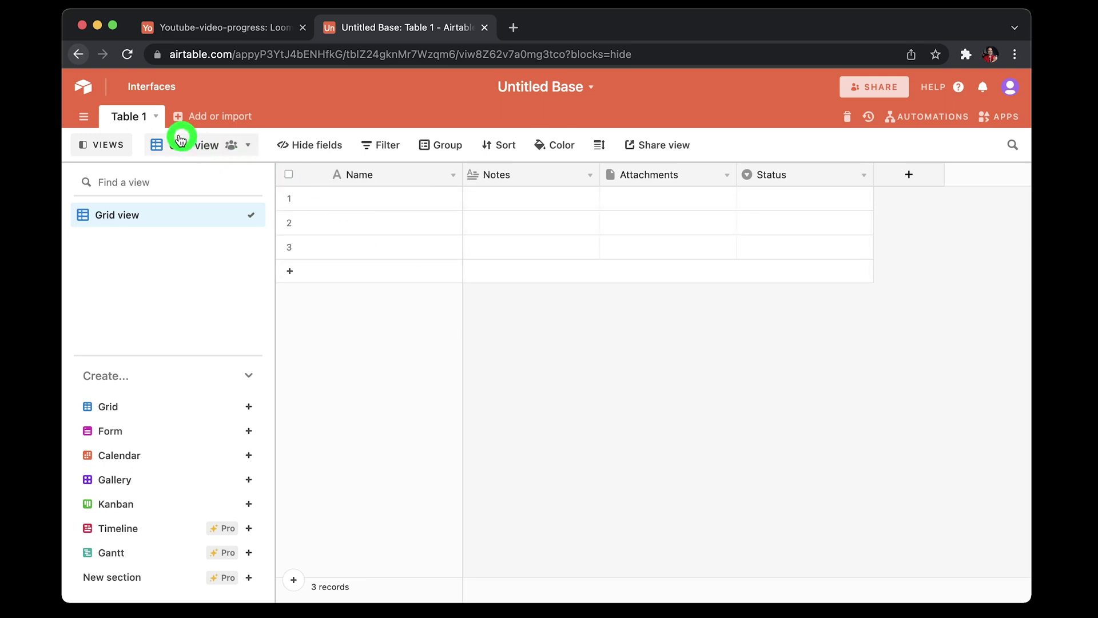
- In the Youtube-video-progress base, add a new Date field using the Local format
{"action": "left_click", "coordinate": [241, 30]}
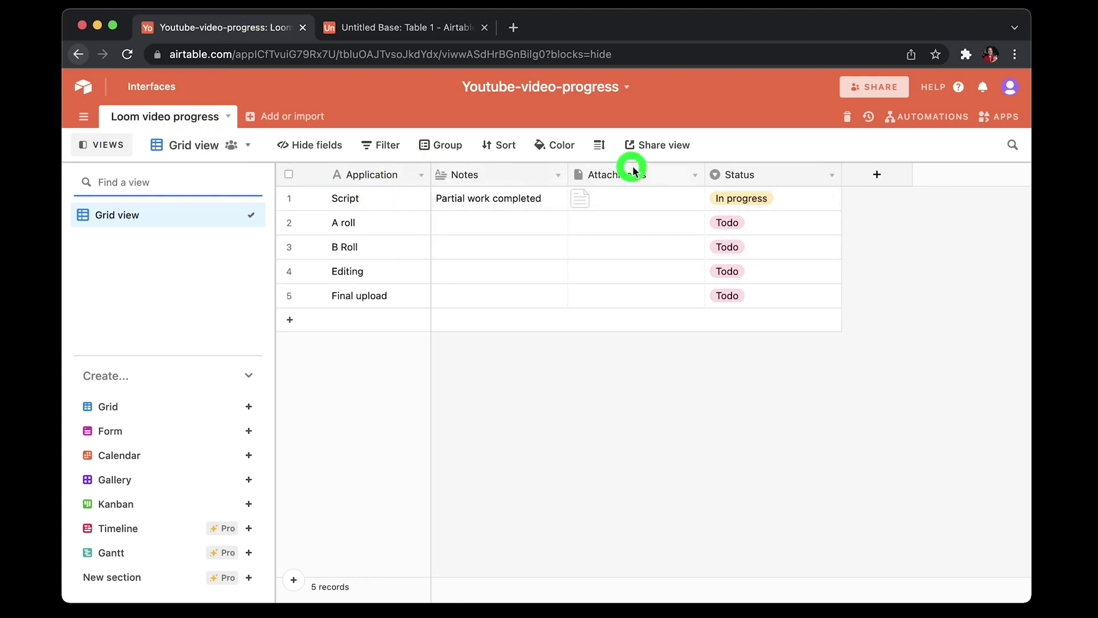
{"action": "left_click", "coordinate": [878, 176]}
{"action": "scroll", "coordinate": [804, 306], "scroll_direction": "down", "scroll_amount": 3}
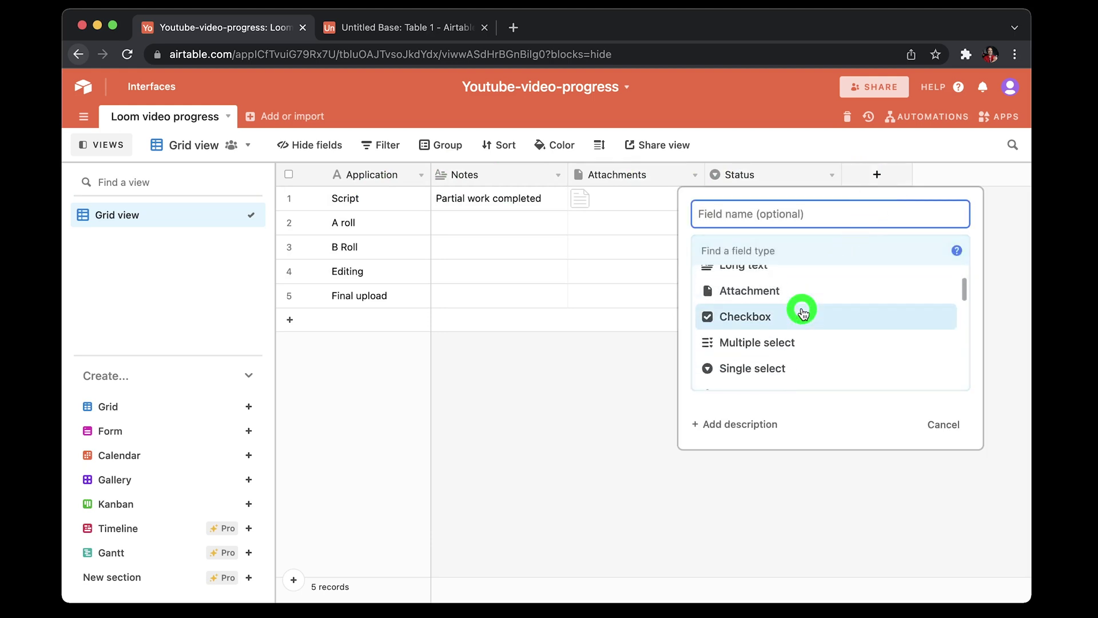
{"action": "scroll", "coordinate": [805, 313], "scroll_direction": "down", "scroll_amount": 5}
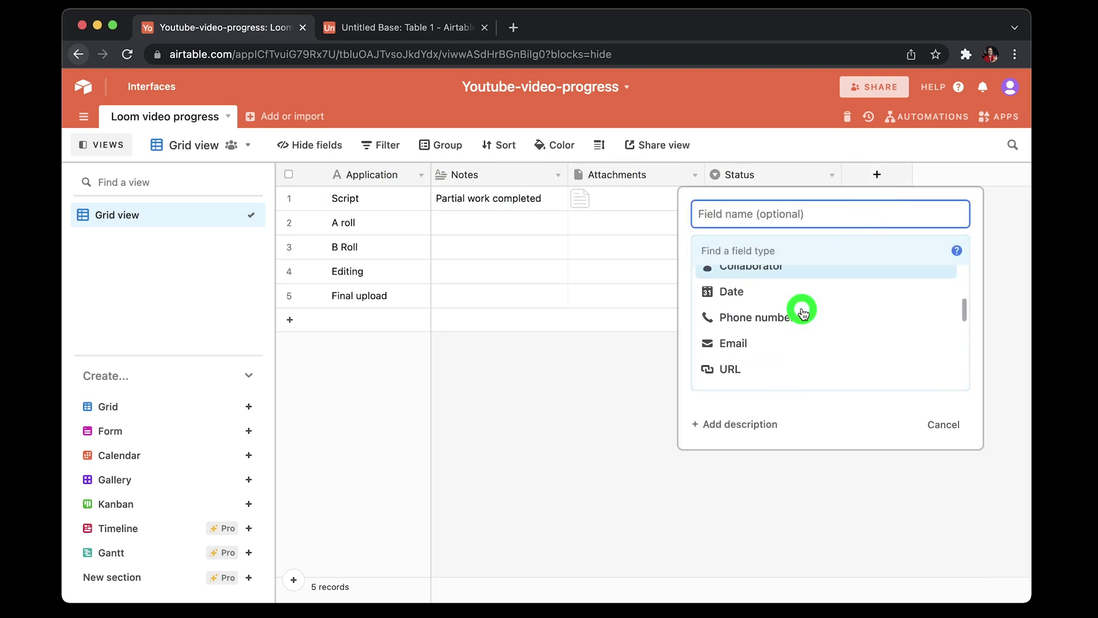
{"action": "scroll", "coordinate": [803, 312], "scroll_direction": "up", "scroll_amount": 1}
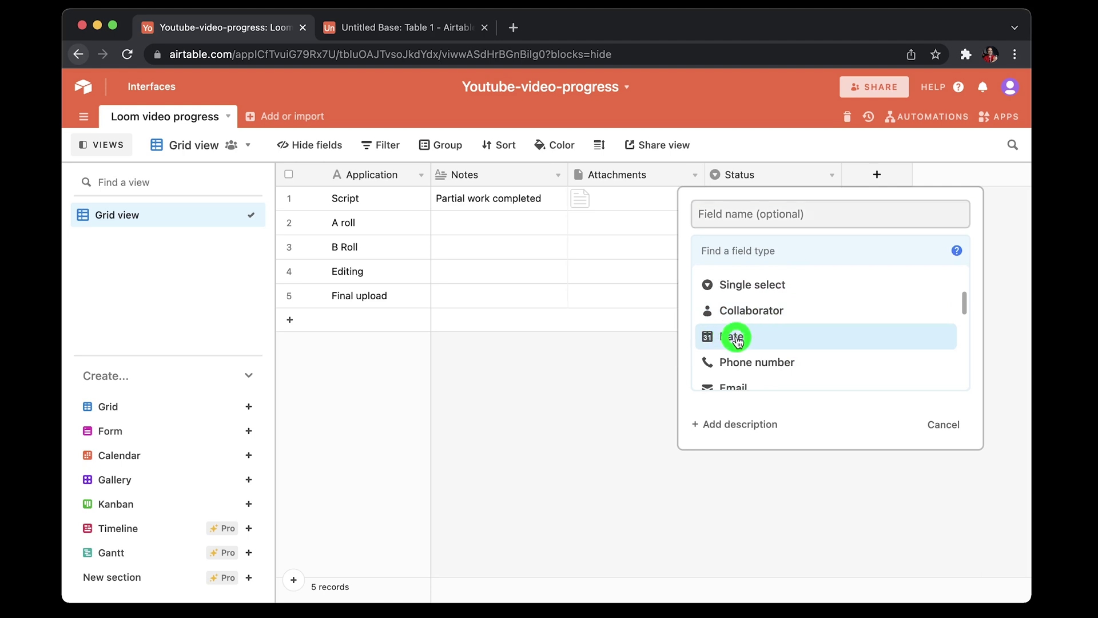
{"action": "left_click", "coordinate": [737, 337]}
{"action": "left_click", "coordinate": [753, 318]}
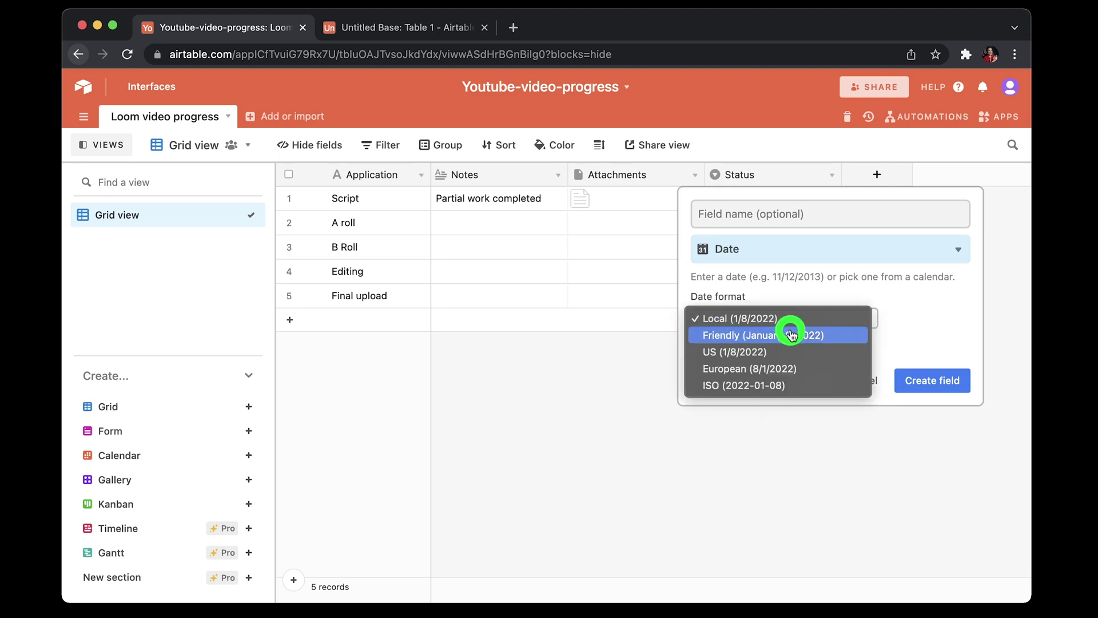
{"action": "left_click", "coordinate": [934, 369]}
{"action": "left_click", "coordinate": [932, 379]}
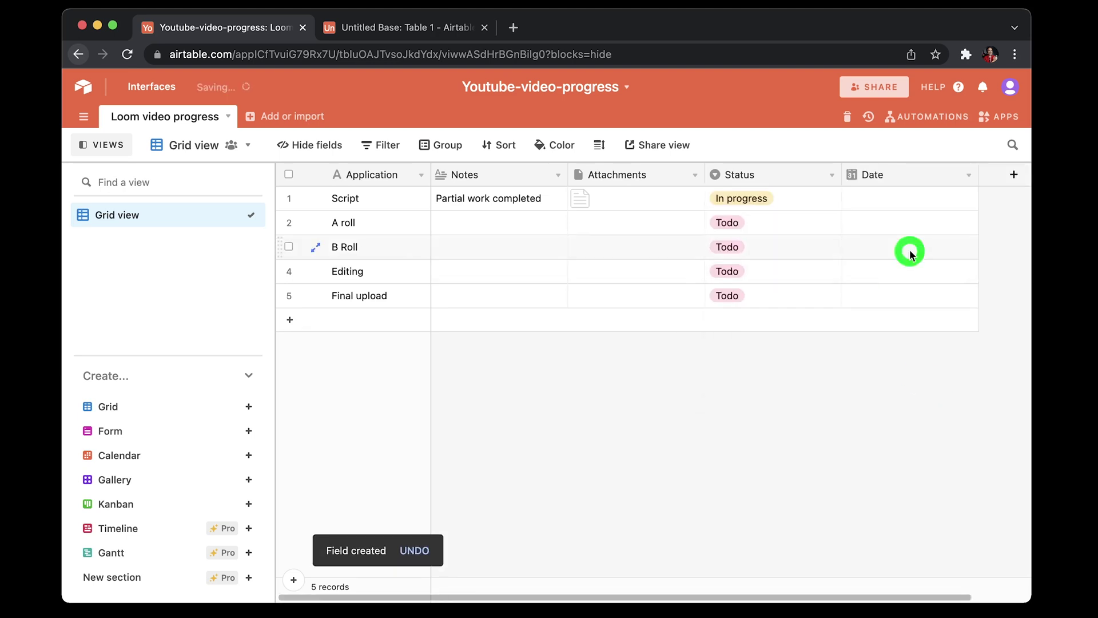
- Move the Date column so it sits right after Notes, before Attachments
{"action": "left_click_drag", "start_coordinate": [924, 173], "coordinate": [625, 184]}
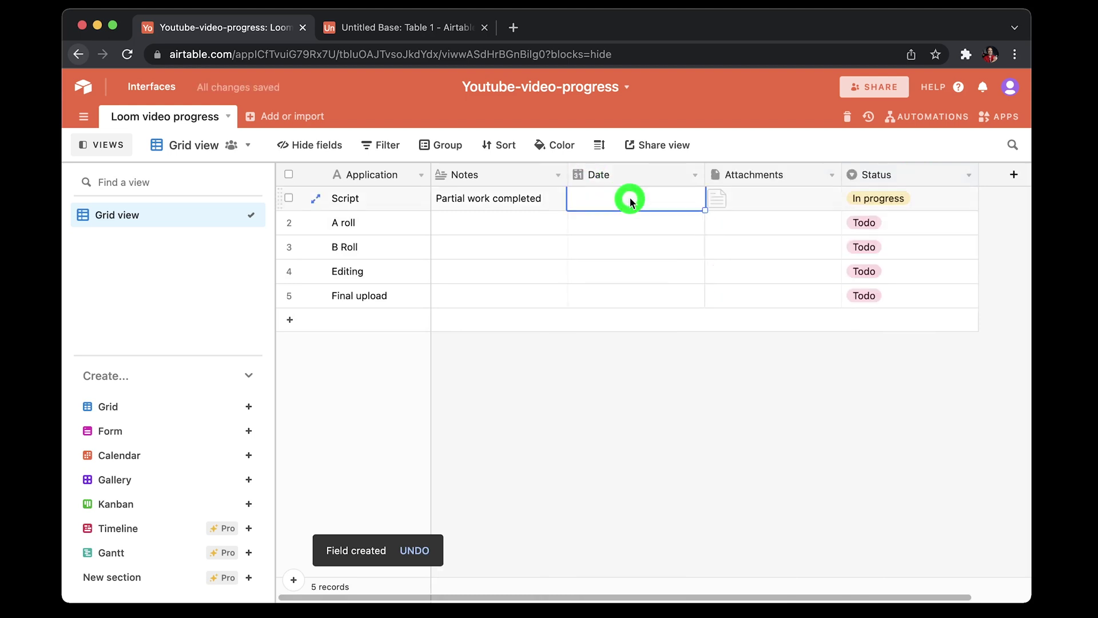
{"action": "left_click", "coordinate": [546, 383]}
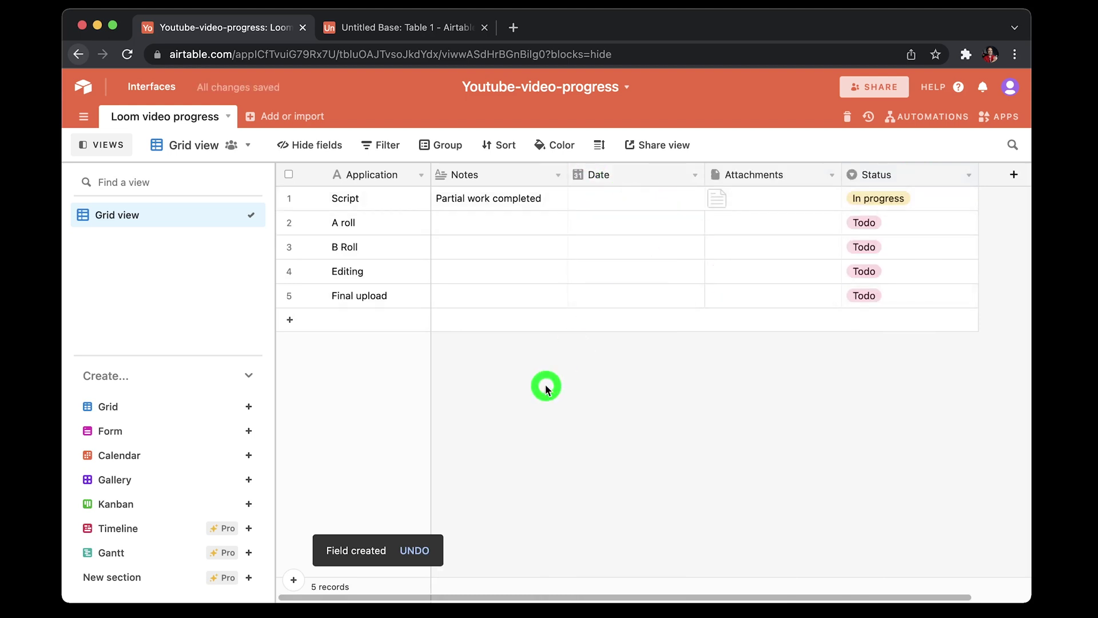
{"action": "scroll", "coordinate": [548, 360], "scroll_direction": "right", "scroll_amount": 1}
{"action": "scroll", "coordinate": [526, 339], "scroll_direction": "left", "scroll_amount": 1}
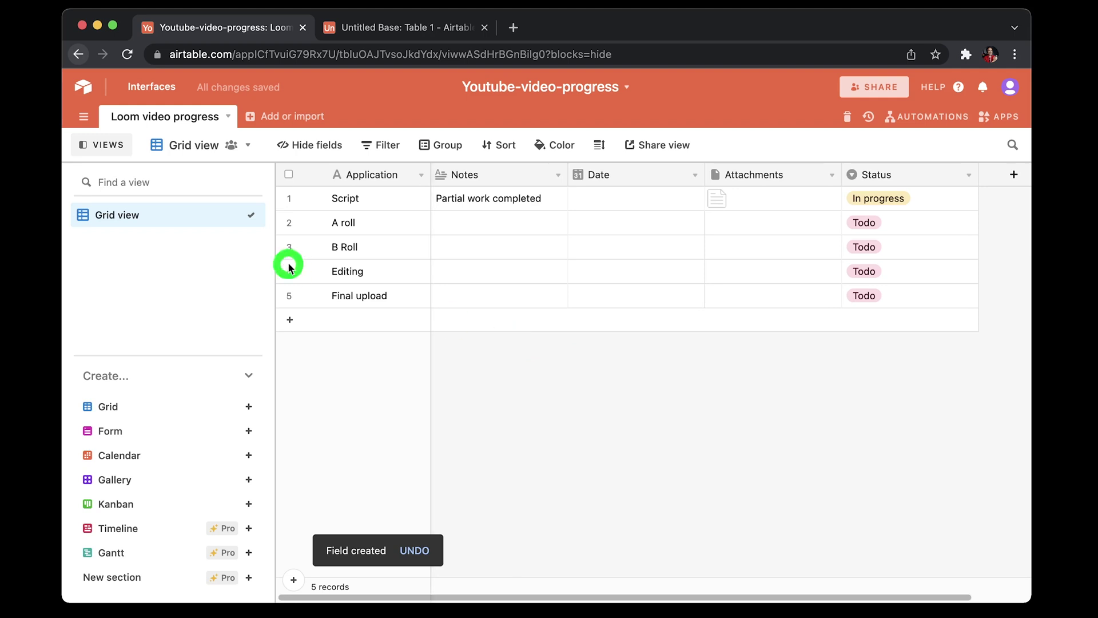
- Insert a blank record above A roll, duplicate A roll as 'A roll copy', then browse Add or import
{"action": "right_click", "coordinate": [302, 225]}
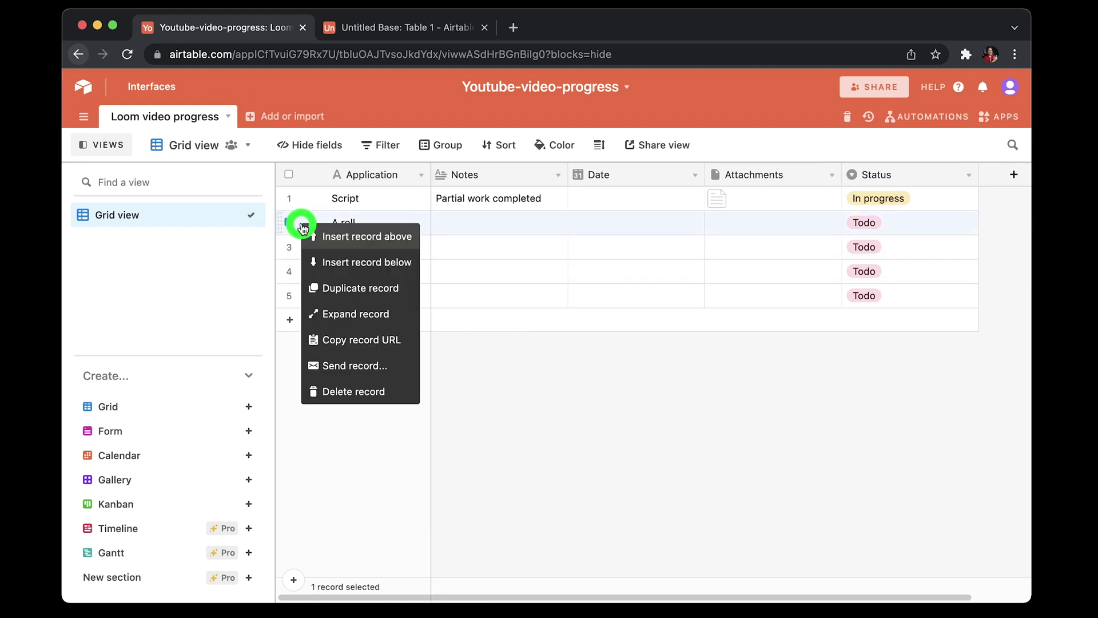
{"action": "left_click", "coordinate": [341, 237]}
{"action": "left_click", "coordinate": [356, 255]}
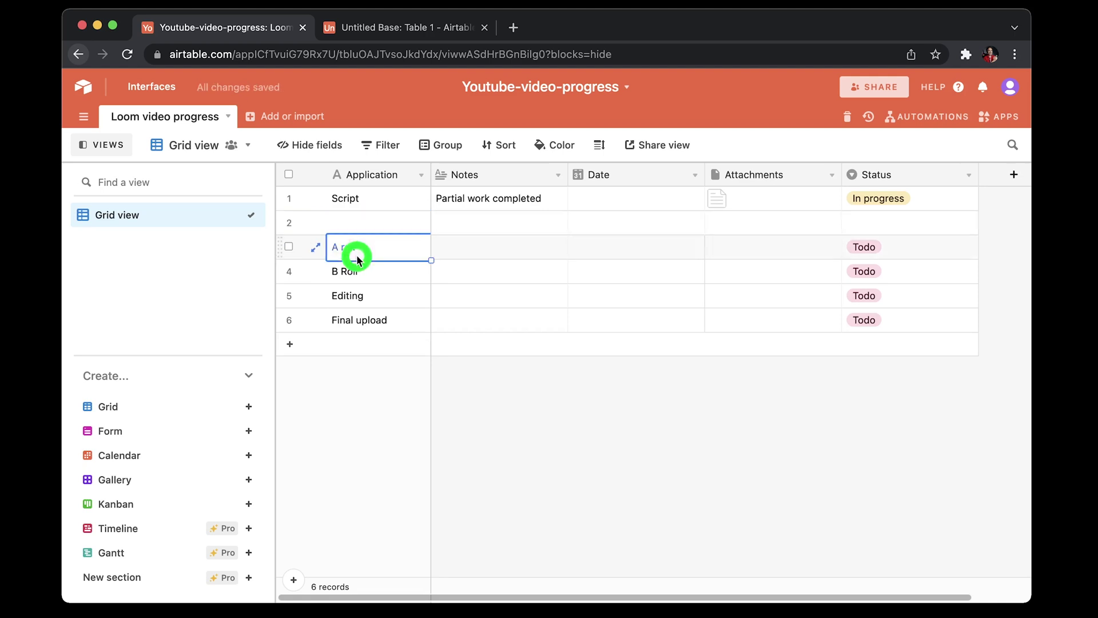
{"action": "right_click", "coordinate": [292, 247]}
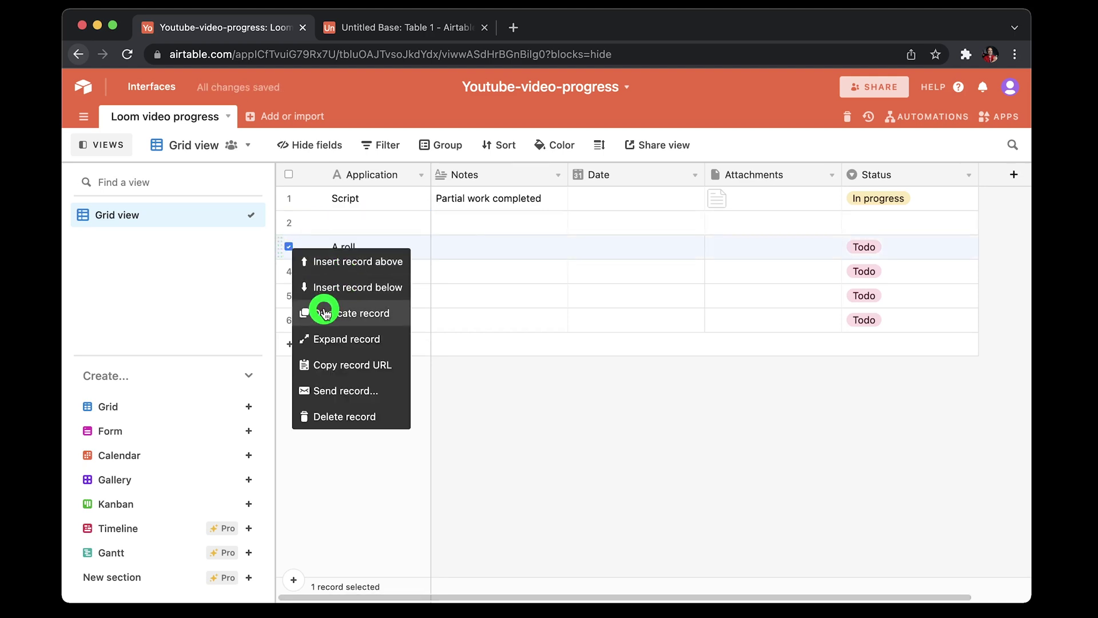
{"action": "left_click", "coordinate": [341, 313]}
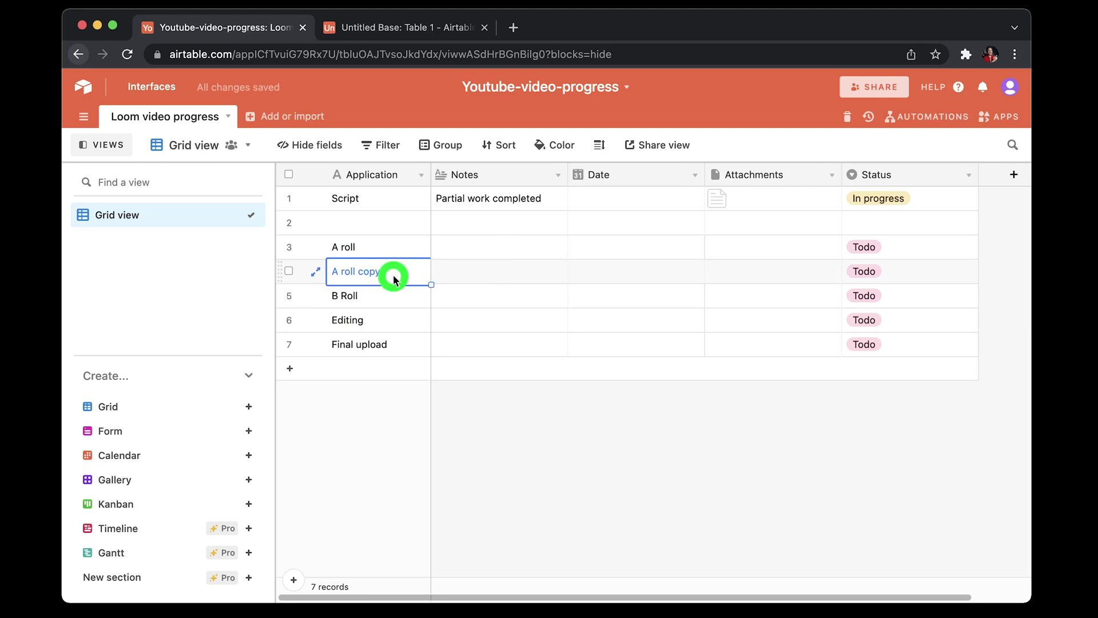
{"action": "left_click", "coordinate": [283, 119]}
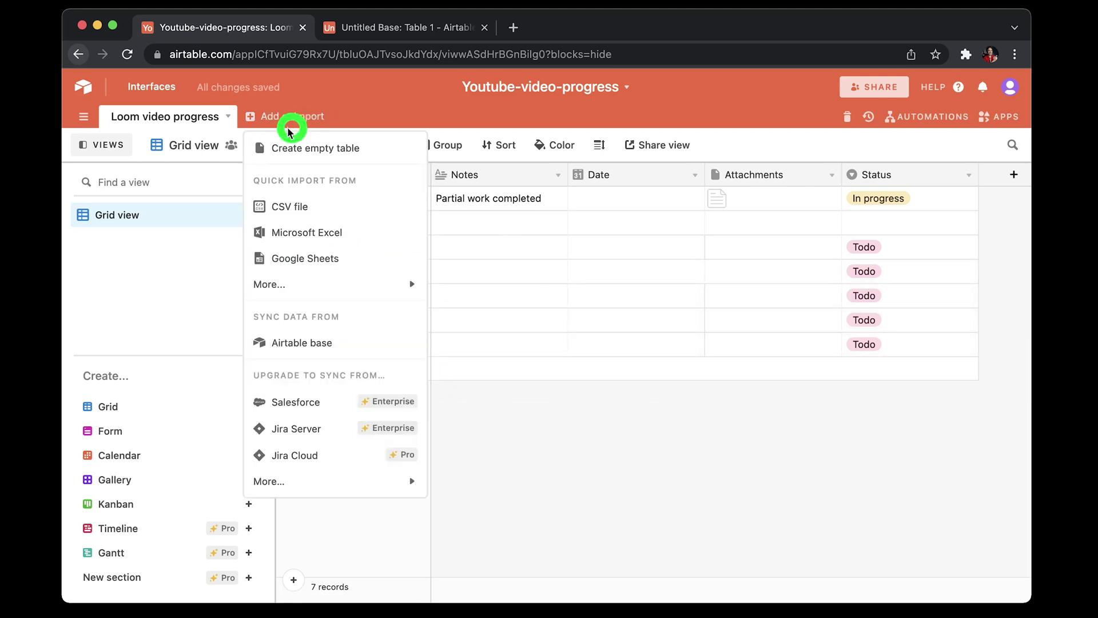
{"action": "mouse_move", "coordinate": [318, 297]}
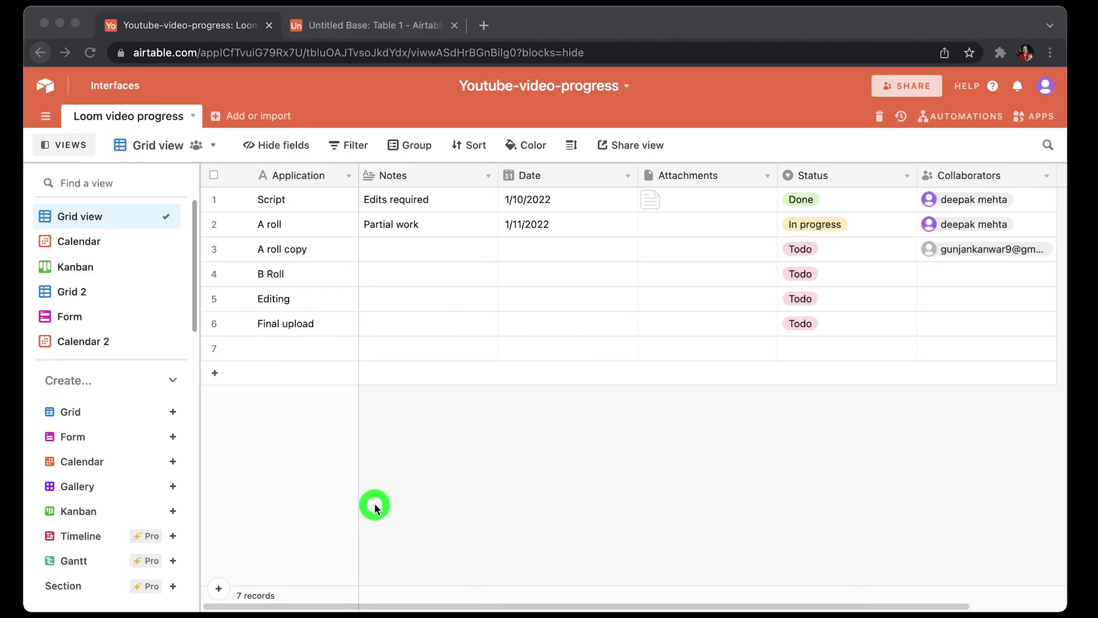
{"action": "left_click", "coordinate": [91, 242]}
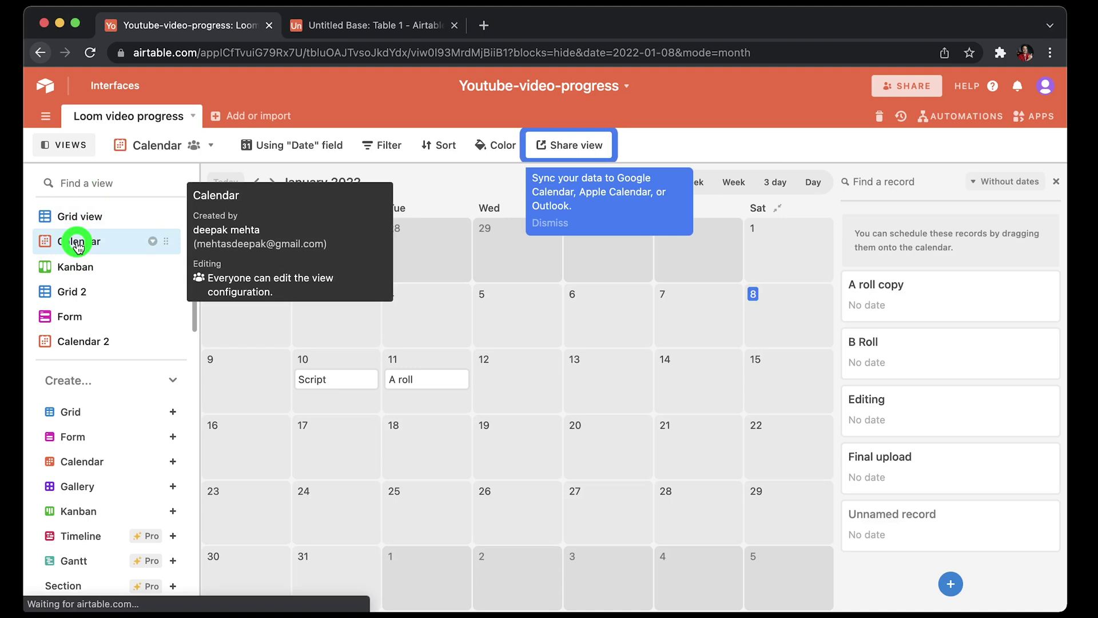
{"action": "left_click", "coordinate": [74, 266]}
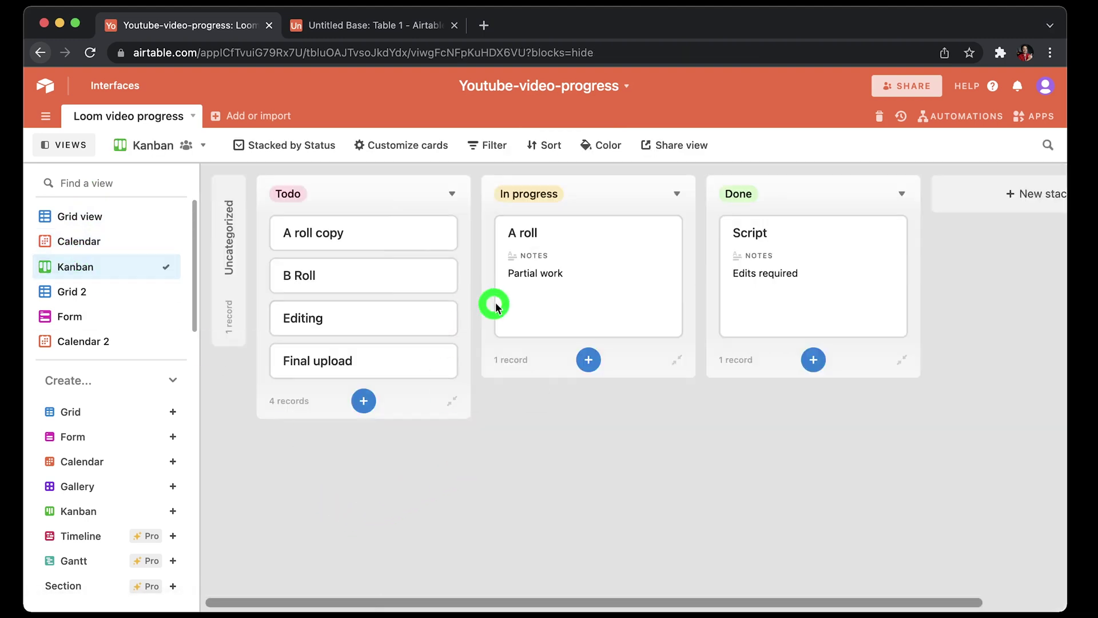
{"action": "left_click", "coordinate": [89, 221]}
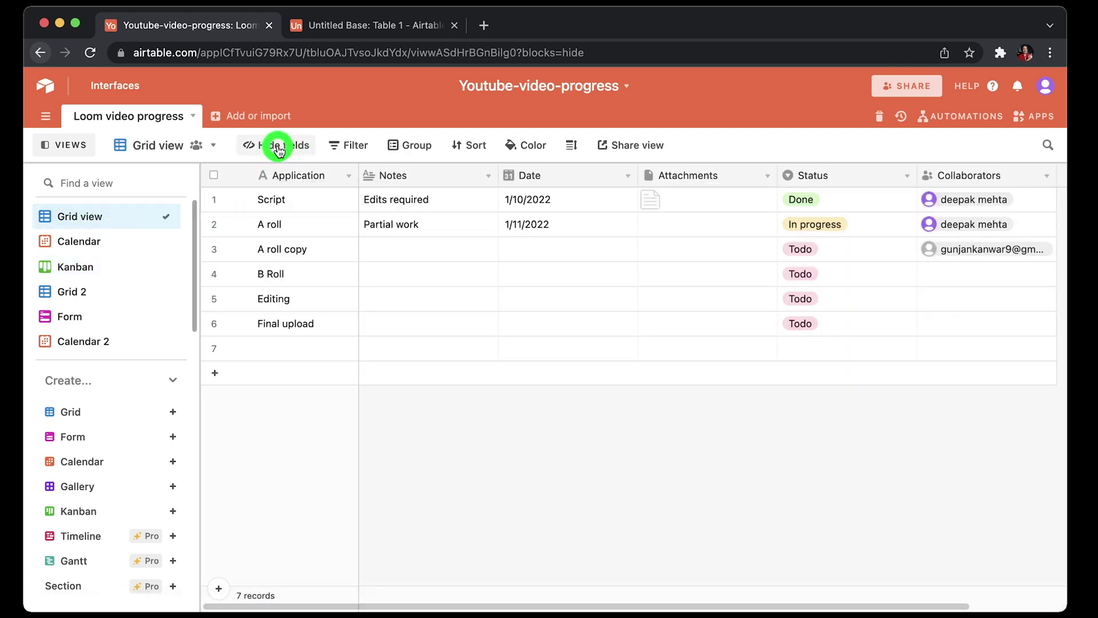
- Review the Hide fields, Filter, Group, Sort and Color options, then open the Grid view's sharing settings
{"action": "left_click", "coordinate": [286, 148]}
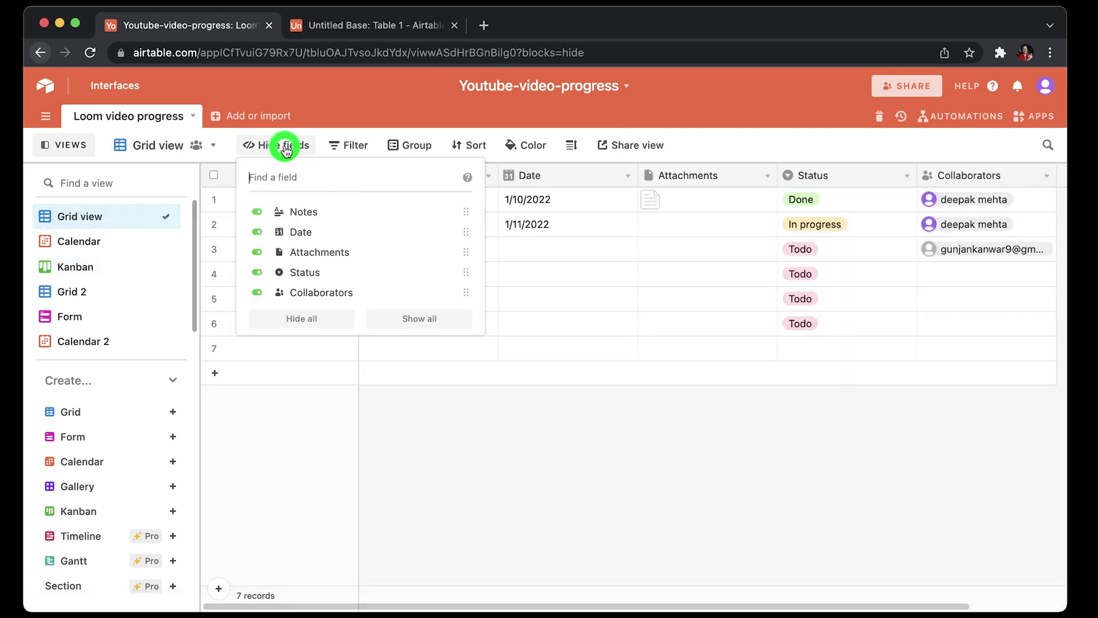
{"action": "left_click", "coordinate": [351, 146]}
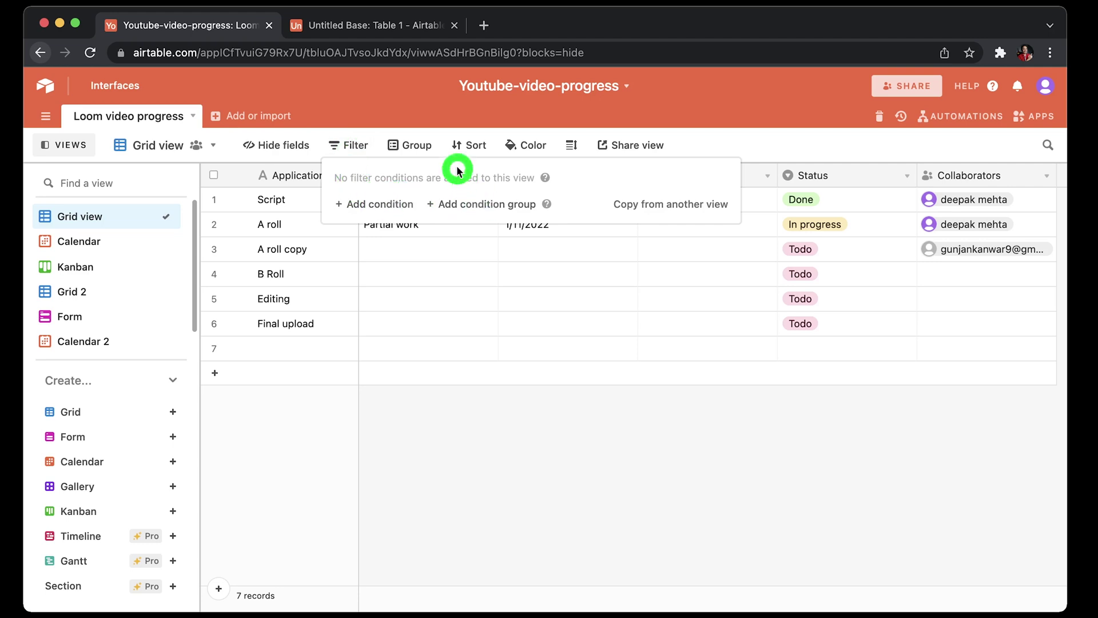
{"action": "left_click", "coordinate": [414, 147]}
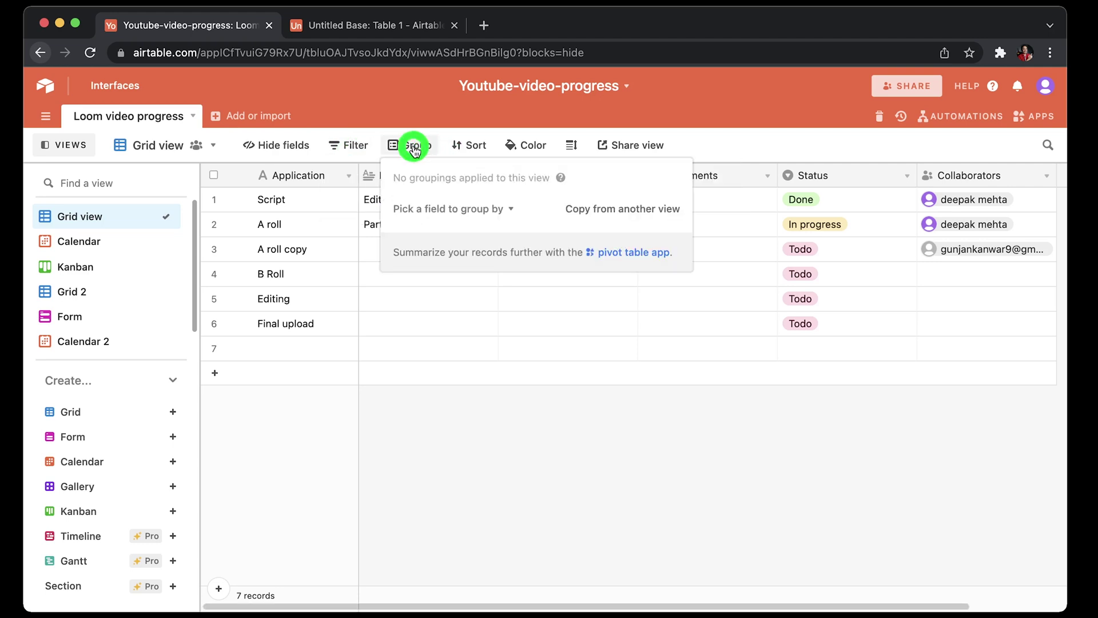
{"action": "left_click", "coordinate": [458, 209]}
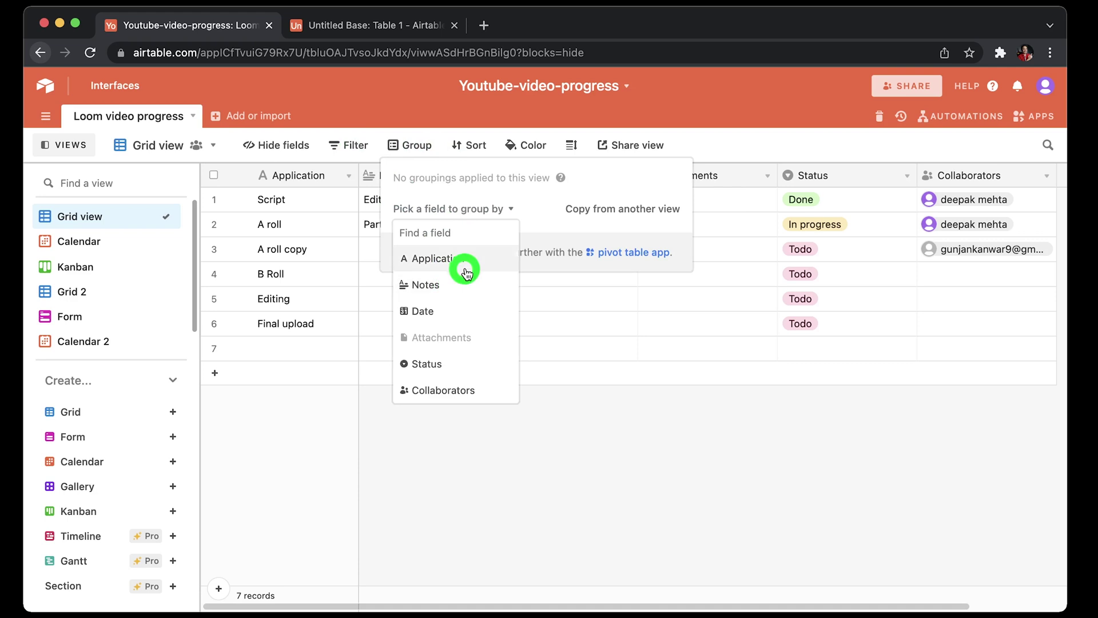
{"action": "left_click", "coordinate": [468, 150]}
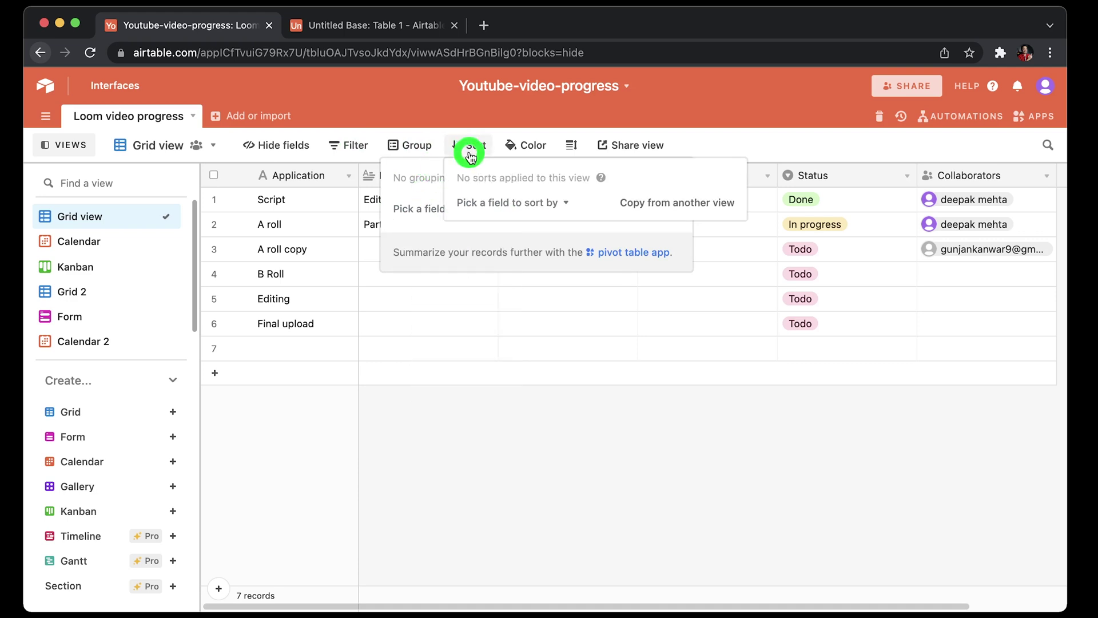
{"action": "left_click", "coordinate": [518, 150]}
{"action": "left_click", "coordinate": [645, 152]}
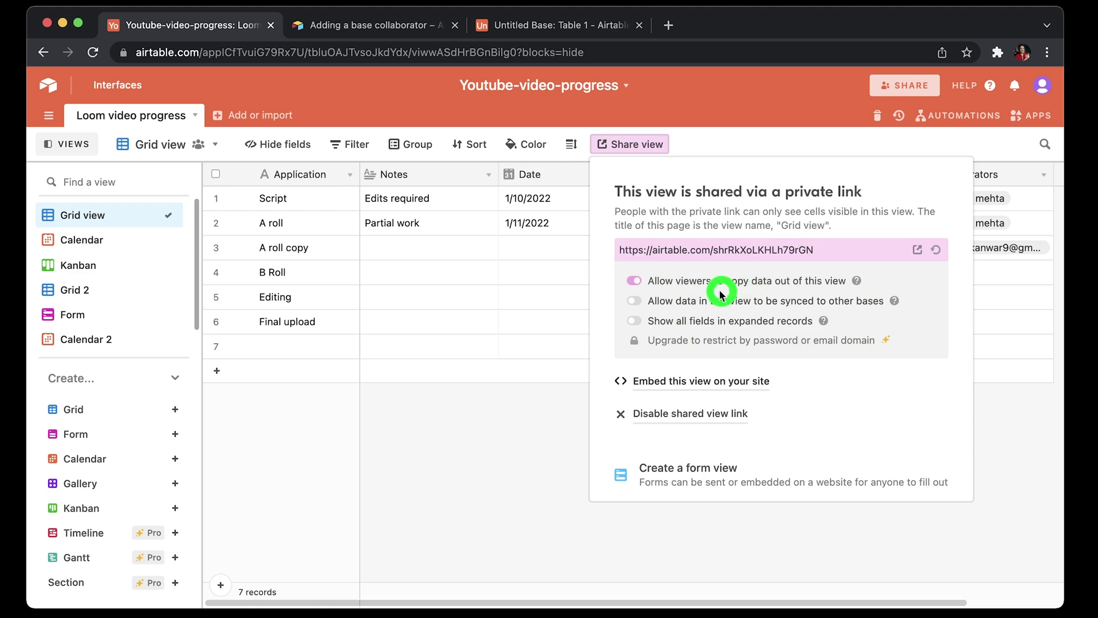
- Turn off viewer data copying, open the embed code page, and return to the base tab
{"action": "left_click", "coordinate": [633, 281]}
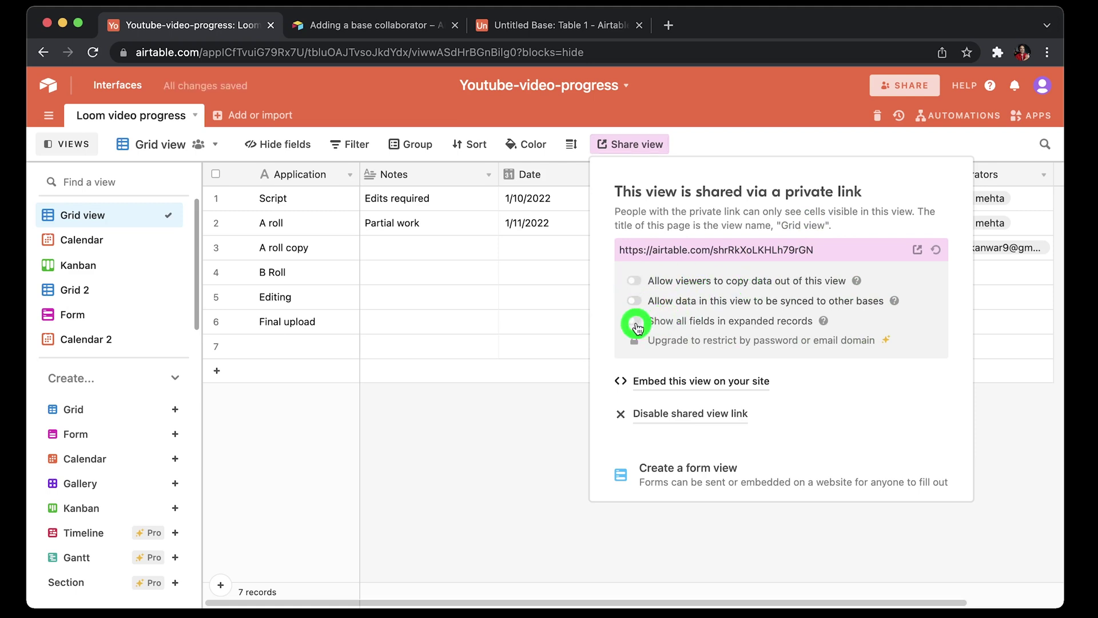
{"action": "left_click", "coordinate": [678, 381]}
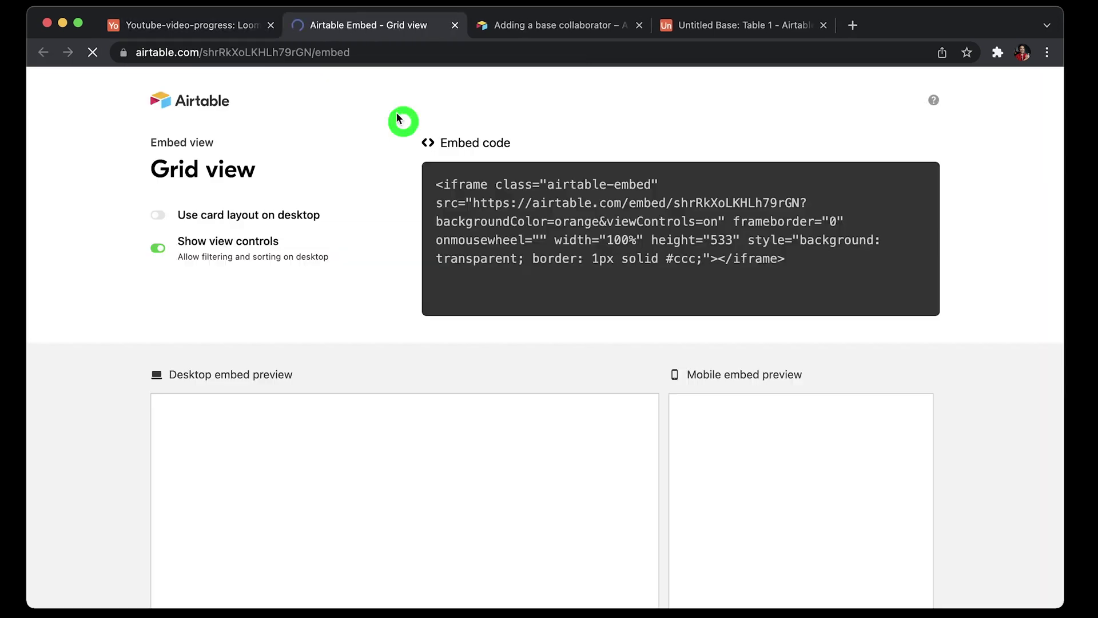
{"action": "left_click", "coordinate": [237, 27]}
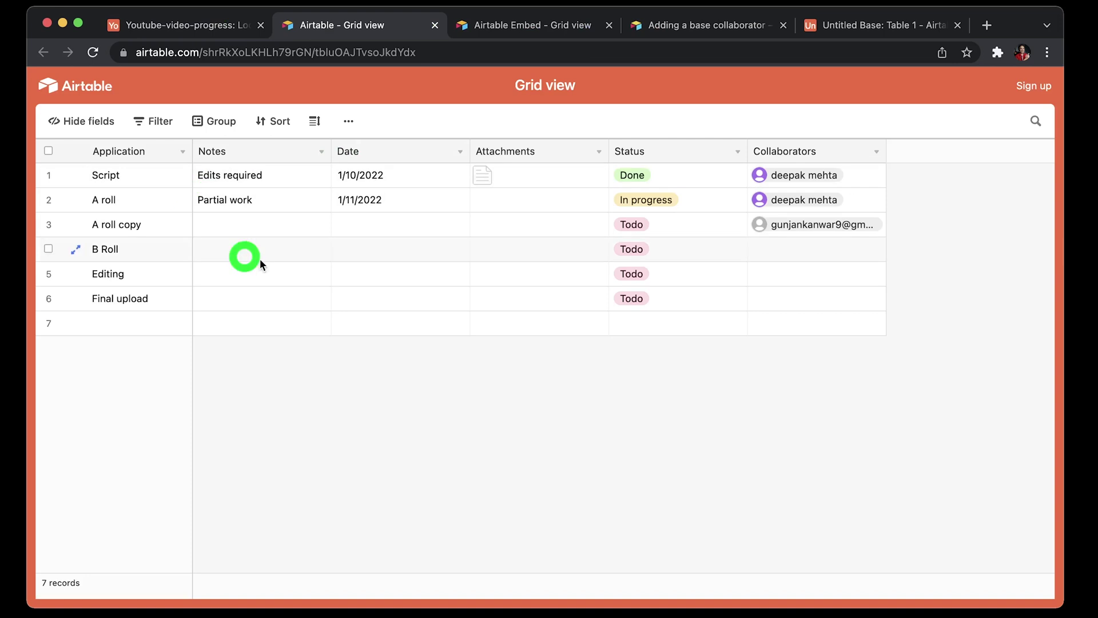
{"action": "left_click", "coordinate": [213, 24]}
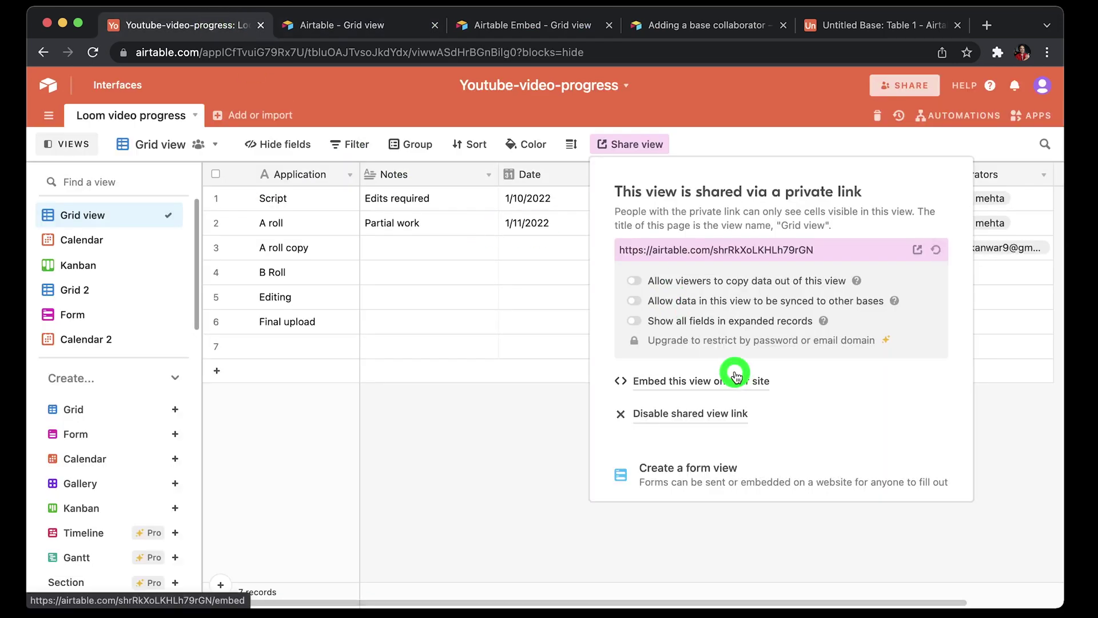
- Look through the suggestions in the Automations panel, then close it
{"action": "left_click", "coordinate": [952, 118]}
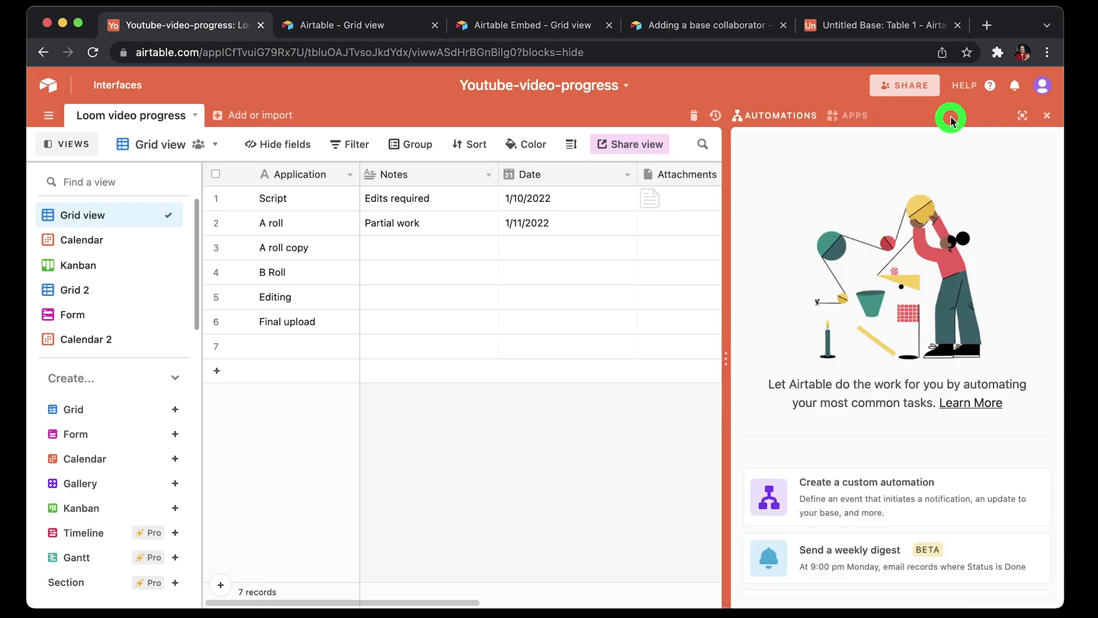
{"action": "scroll", "coordinate": [891, 329], "scroll_direction": "down", "scroll_amount": 2}
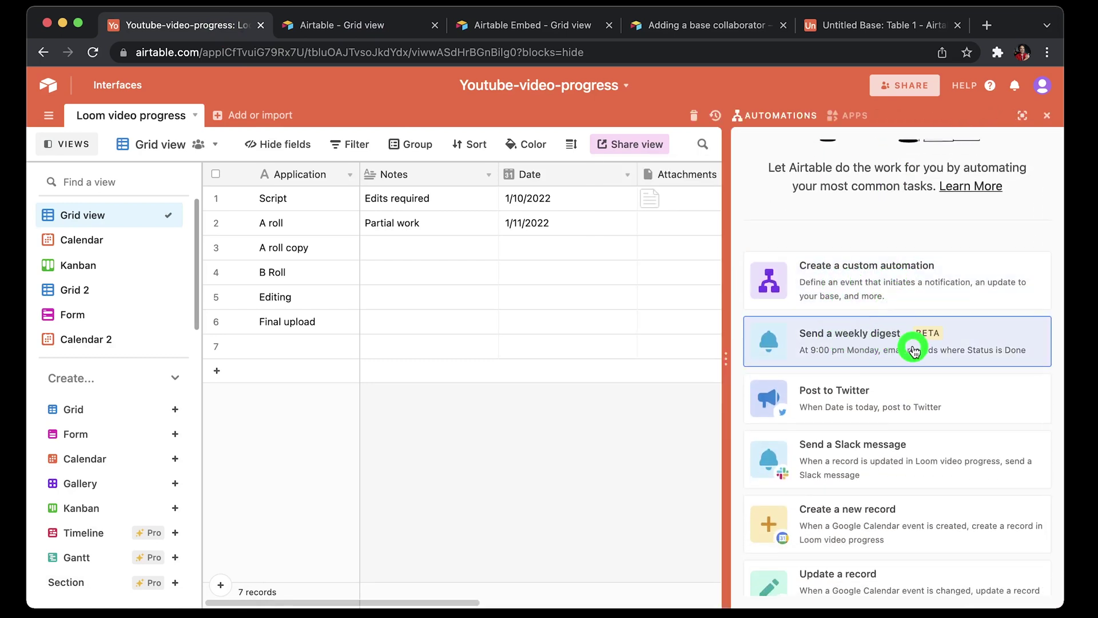
{"action": "scroll", "coordinate": [913, 346], "scroll_direction": "down", "scroll_amount": 1}
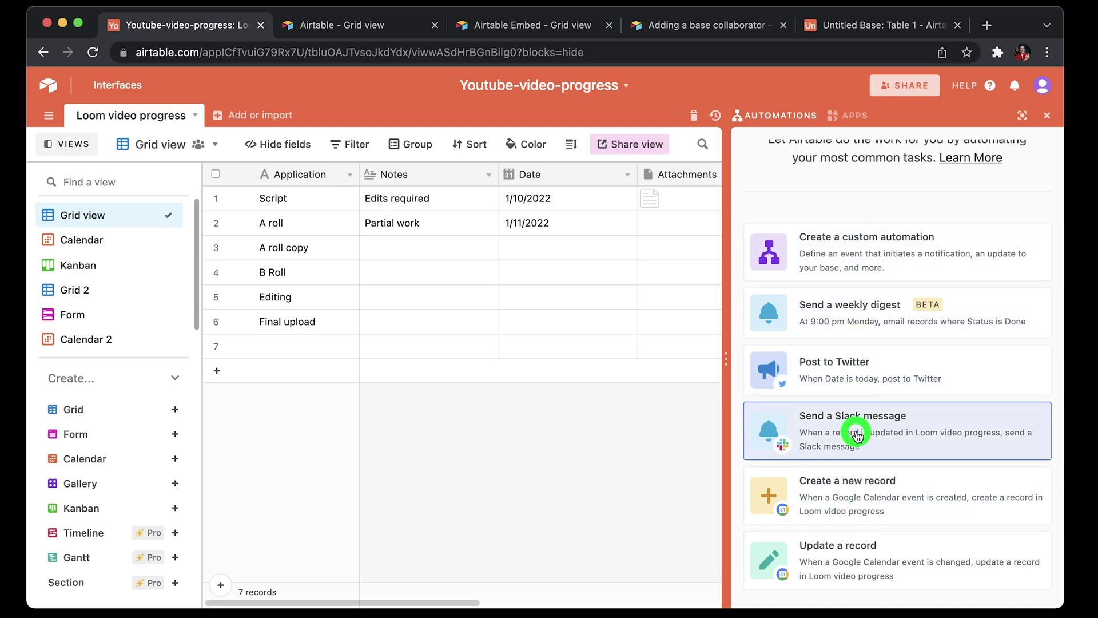
{"action": "left_click", "coordinate": [1048, 115]}
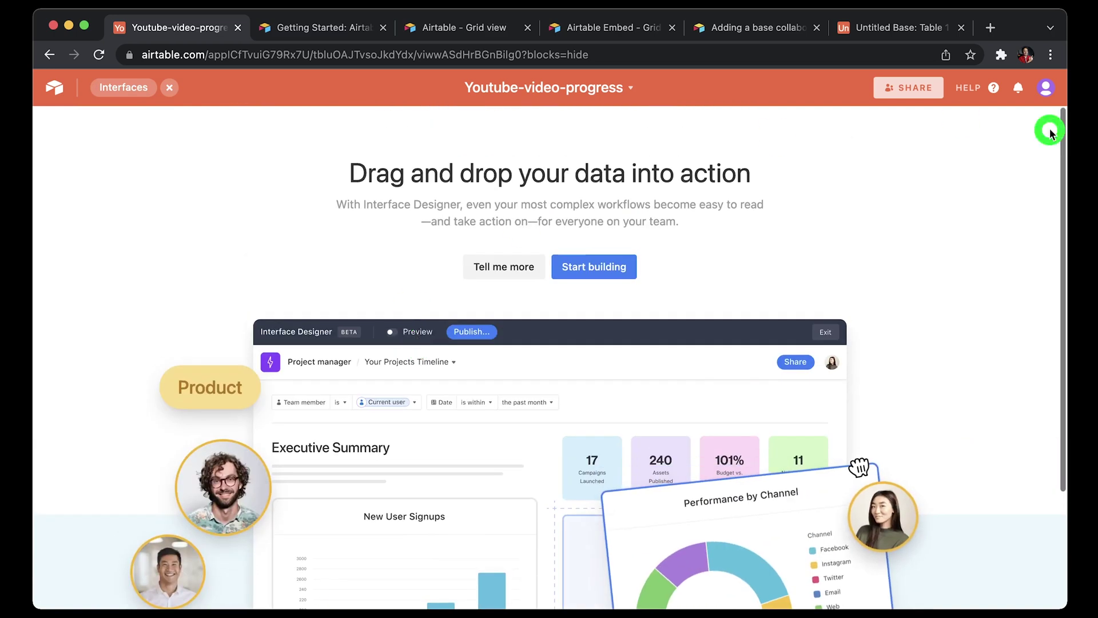
- Scroll down the Interfaces introduction page
{"action": "scroll", "coordinate": [687, 398], "scroll_direction": "down", "scroll_amount": 5}
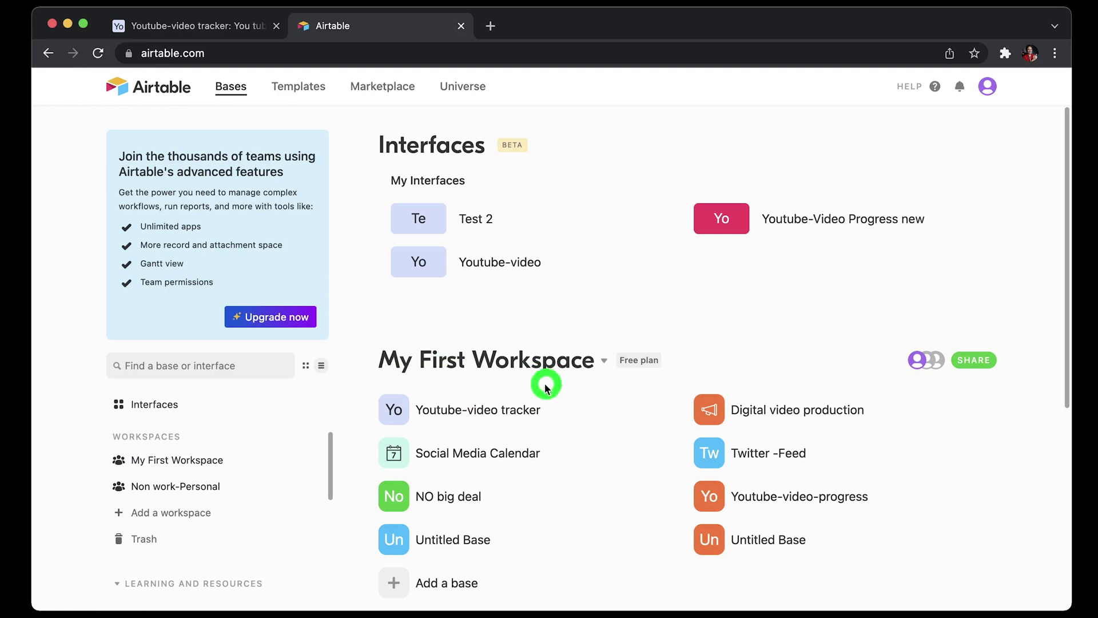
- Open the Youtube-video tracker base and create a new interface named Youtube-roadmap
{"action": "left_click", "coordinate": [489, 417]}
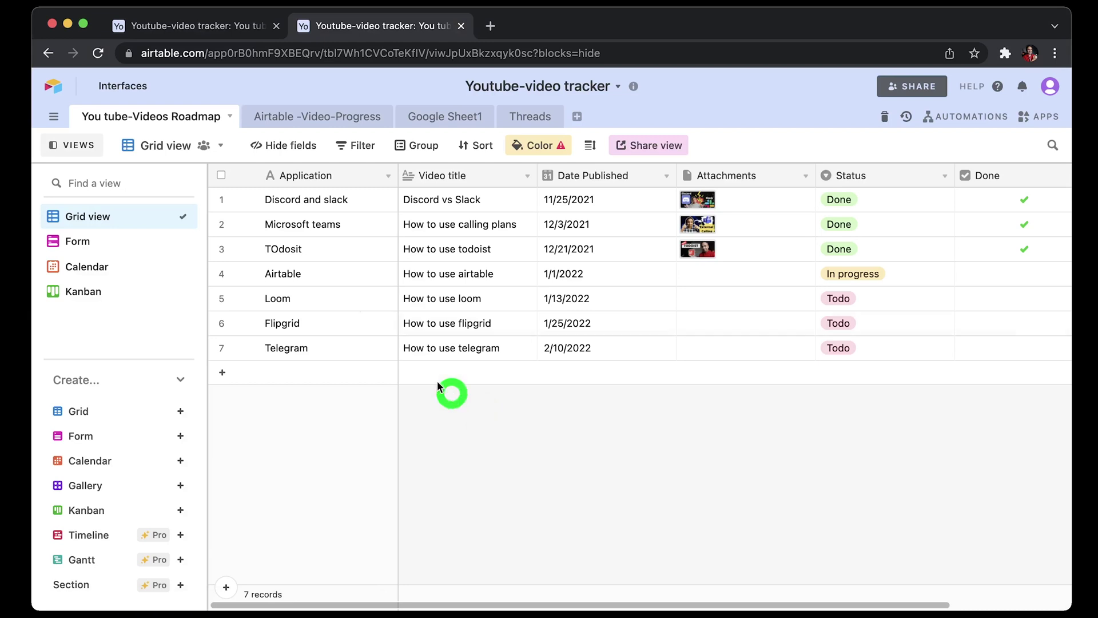
{"action": "left_click", "coordinate": [131, 86]}
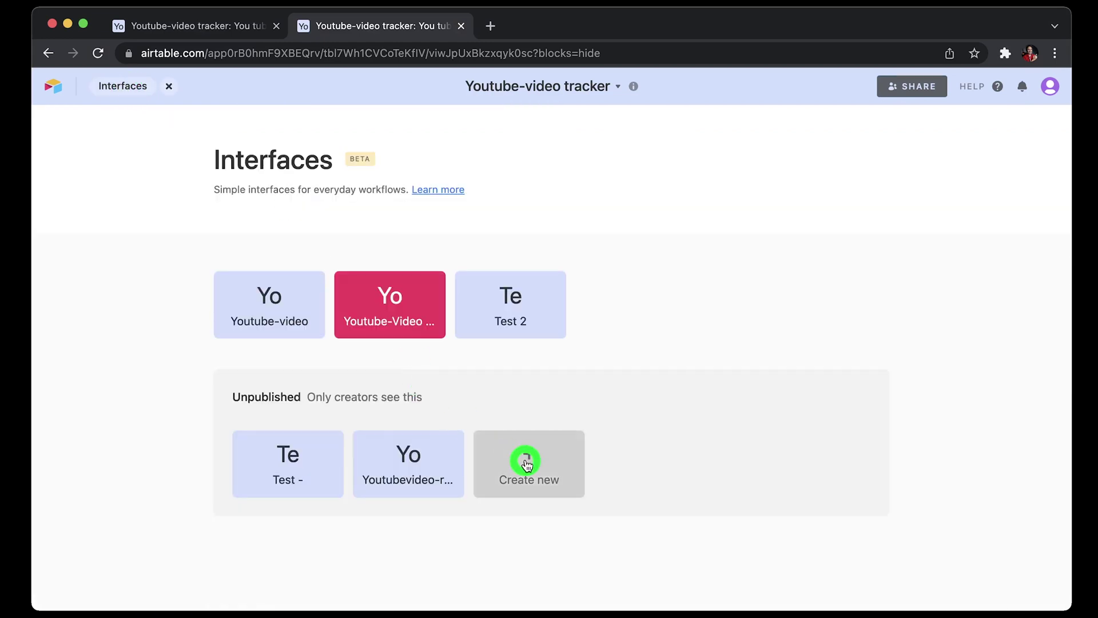
{"action": "left_click", "coordinate": [526, 462]}
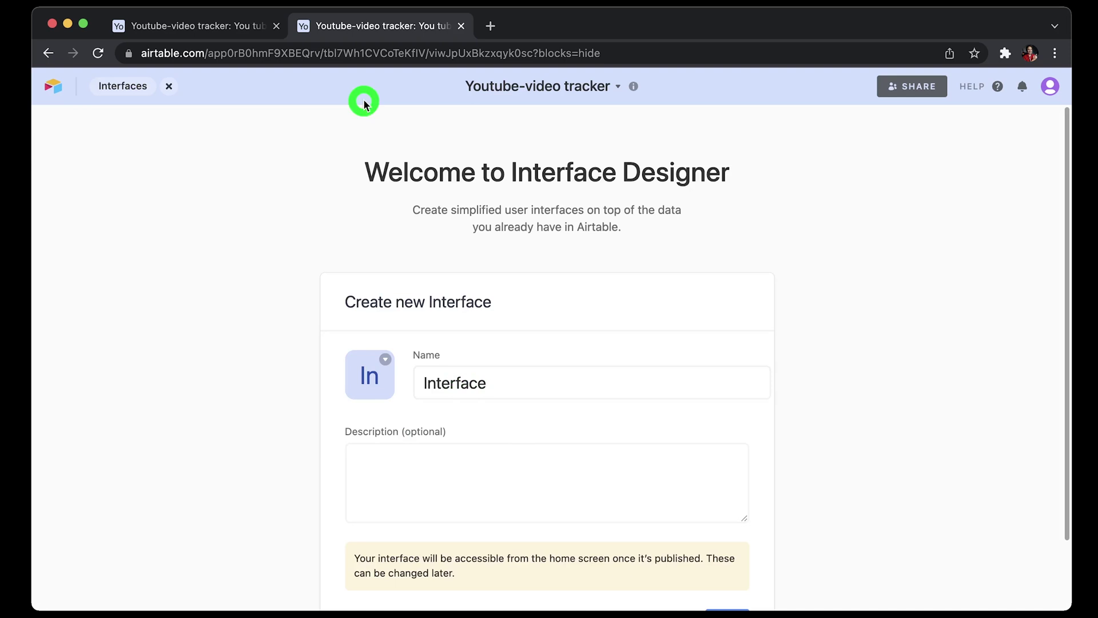
{"action": "left_click", "coordinate": [203, 25]}
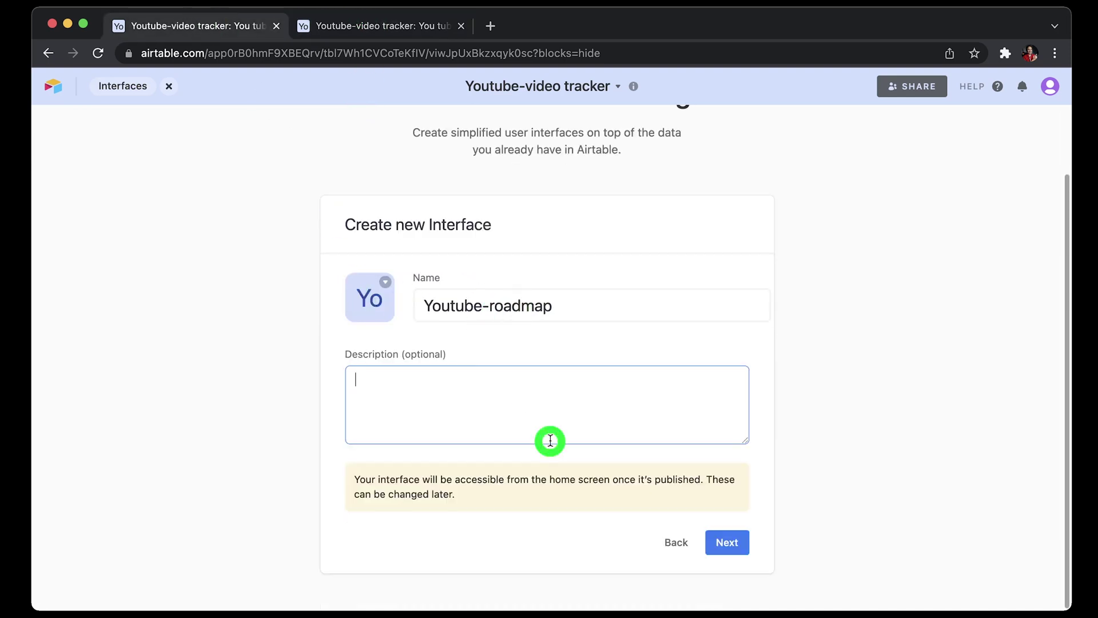
{"action": "left_click", "coordinate": [728, 544]}
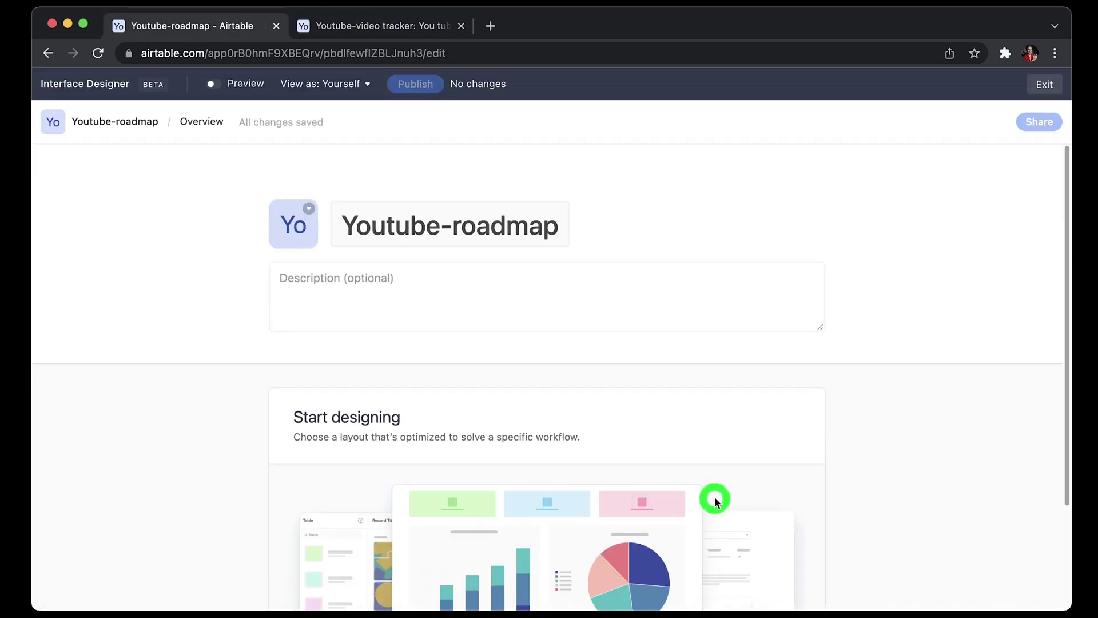
- Preview the Record review, Record summary and Blank layouts, then pick Dashboard
{"action": "scroll", "coordinate": [875, 486], "scroll_direction": "down", "scroll_amount": 3}
{"action": "left_click", "coordinate": [763, 548]}
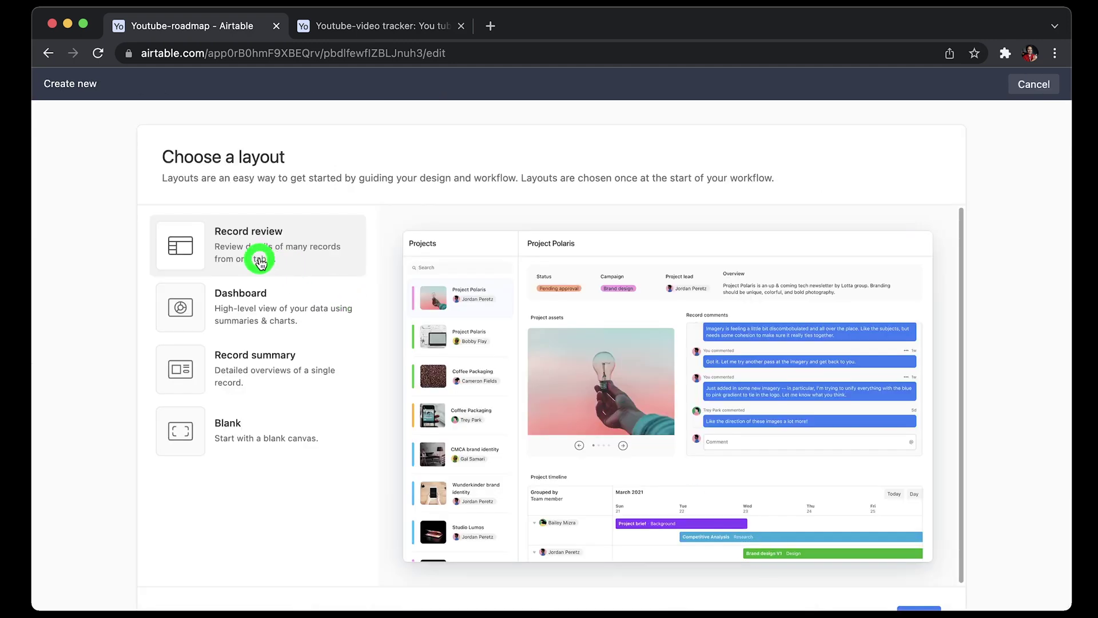
{"action": "left_click", "coordinate": [239, 309]}
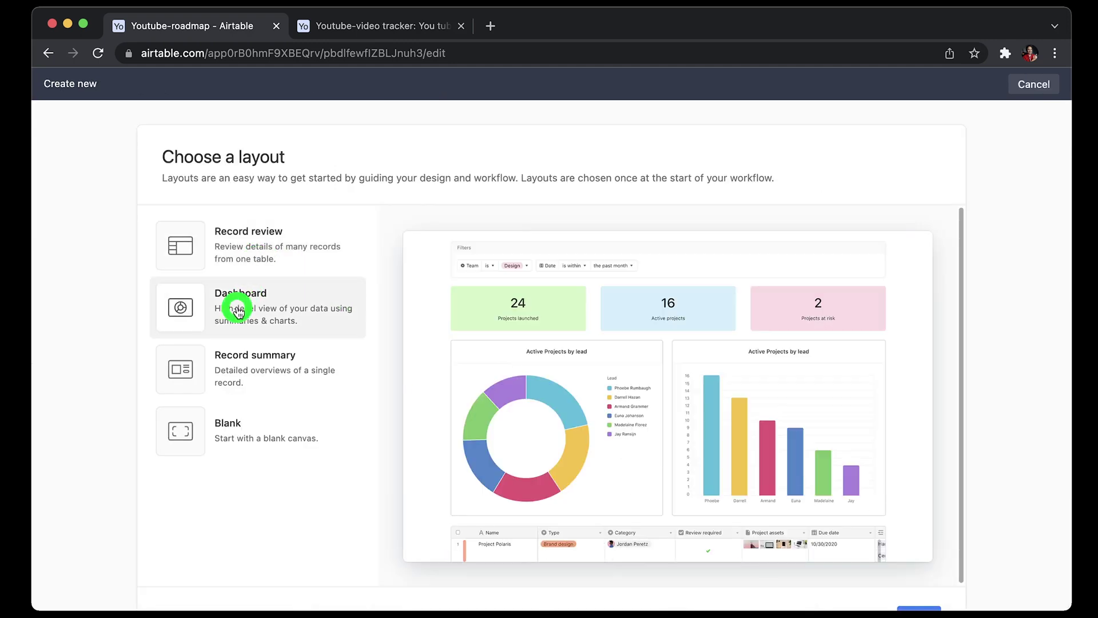
{"action": "left_click", "coordinate": [236, 369]}
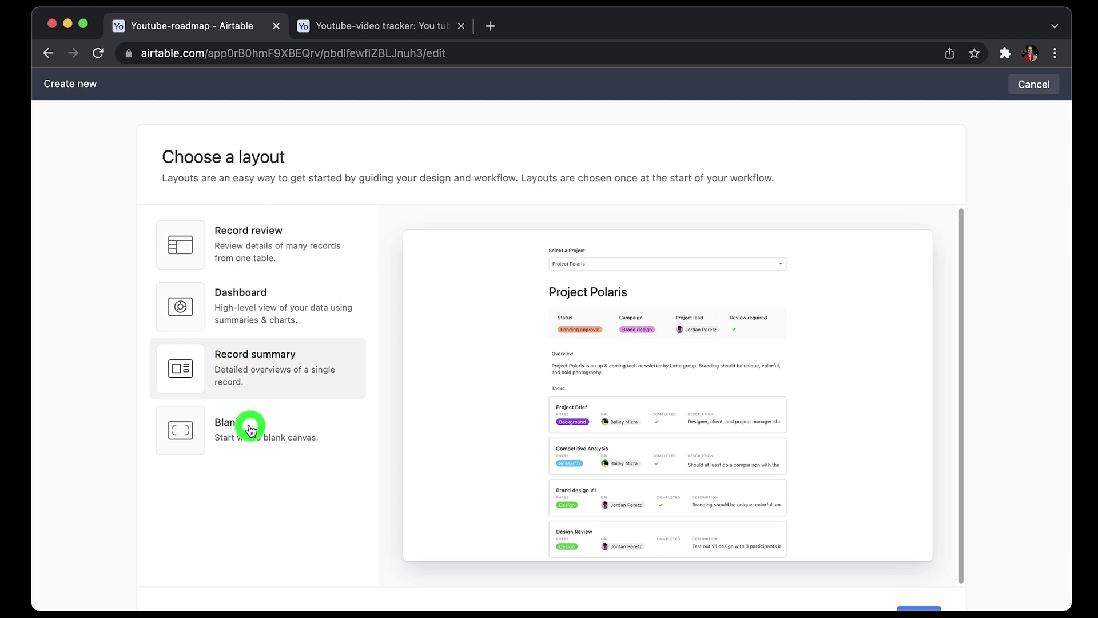
{"action": "left_click", "coordinate": [232, 430]}
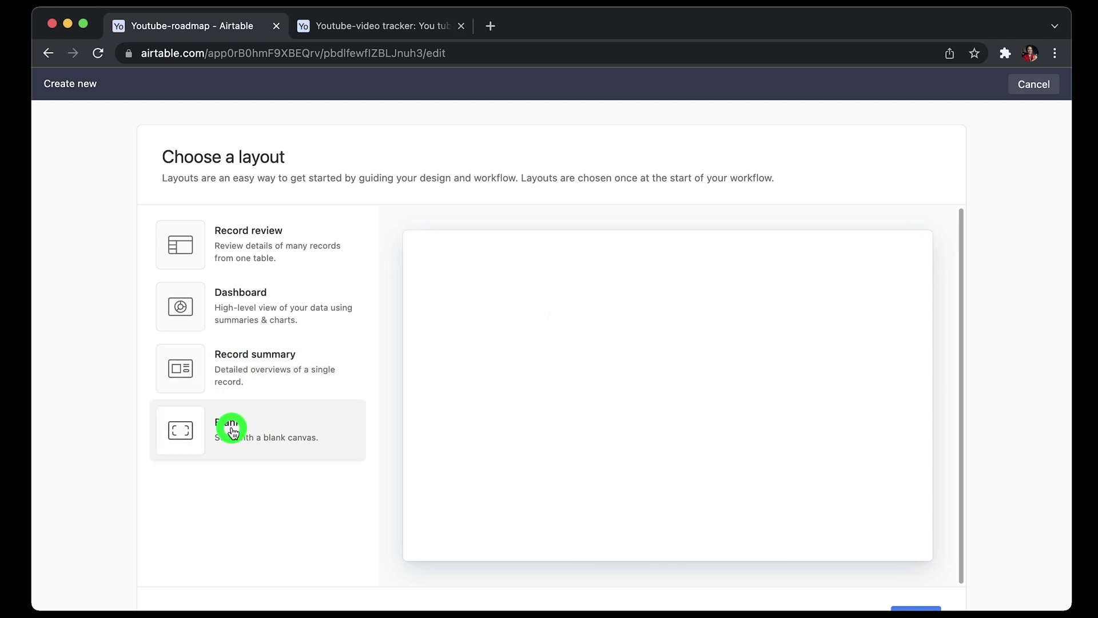
{"action": "left_click", "coordinate": [252, 308]}
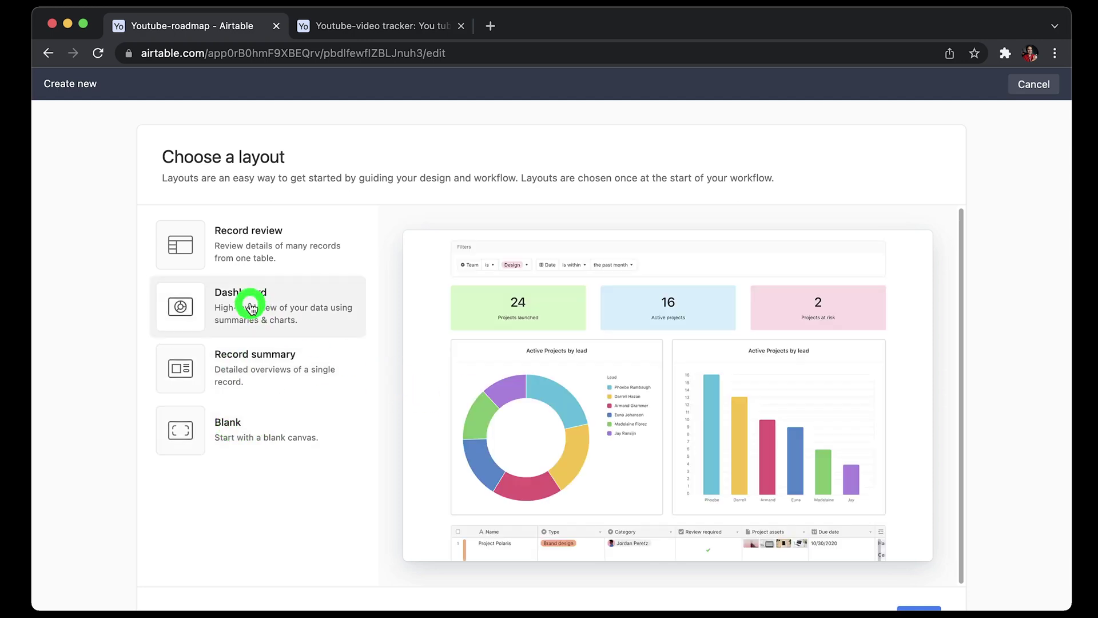
{"action": "scroll", "coordinate": [1031, 451], "scroll_direction": "down", "scroll_amount": 2}
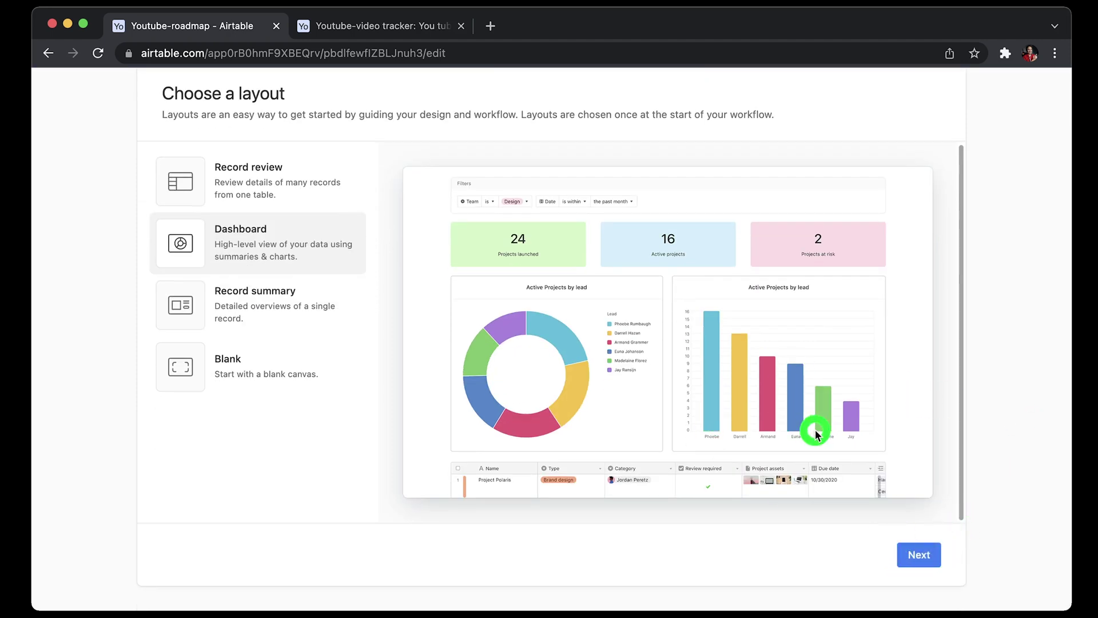
- Connect the dashboard to the You tube-Videos Roadmap table
{"action": "left_click", "coordinate": [919, 555]}
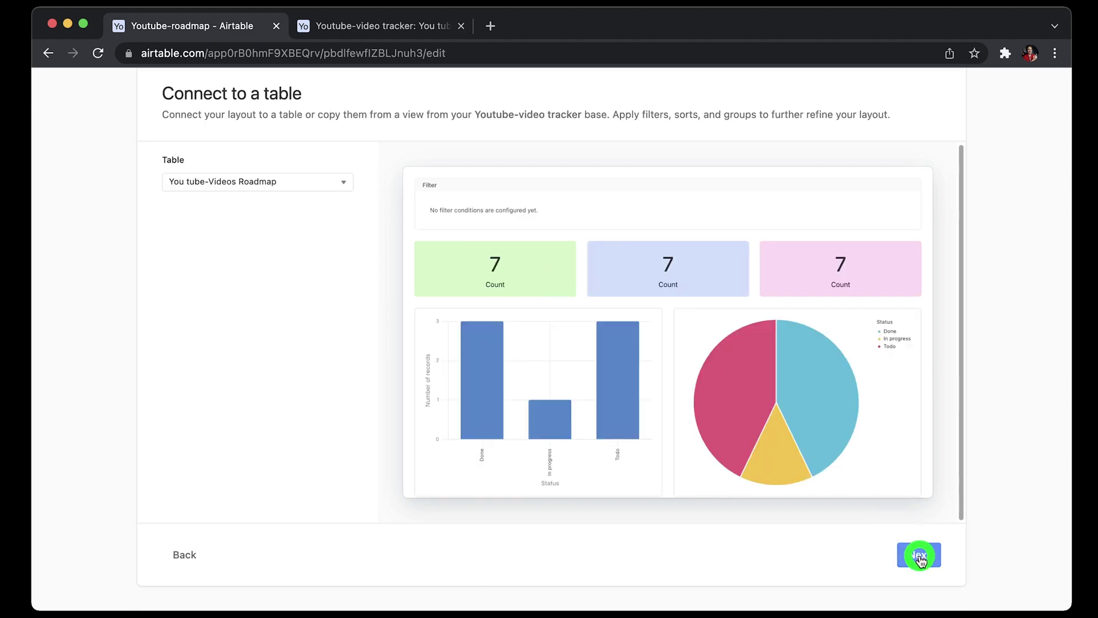
{"action": "left_click", "coordinate": [267, 181]}
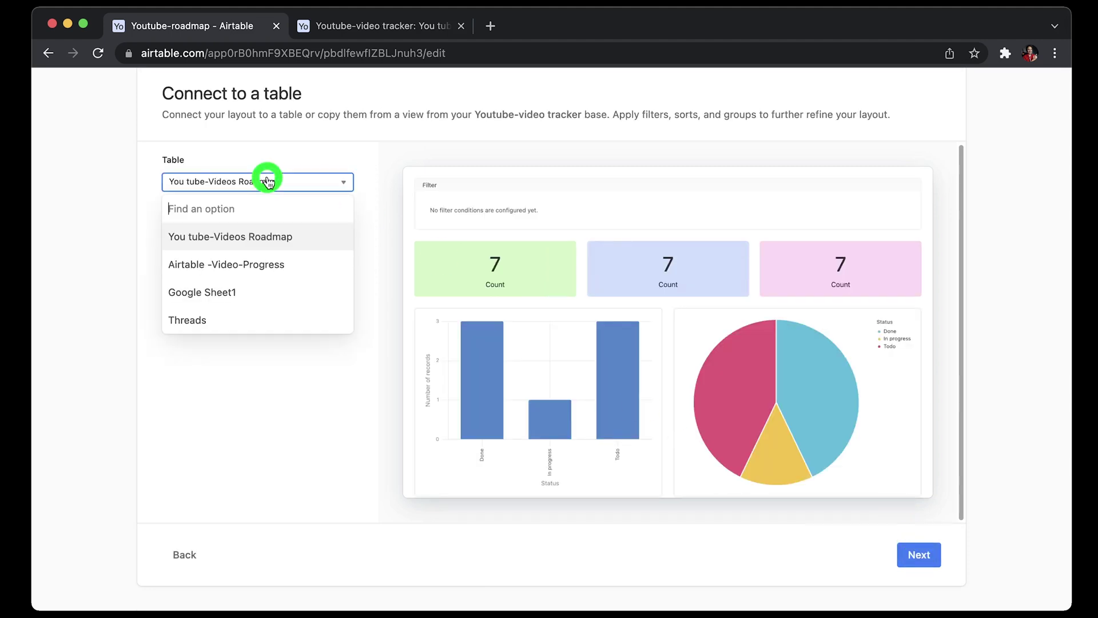
{"action": "left_click", "coordinate": [255, 243]}
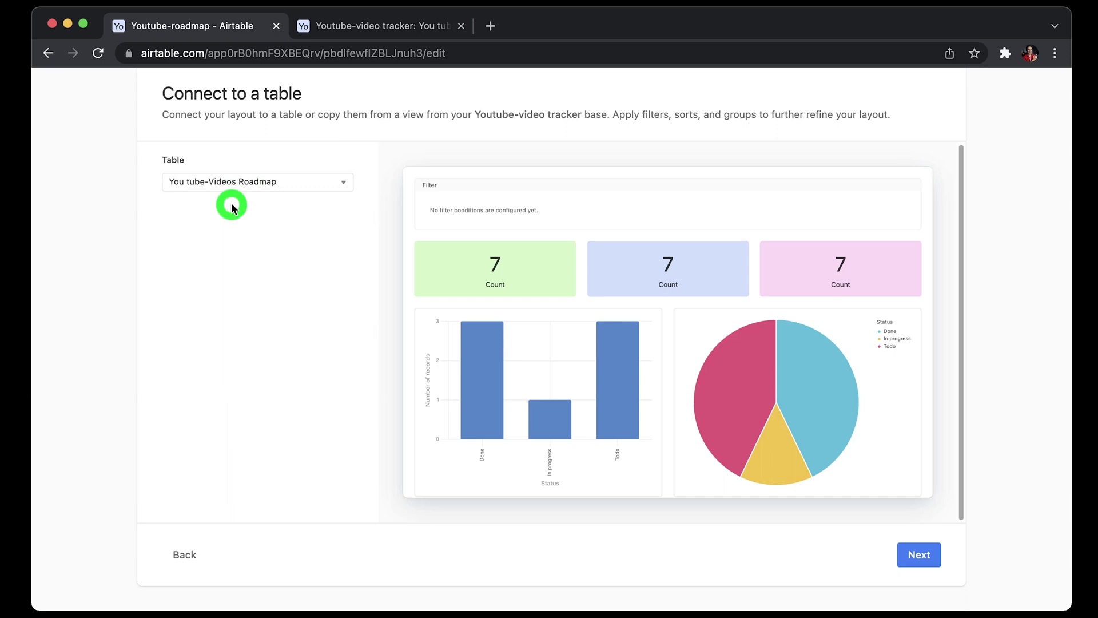
{"action": "left_click", "coordinate": [915, 558]}
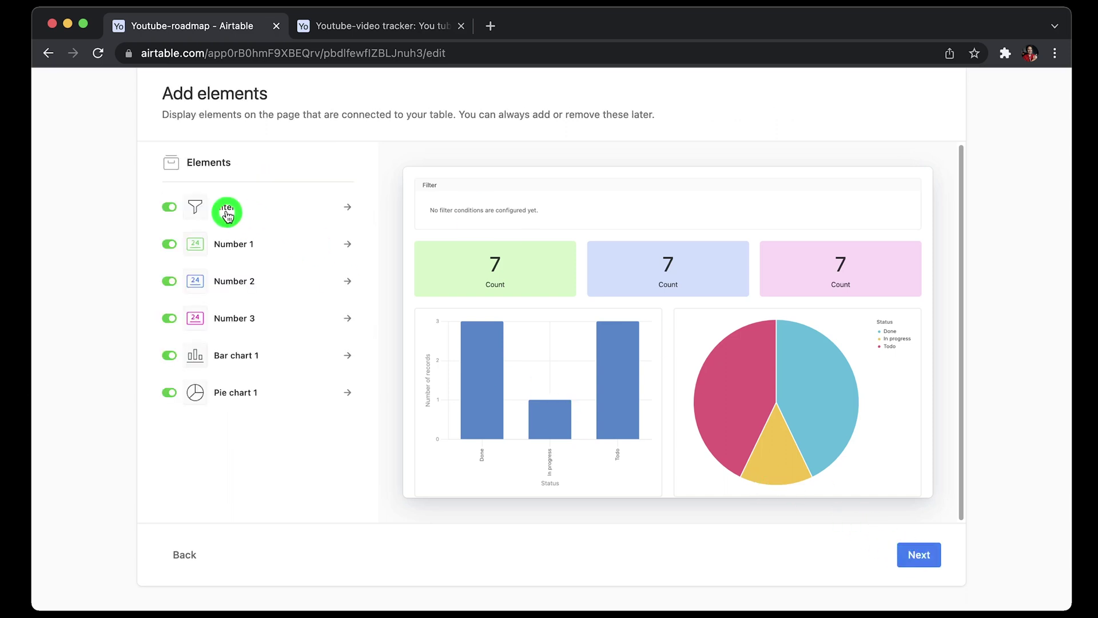
- Check the Filter element's conditions and remove the Number 2 and Number 3 counts
{"action": "left_click", "coordinate": [200, 208]}
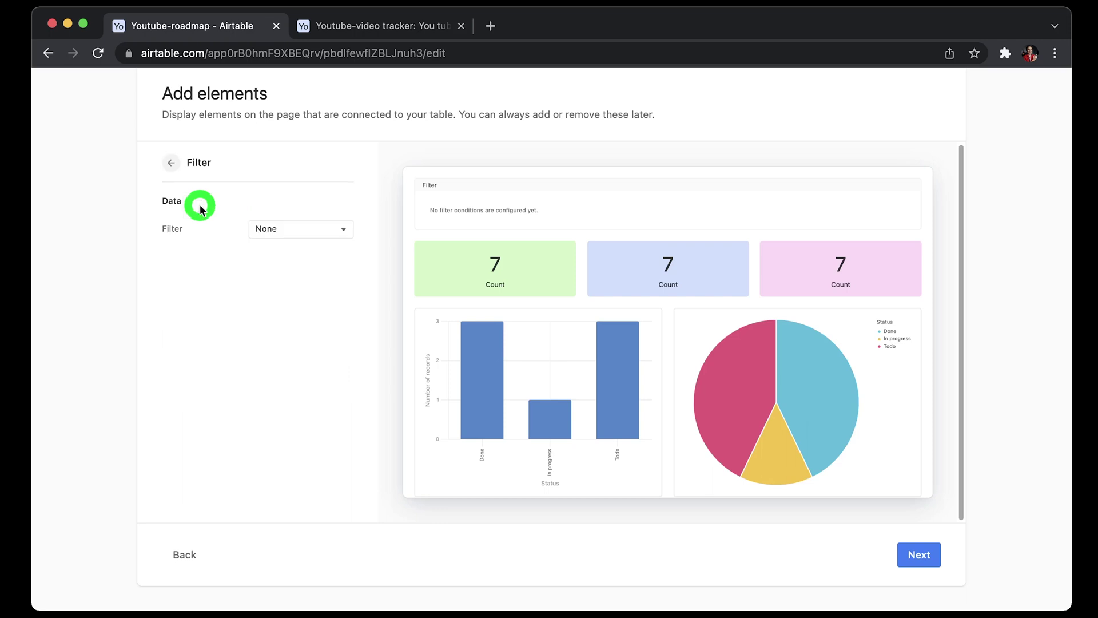
{"action": "left_click", "coordinate": [296, 229]}
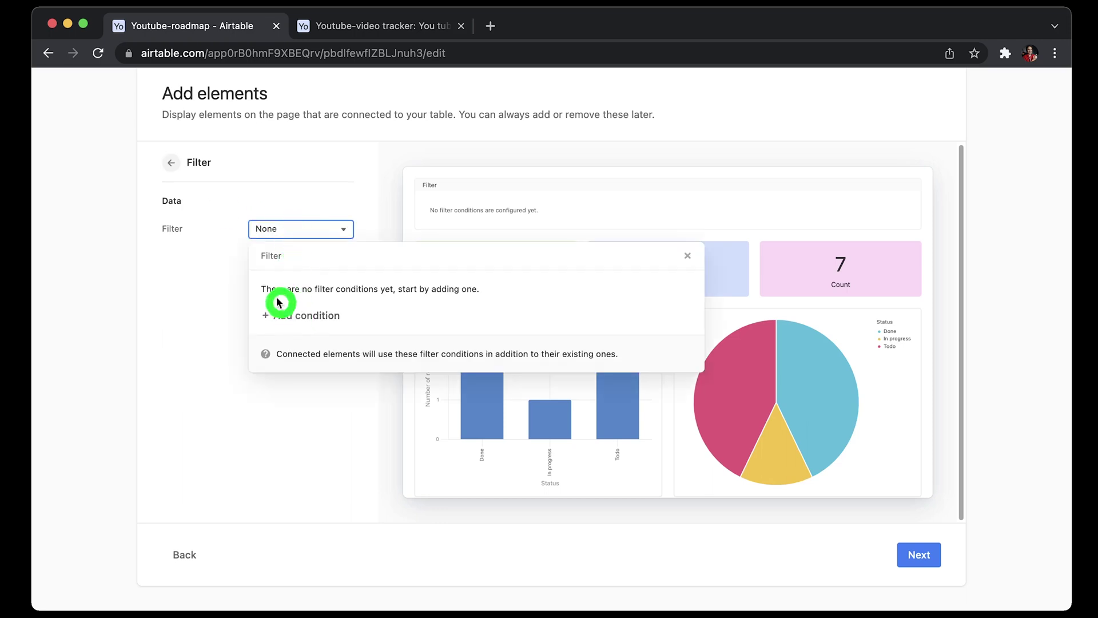
{"action": "left_click", "coordinate": [172, 163]}
{"action": "left_click", "coordinate": [172, 164]}
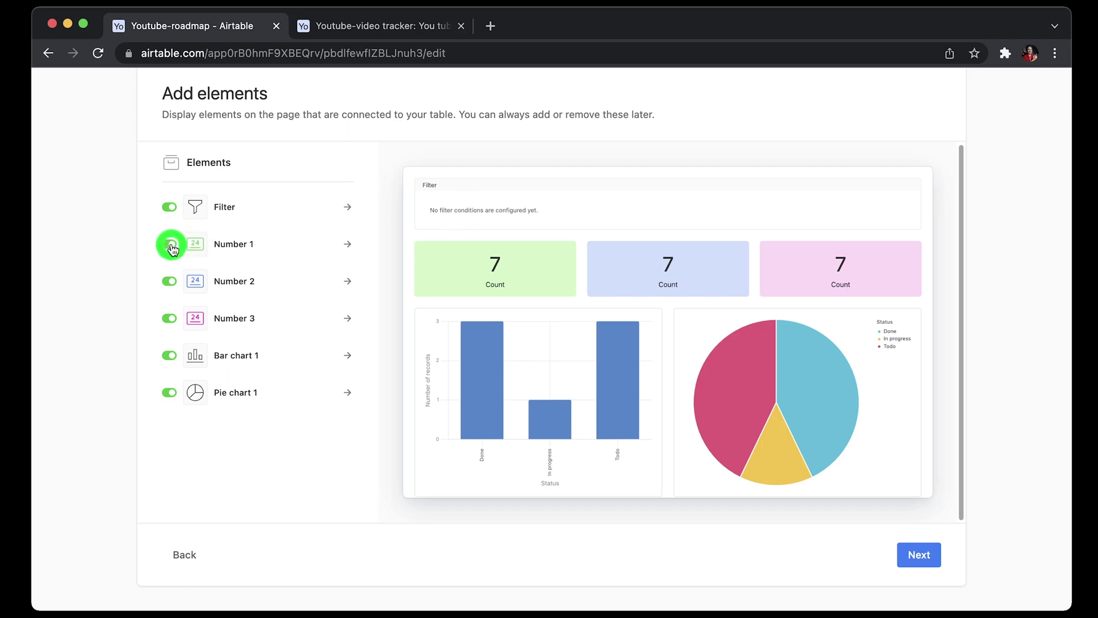
{"action": "left_click", "coordinate": [168, 281]}
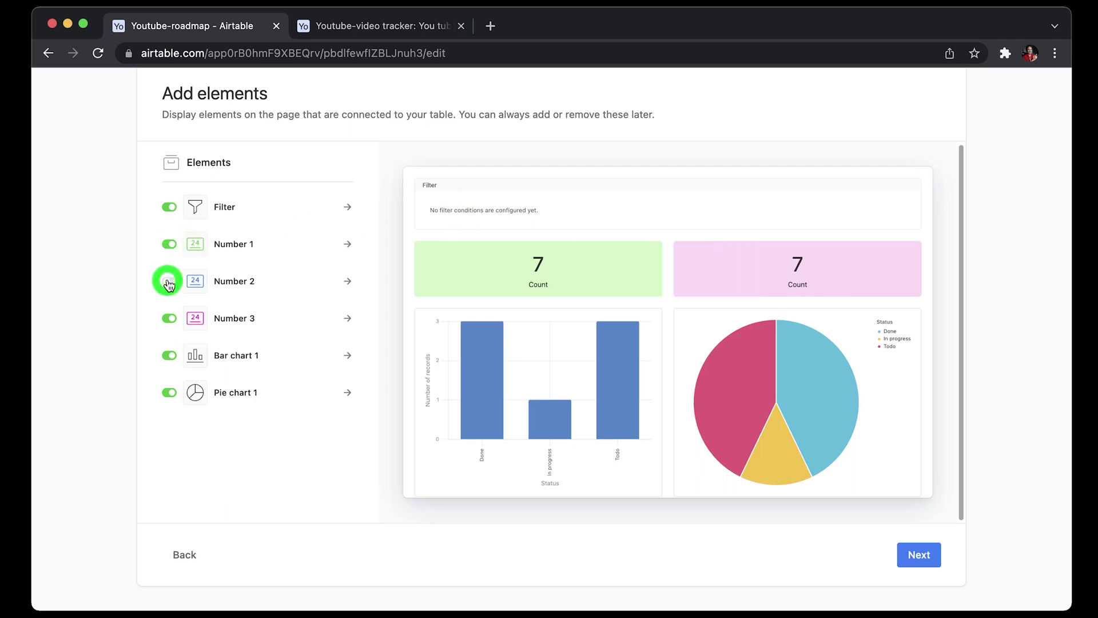
{"action": "left_click", "coordinate": [169, 318]}
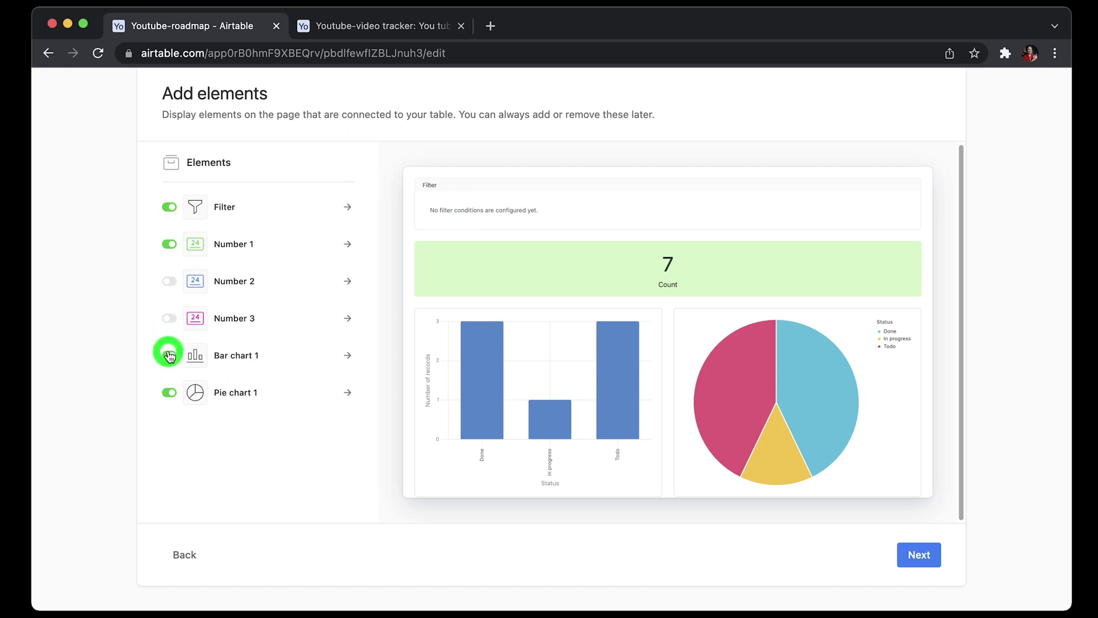
{"action": "left_click", "coordinate": [224, 363]}
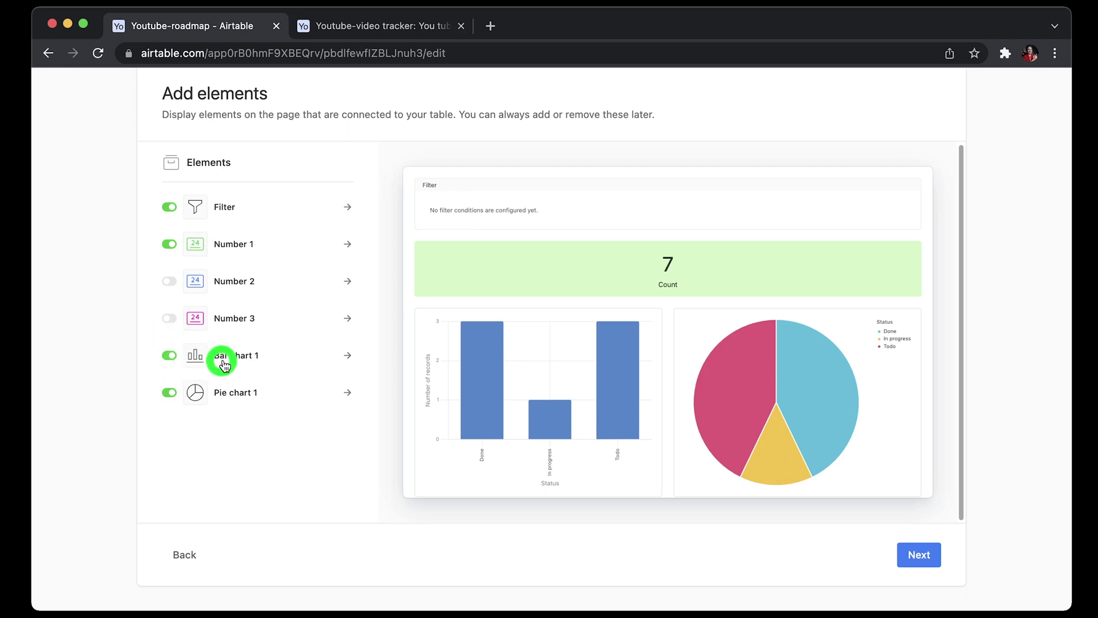
{"action": "left_click", "coordinate": [912, 556]}
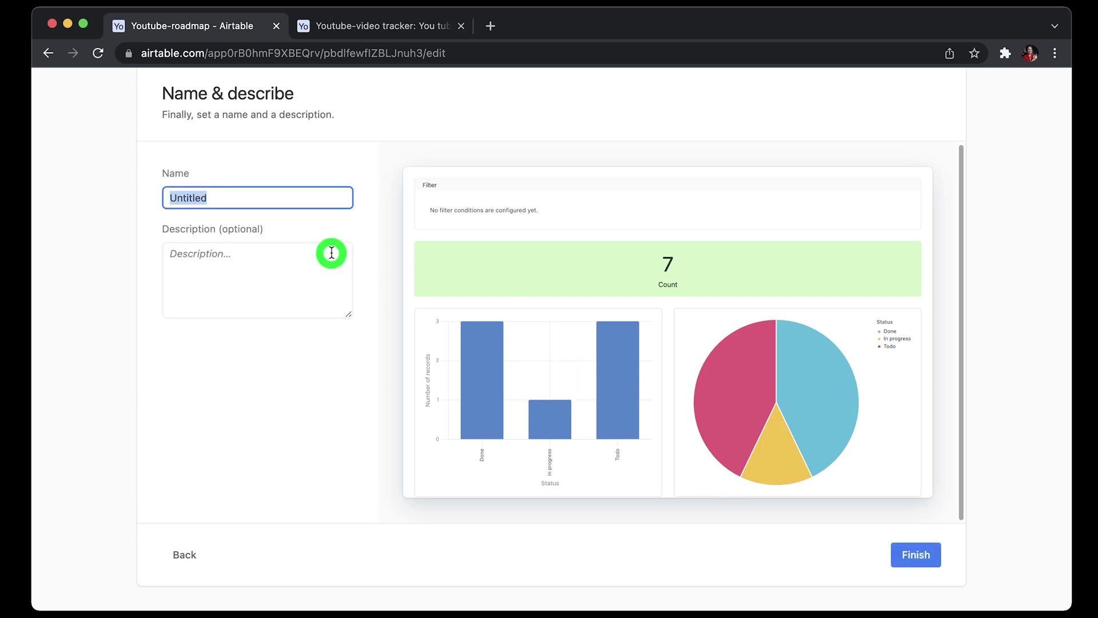
- Rename the new interface page to 'Youtube video' and finish creating it
{"action": "key", "text": "BackSpace"}
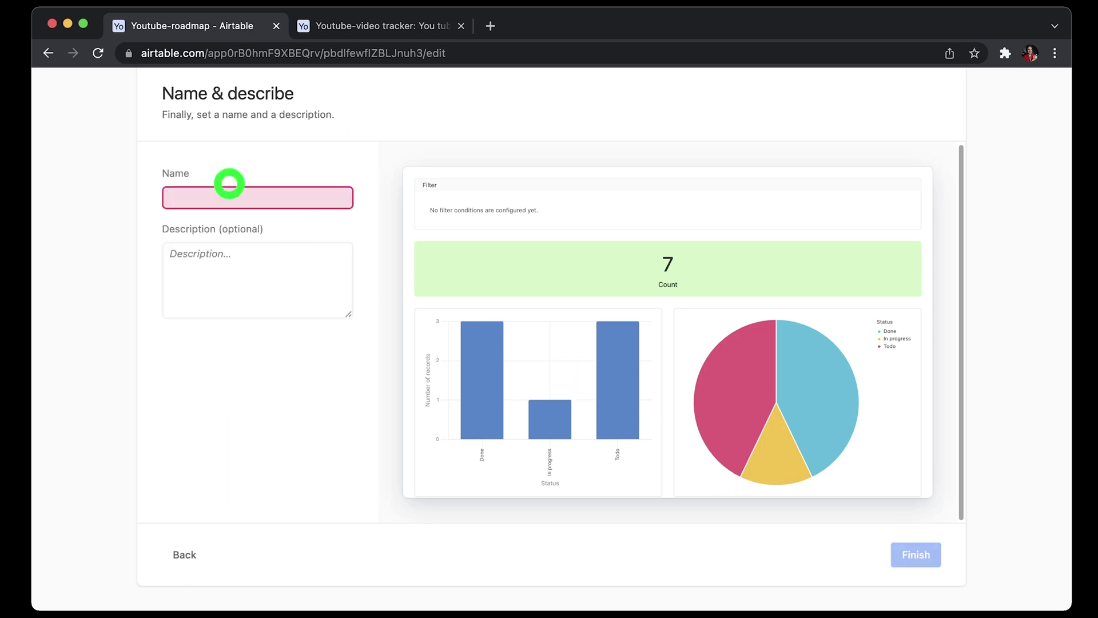
{"action": "type", "text": "Youtube video"}
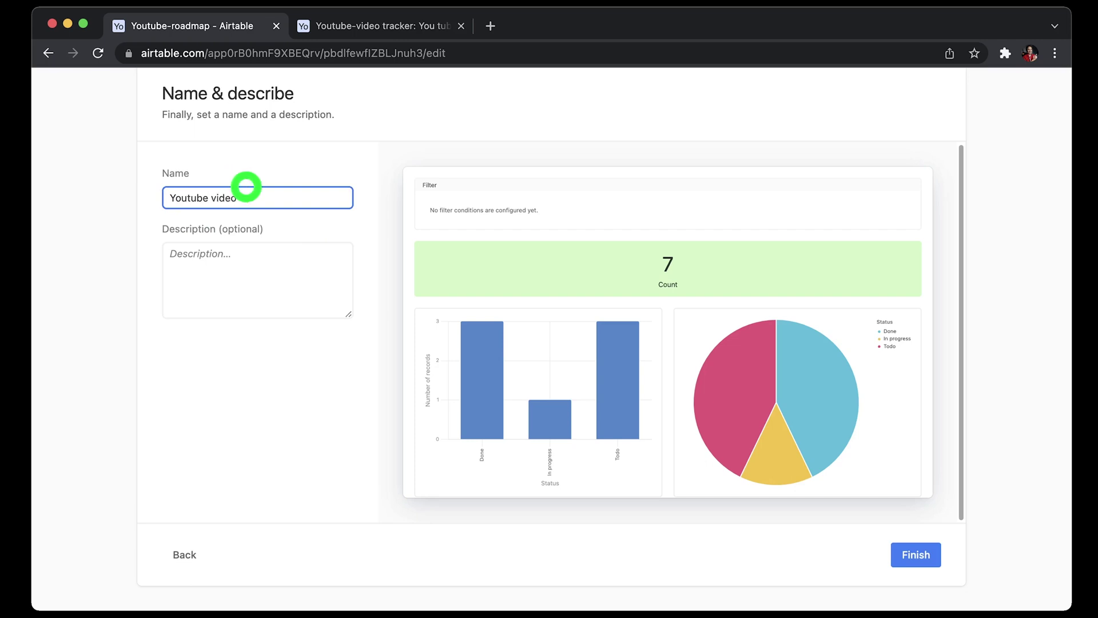
{"action": "left_click", "coordinate": [915, 558]}
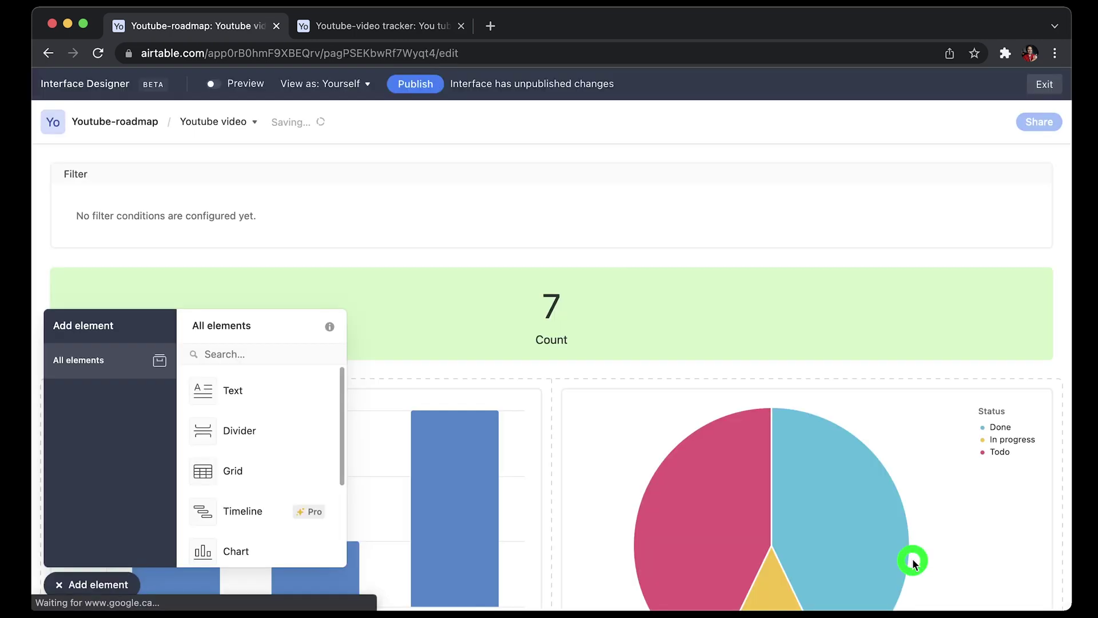
- Pick up a Text element to add to the dashboard
{"action": "scroll", "coordinate": [705, 462], "scroll_direction": "down", "scroll_amount": 2}
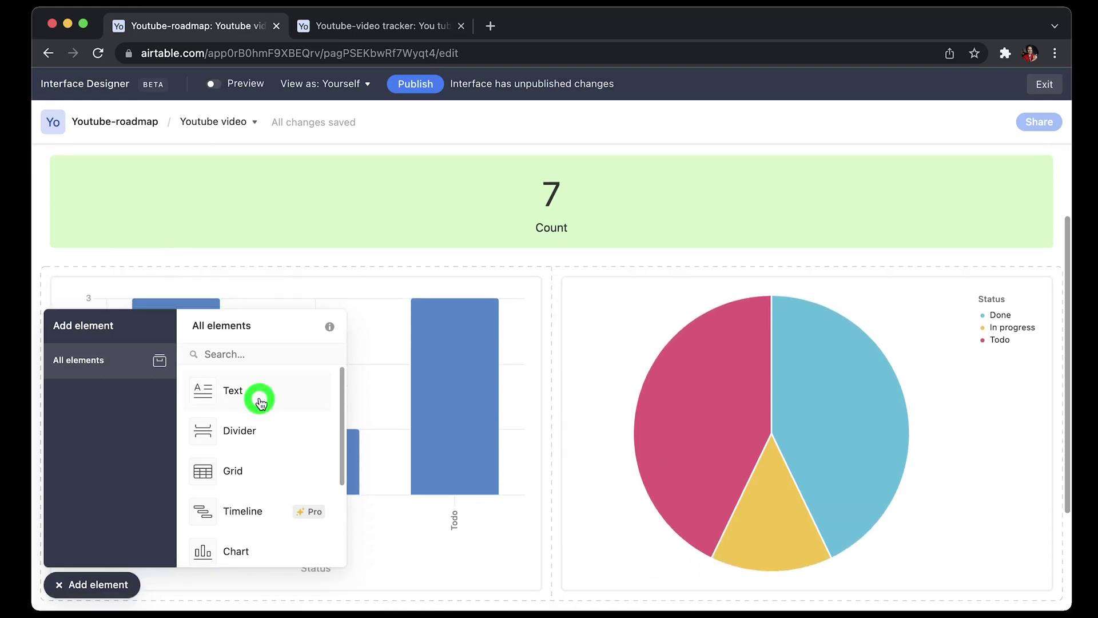
{"action": "scroll", "coordinate": [252, 456], "scroll_direction": "down", "scroll_amount": 2}
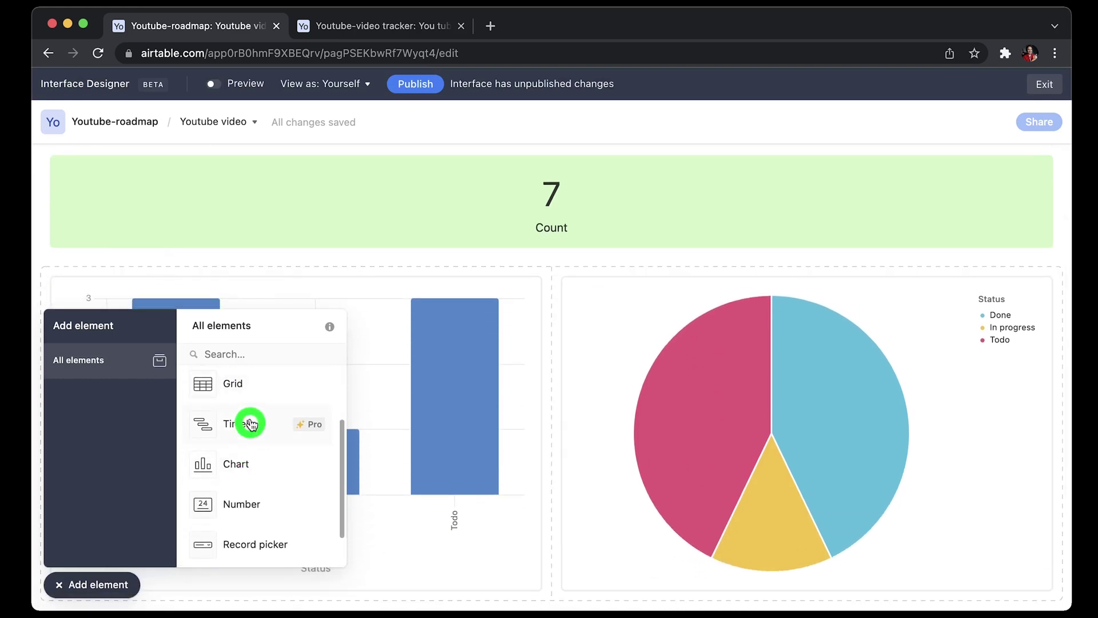
{"action": "scroll", "coordinate": [255, 452], "scroll_direction": "down", "scroll_amount": 1}
{"action": "scroll", "coordinate": [255, 452], "scroll_direction": "up", "scroll_amount": 3}
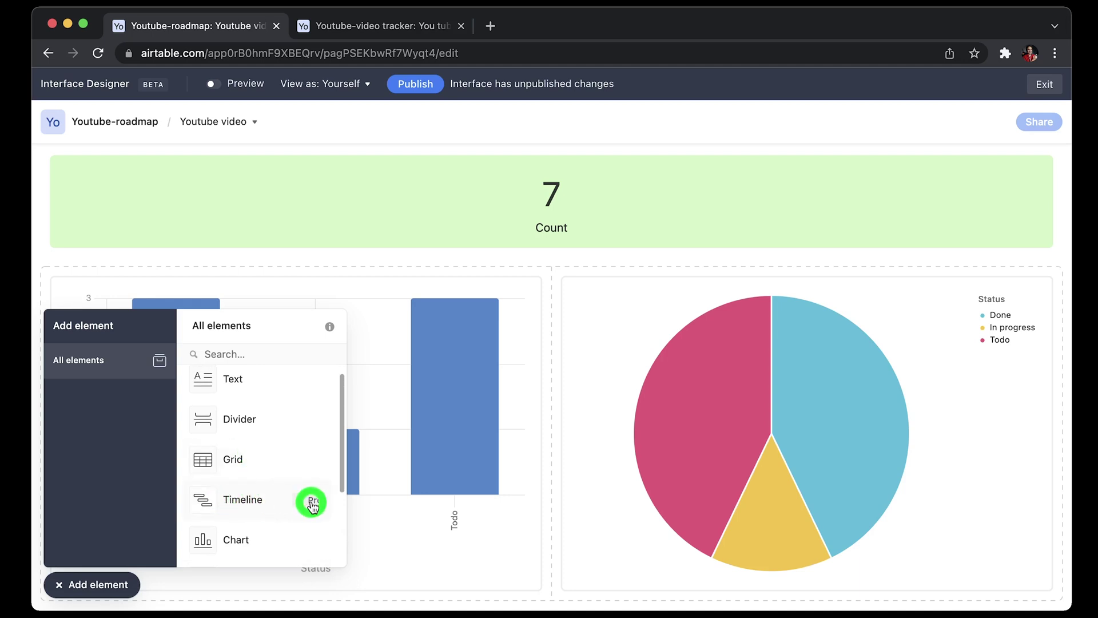
{"action": "scroll", "coordinate": [294, 477], "scroll_direction": "up", "scroll_amount": 1}
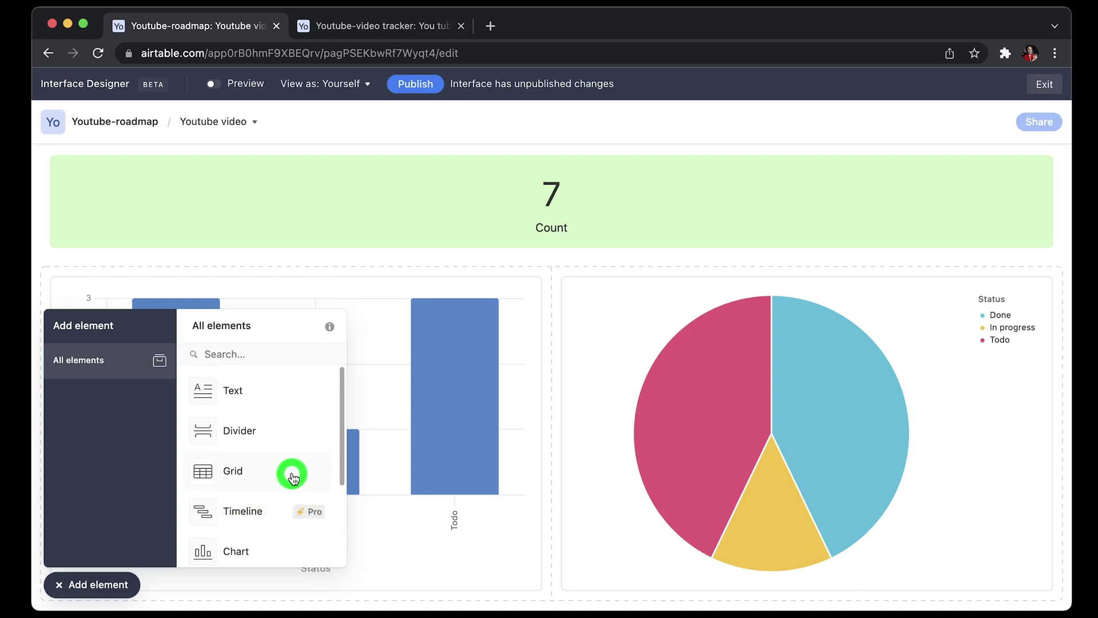
{"action": "left_click", "coordinate": [236, 395]}
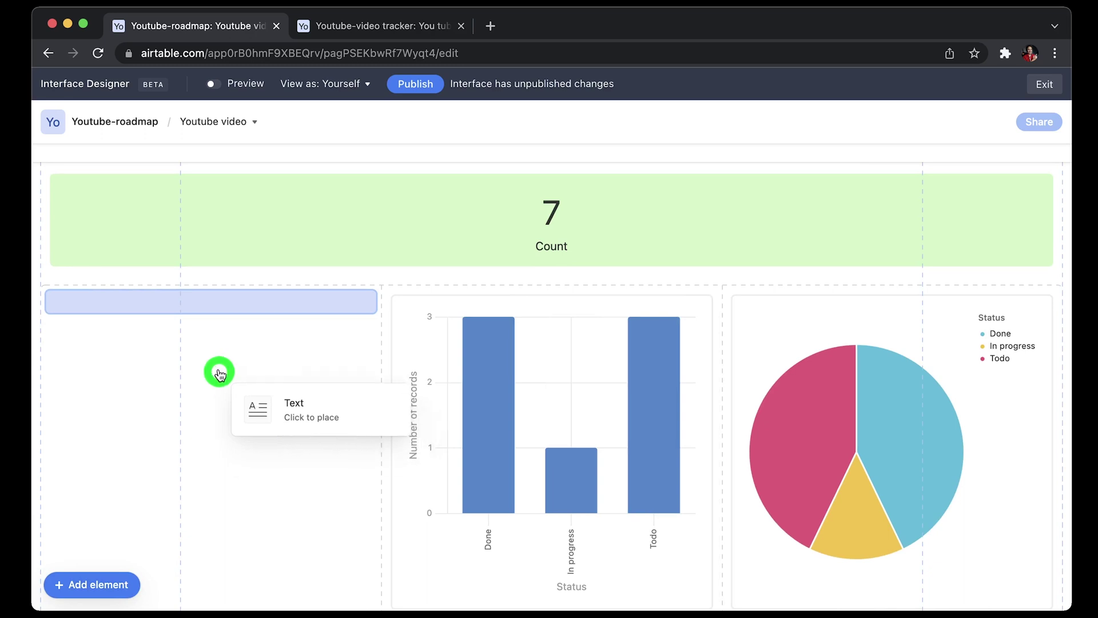
- Place the text block left of the charts and start a numbered list with '1.'
{"action": "left_click", "coordinate": [161, 306]}
{"action": "left_click", "coordinate": [148, 285]}
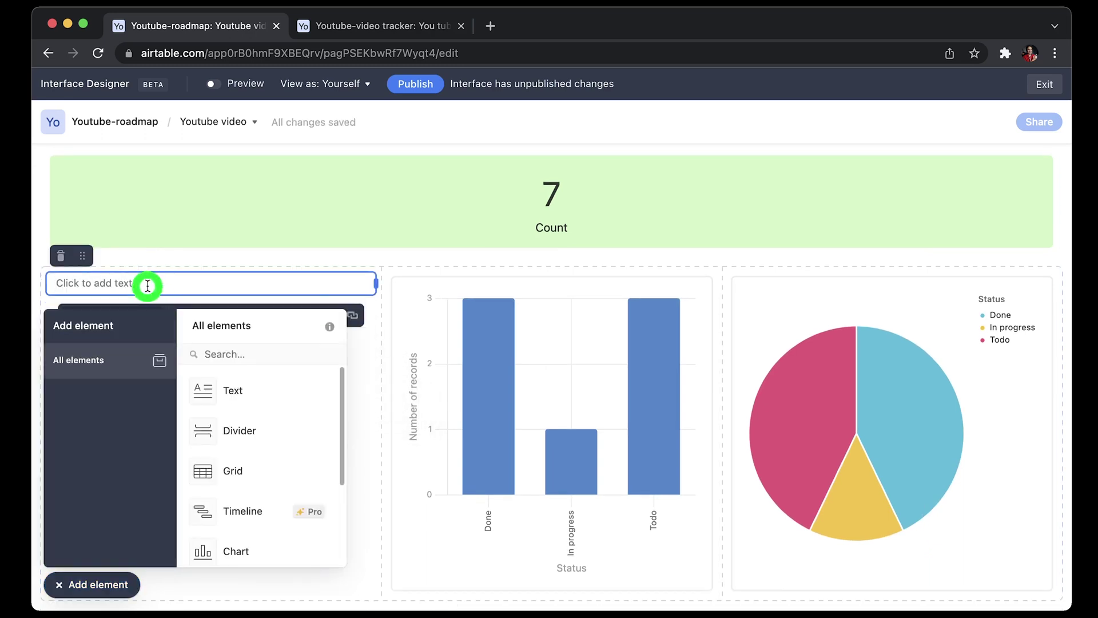
{"action": "type", "text": "1,"}
{"action": "key", "text": "BackSpace"}
{"action": "type", "text": "."}
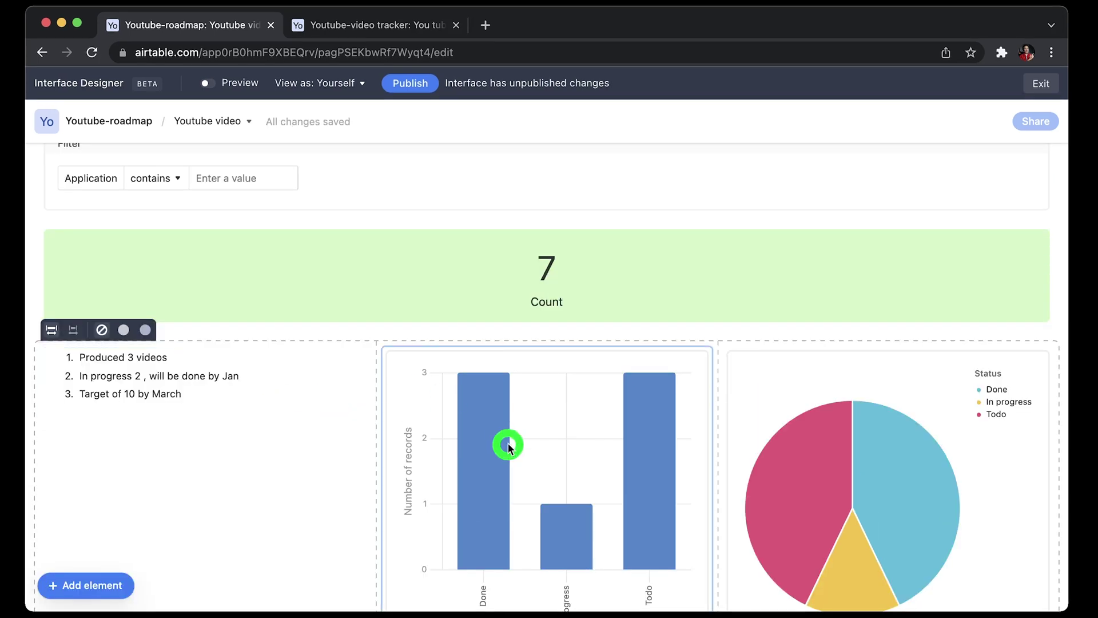
{"action": "scroll", "coordinate": [508, 443], "scroll_direction": "down", "scroll_amount": 2}
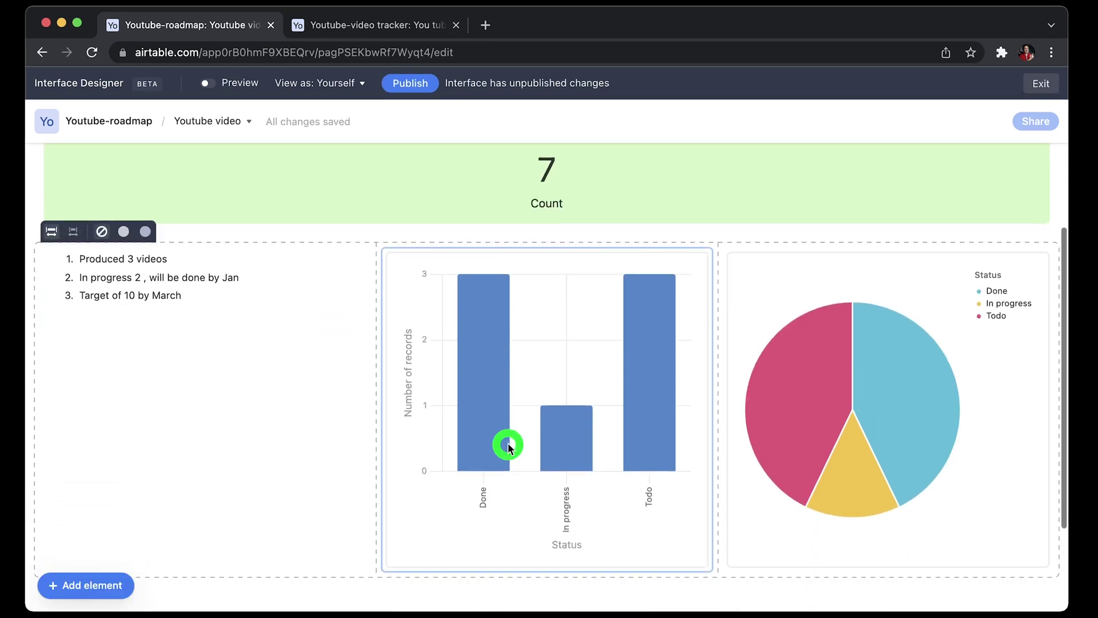
{"action": "scroll", "coordinate": [508, 443], "scroll_direction": "up", "scroll_amount": 3}
{"action": "scroll", "coordinate": [508, 443], "scroll_direction": "down", "scroll_amount": 3}
{"action": "scroll", "coordinate": [508, 443], "scroll_direction": "up", "scroll_amount": 1}
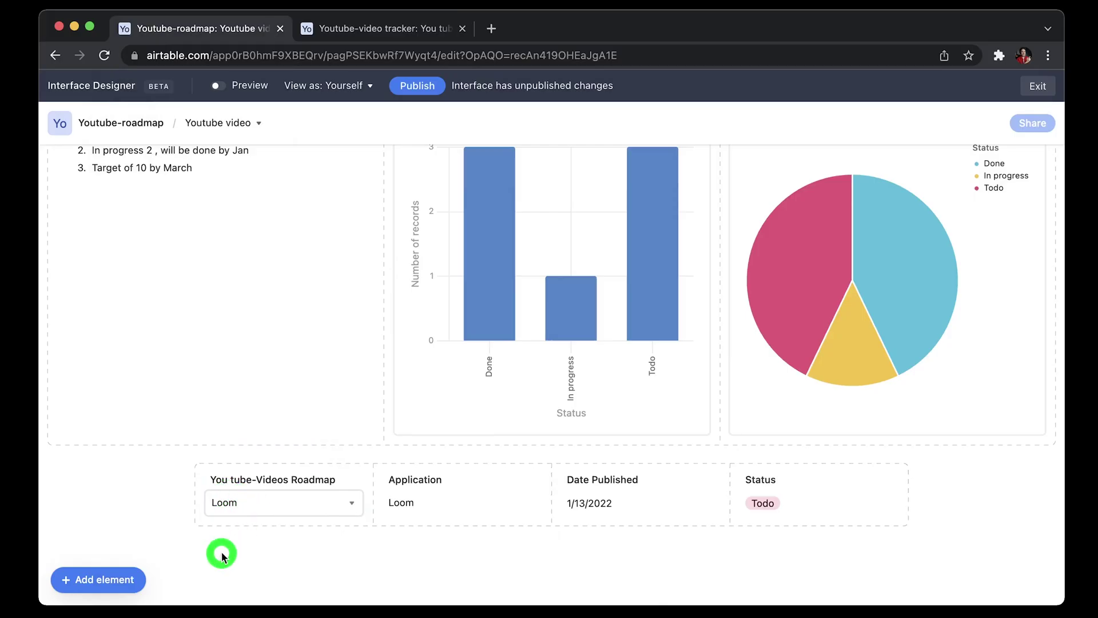
- Deselect the record element and browse the record picker options among all element types
{"action": "left_click", "coordinate": [267, 497]}
{"action": "left_click", "coordinate": [147, 551]}
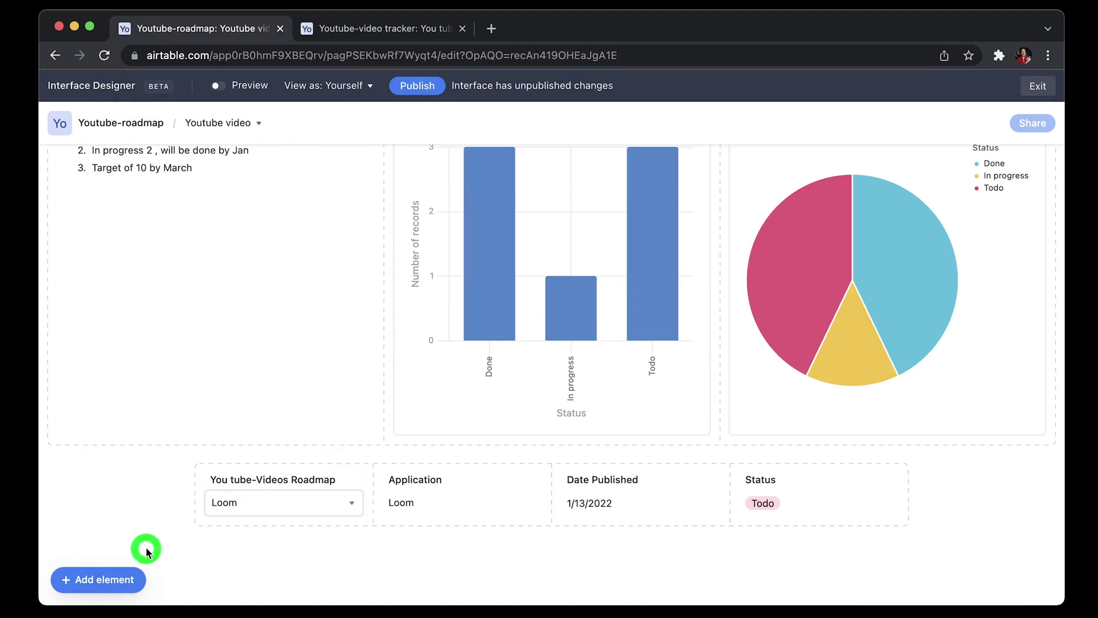
{"action": "left_click", "coordinate": [103, 581]}
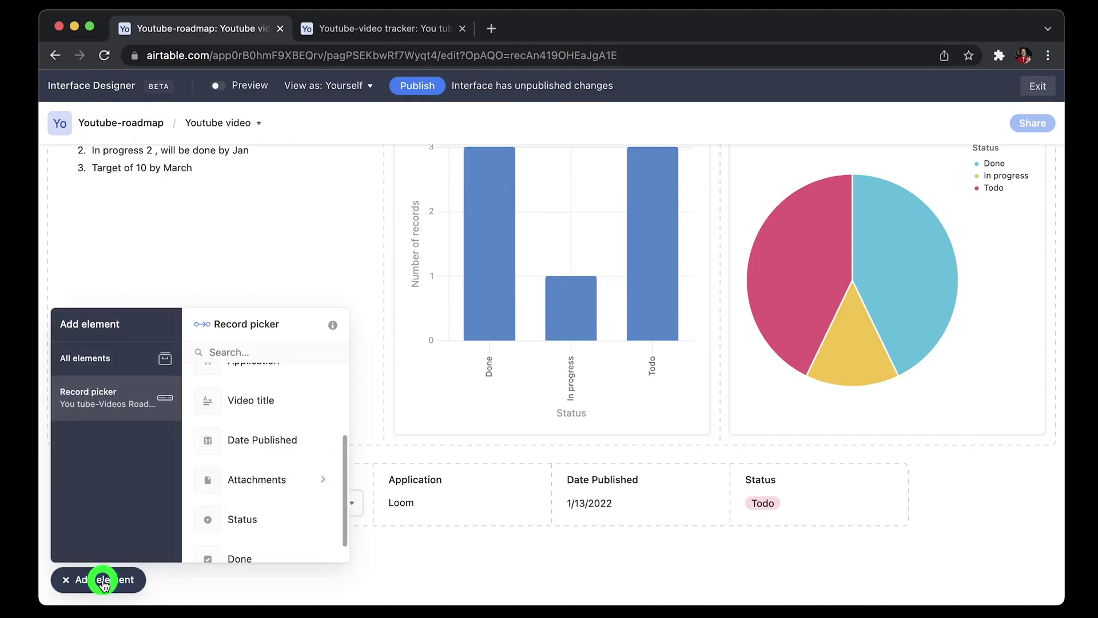
{"action": "left_click", "coordinate": [102, 358]}
{"action": "scroll", "coordinate": [266, 466], "scroll_direction": "down", "scroll_amount": 3}
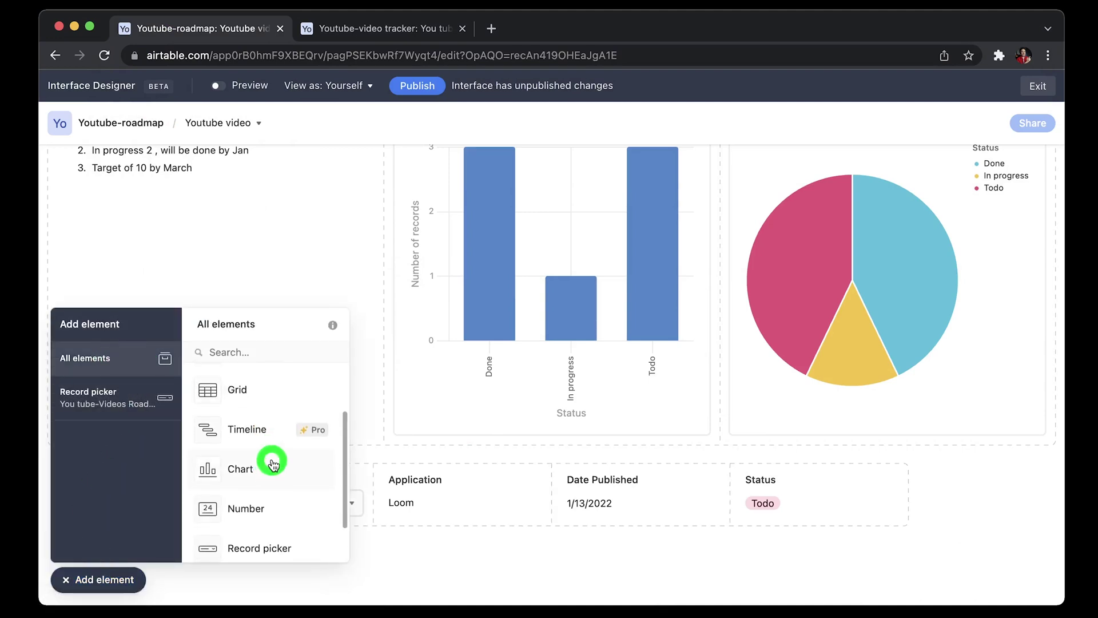
{"action": "left_click", "coordinate": [104, 397]}
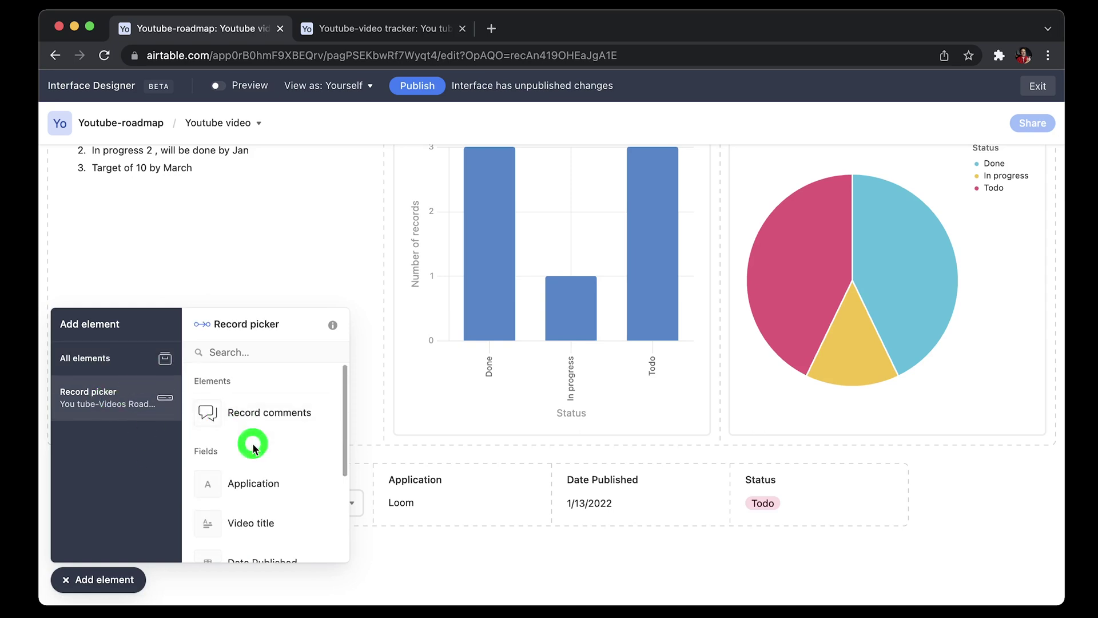
- Close the element panel and open the record picker's list of records
{"action": "scroll", "coordinate": [252, 452], "scroll_direction": "down", "scroll_amount": 3}
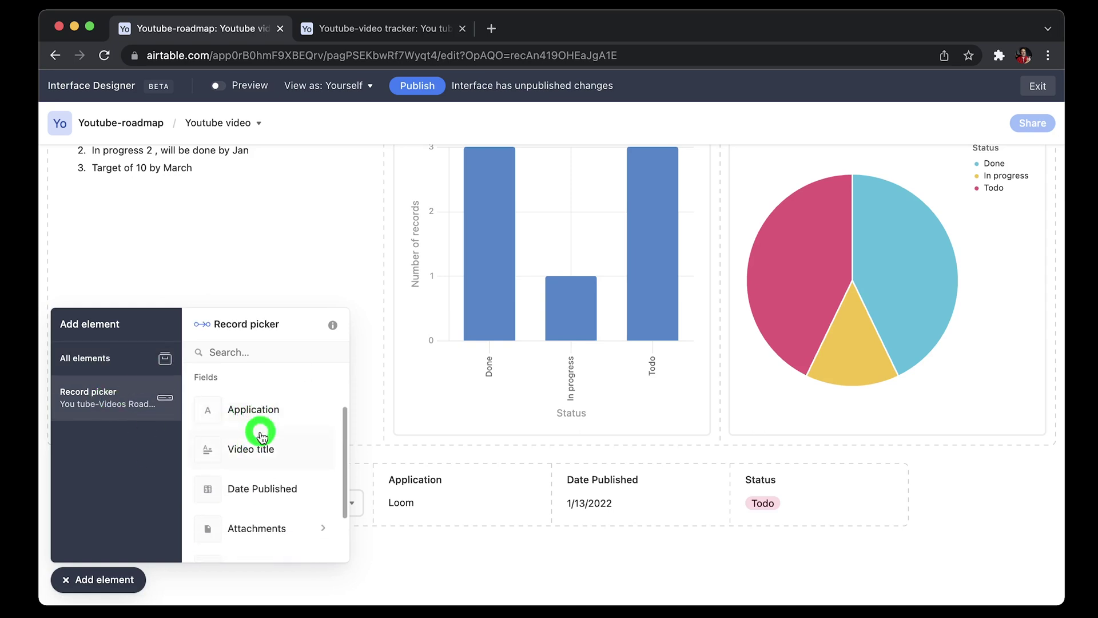
{"action": "scroll", "coordinate": [255, 485], "scroll_direction": "down", "scroll_amount": 2}
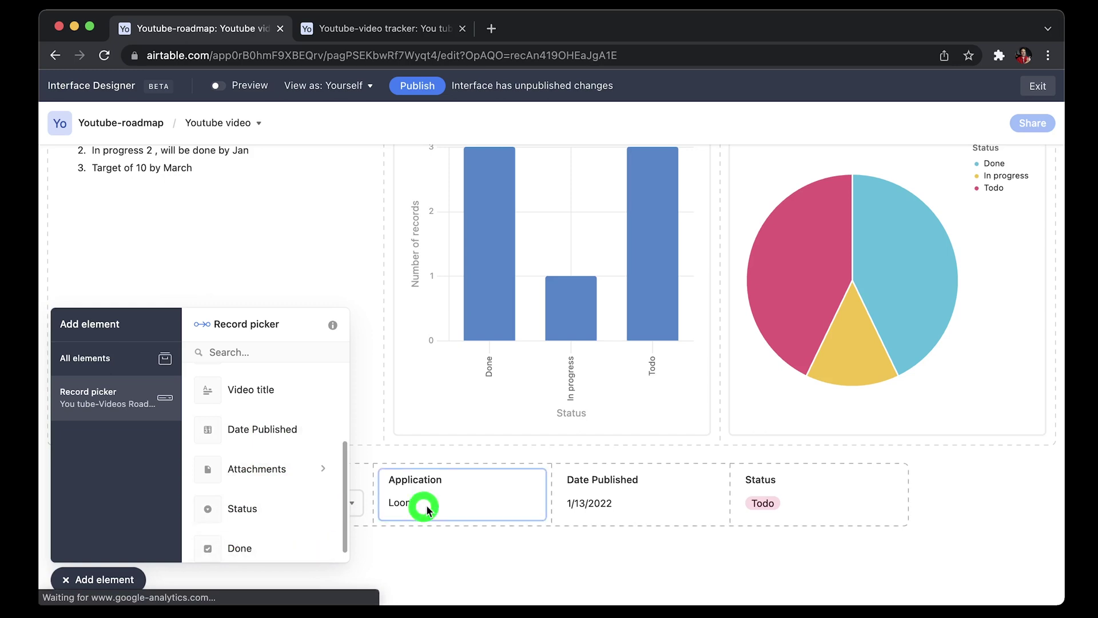
{"action": "left_click", "coordinate": [127, 579]}
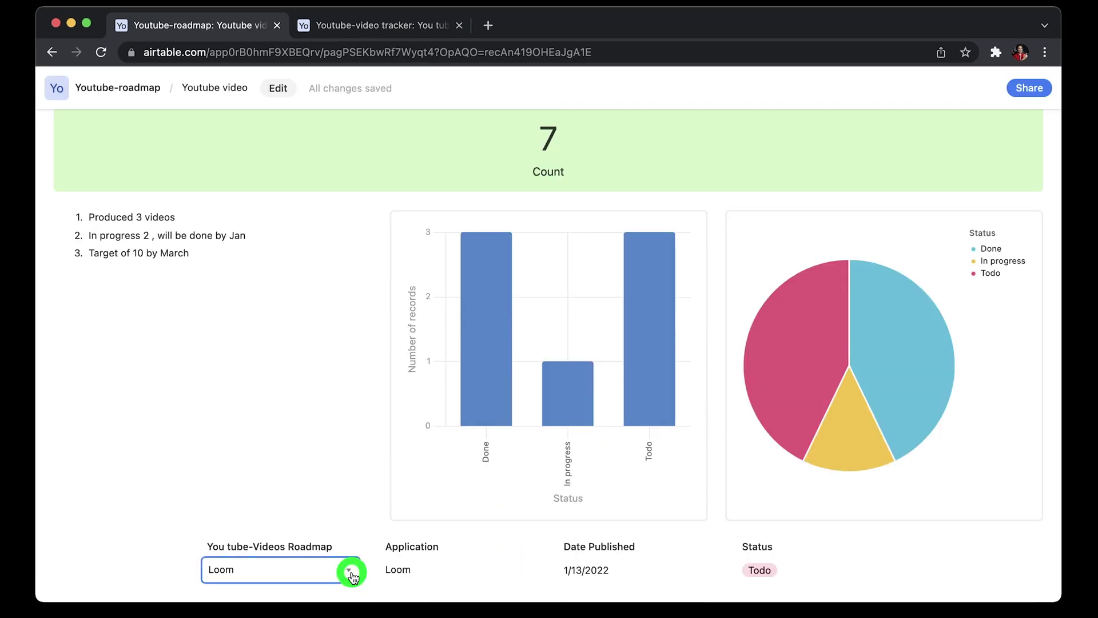
{"action": "left_click", "coordinate": [351, 572]}
- Switch the record picker from TOdosit to the Telegram record
{"action": "left_click", "coordinate": [275, 381]}
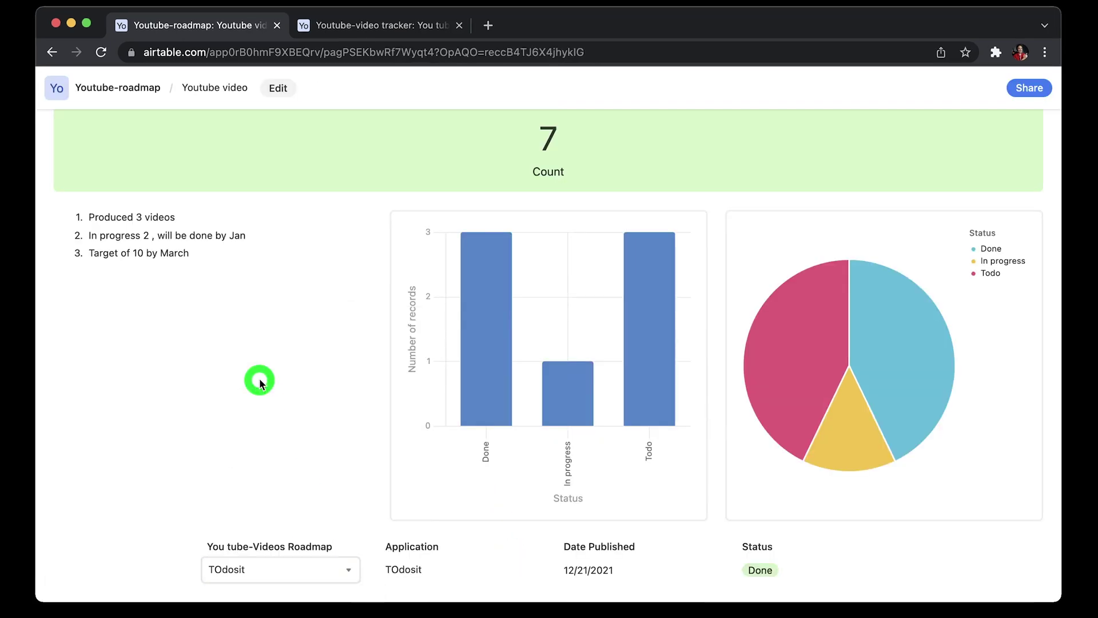
{"action": "left_click", "coordinate": [346, 569]}
{"action": "left_click", "coordinate": [279, 459]}
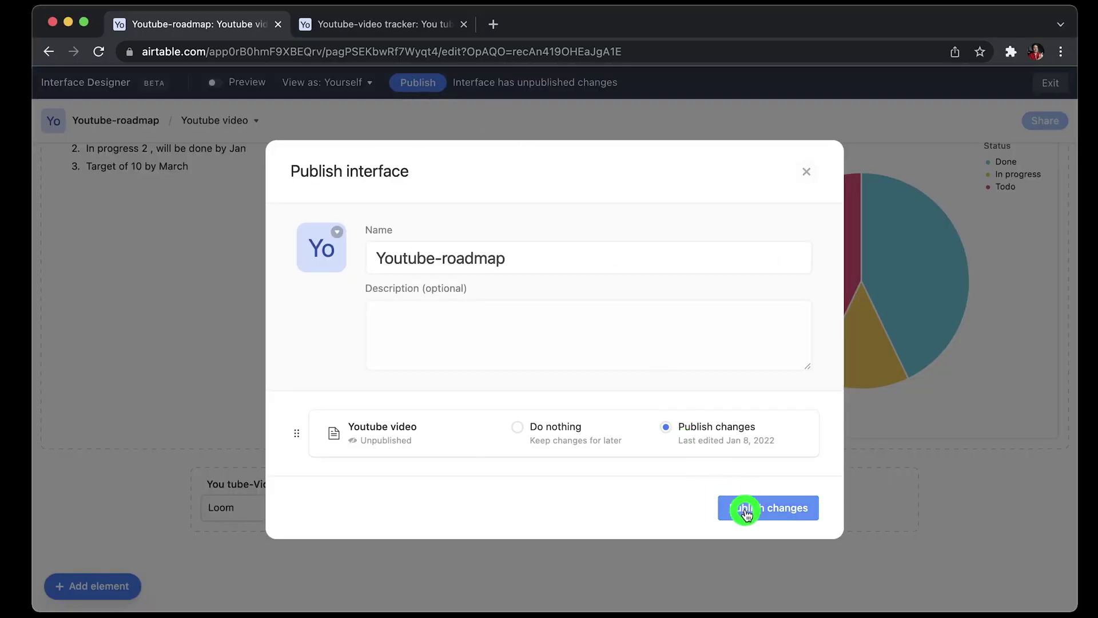
- Publish the interface changes and bring up the Share dialog
{"action": "left_click", "coordinate": [750, 515]}
{"action": "scroll", "coordinate": [722, 371], "scroll_direction": "down", "scroll_amount": 3}
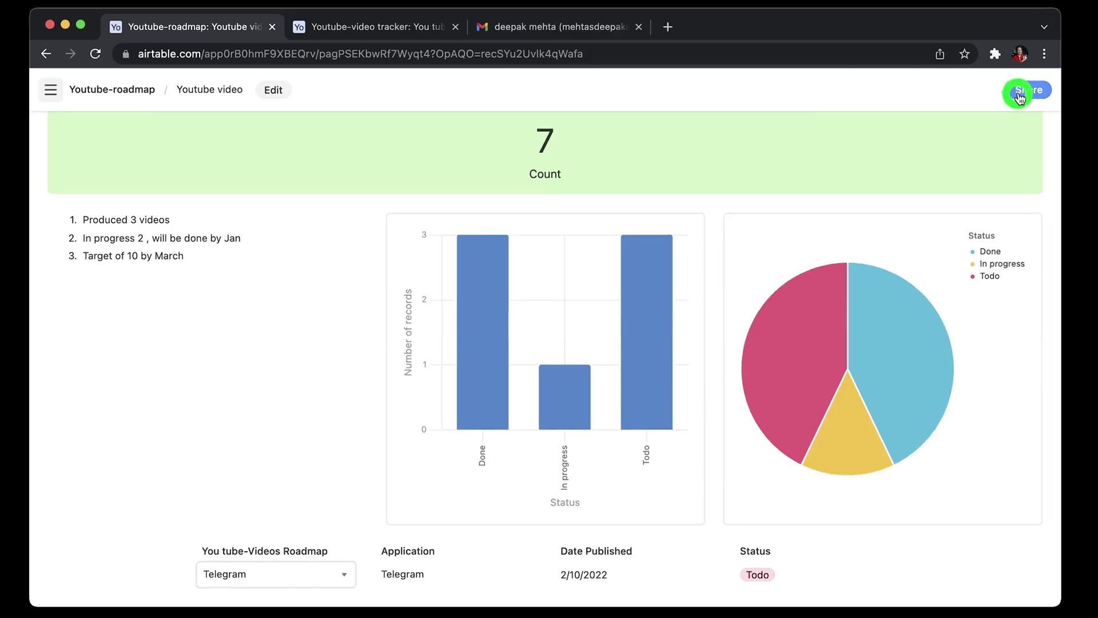
{"action": "left_click", "coordinate": [1027, 92]}
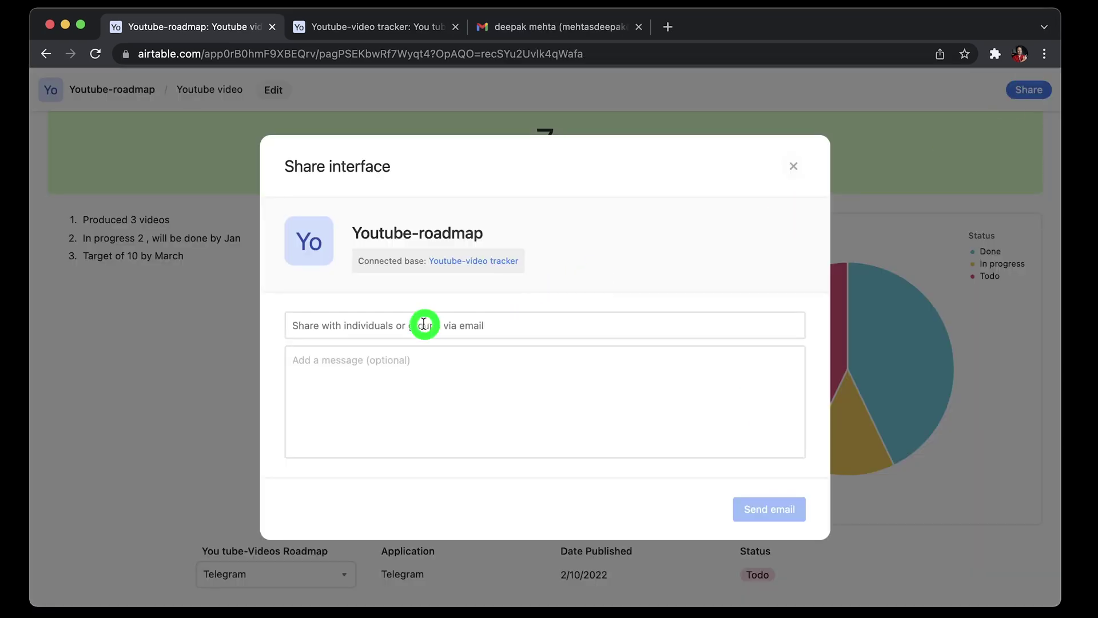
- Add the suggested colleague as an email recipient, start a message, and check Creator access
{"action": "type", "text": "gu"}
{"action": "left_click", "coordinate": [404, 348]}
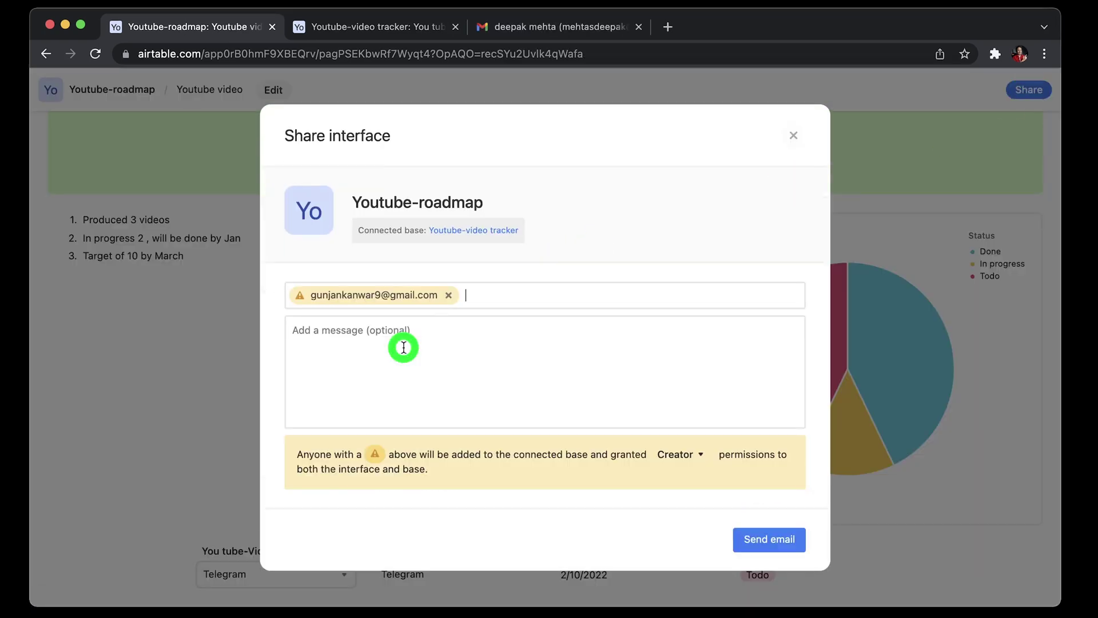
{"action": "left_click", "coordinate": [460, 361]}
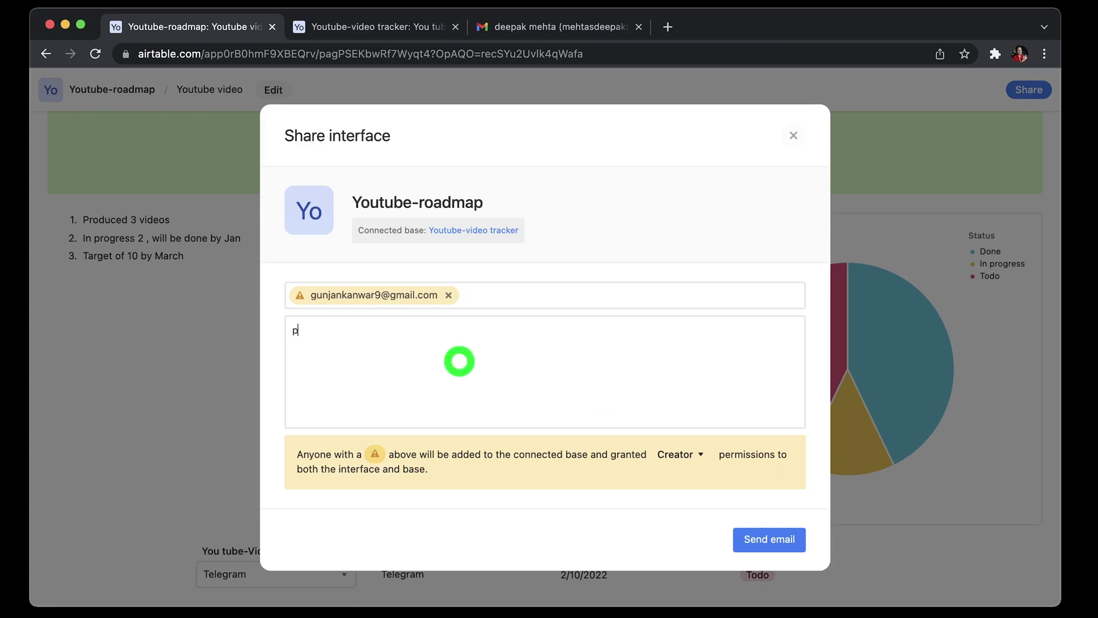
{"action": "left_click", "coordinate": [703, 456]}
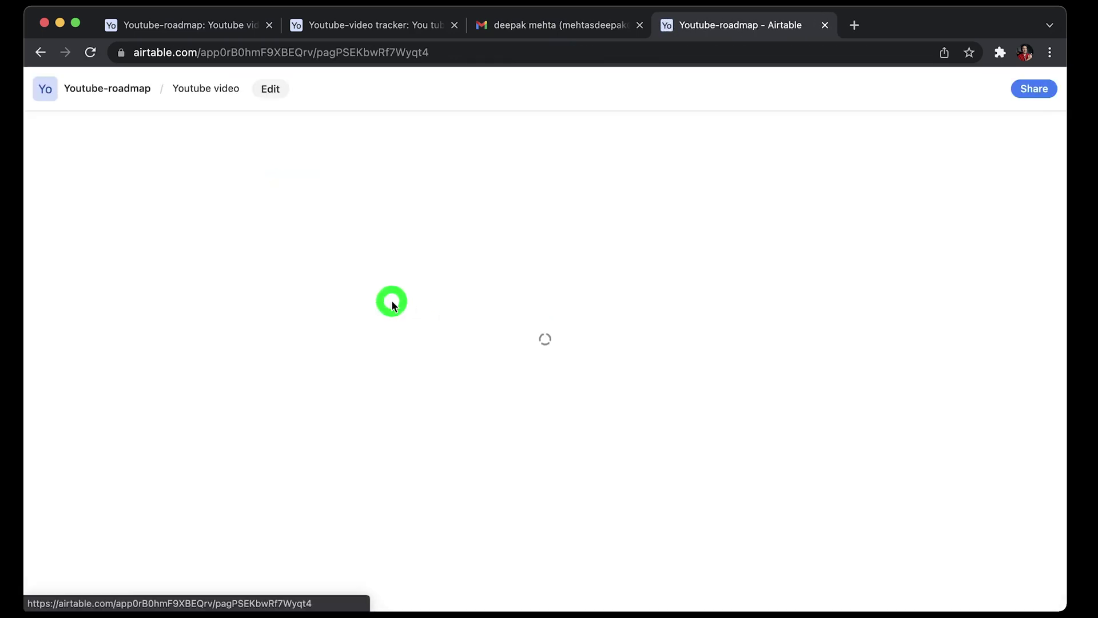
- Scroll the loaded shared dashboard down to the Loom record picker row
{"action": "scroll", "coordinate": [495, 397], "scroll_direction": "down", "scroll_amount": 3}
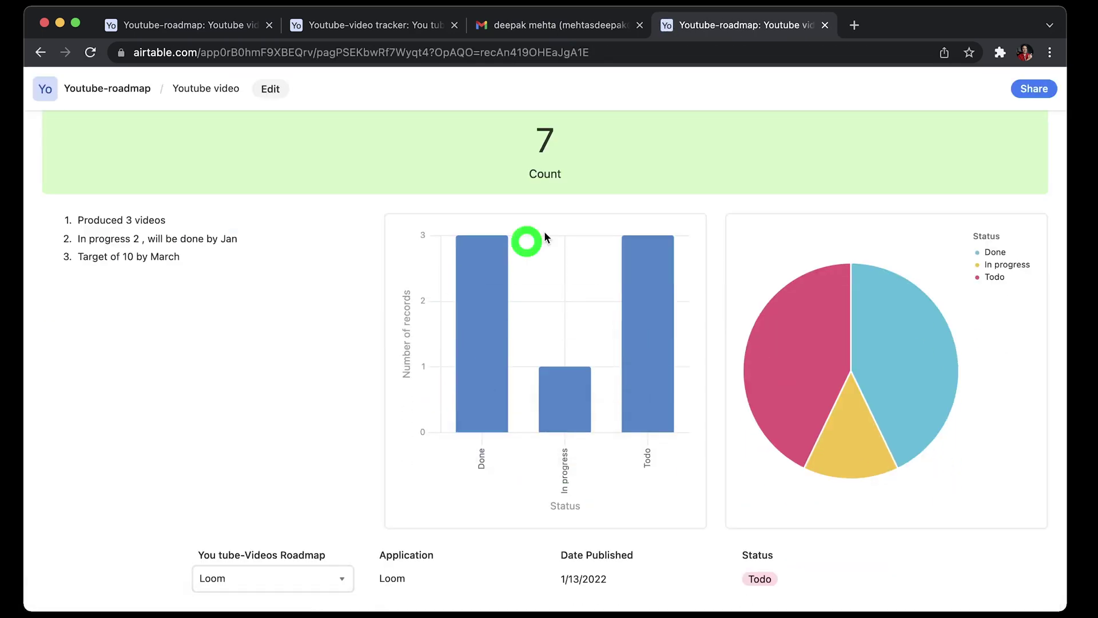